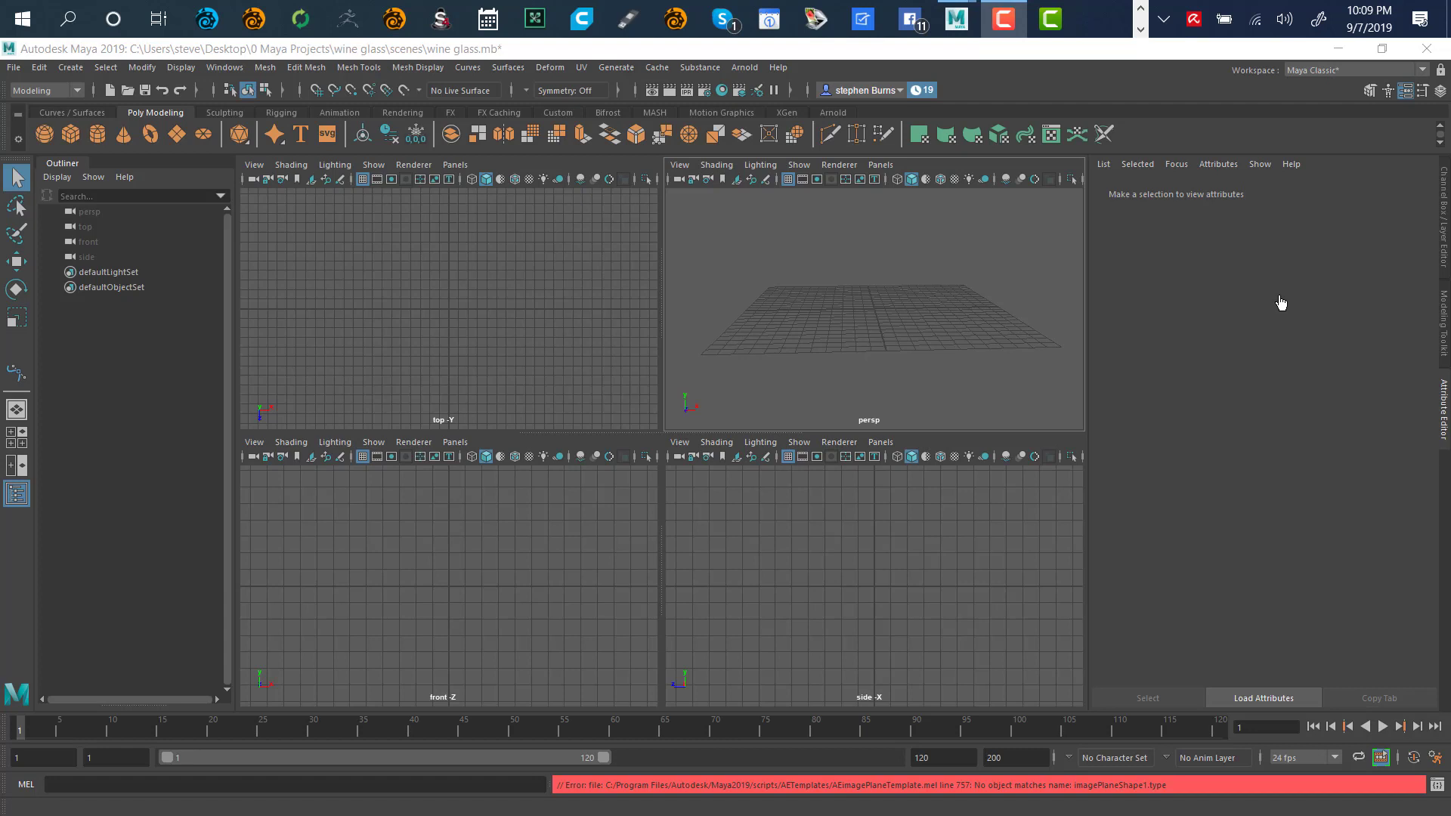
# Switch to Adobe Bridge and open the 0 Maya Projects folder on the Desktop.
pyautogui.click(1141, 17)
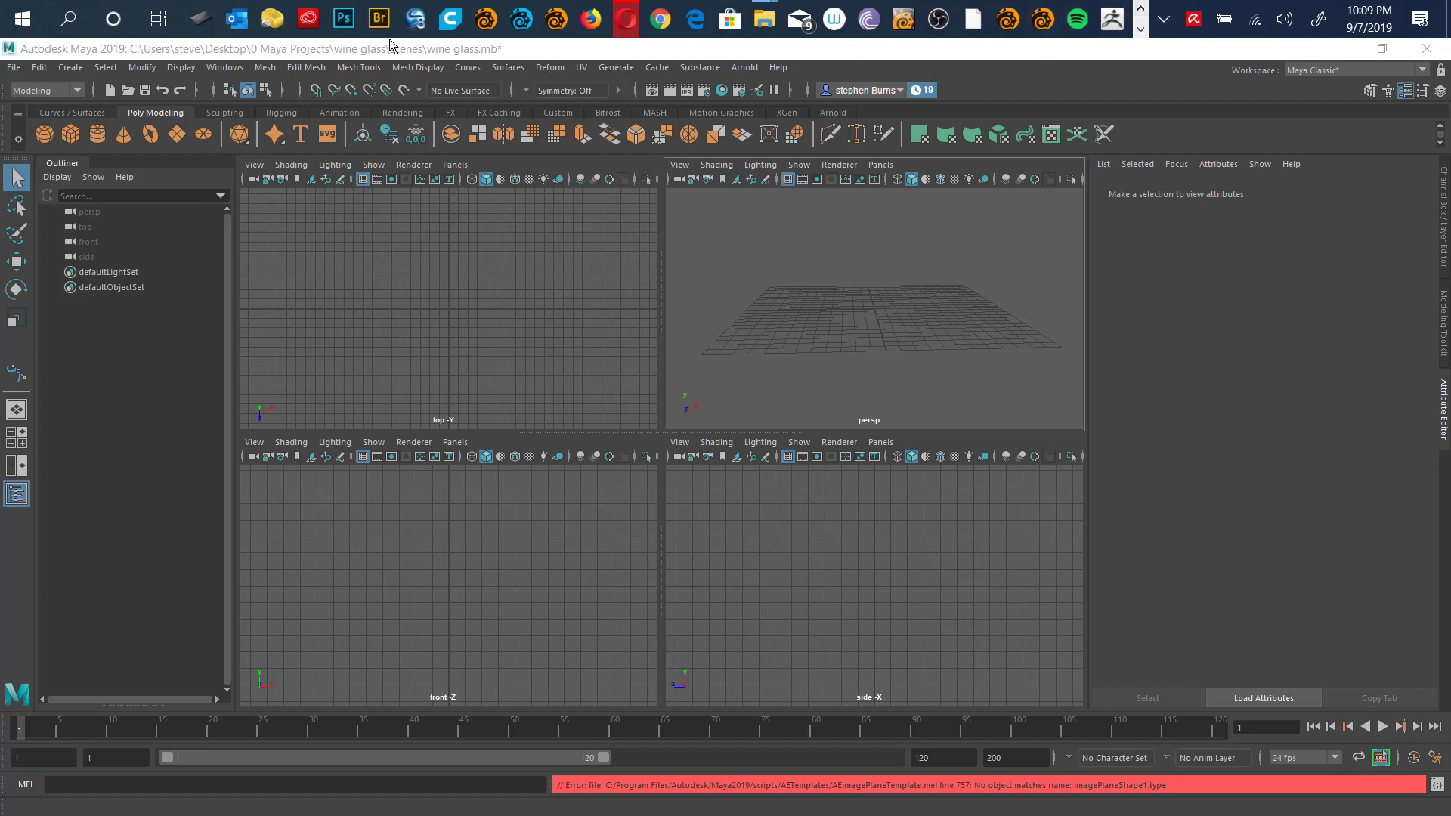
pyautogui.click(381, 21)
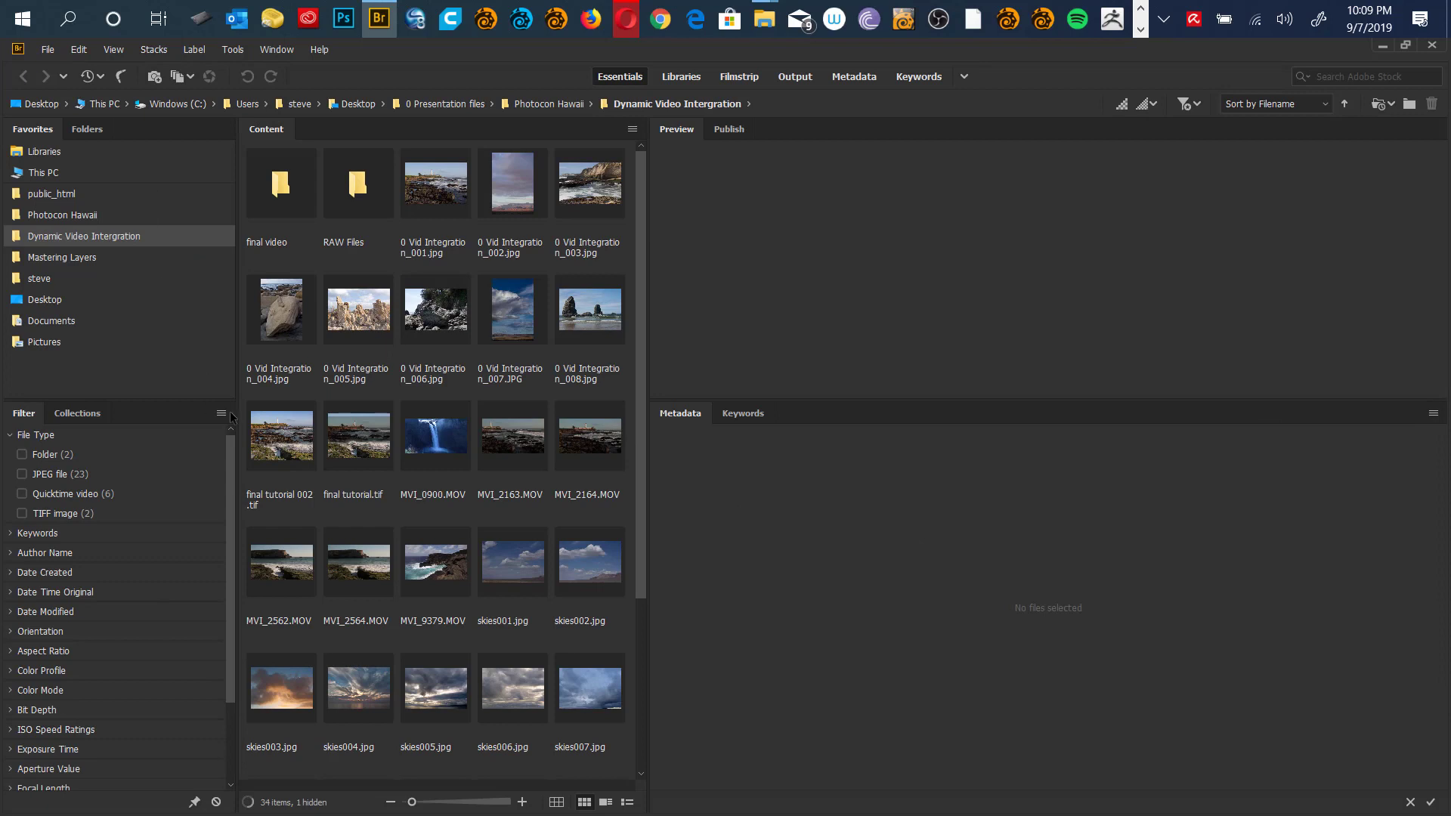
pyautogui.click(84, 129)
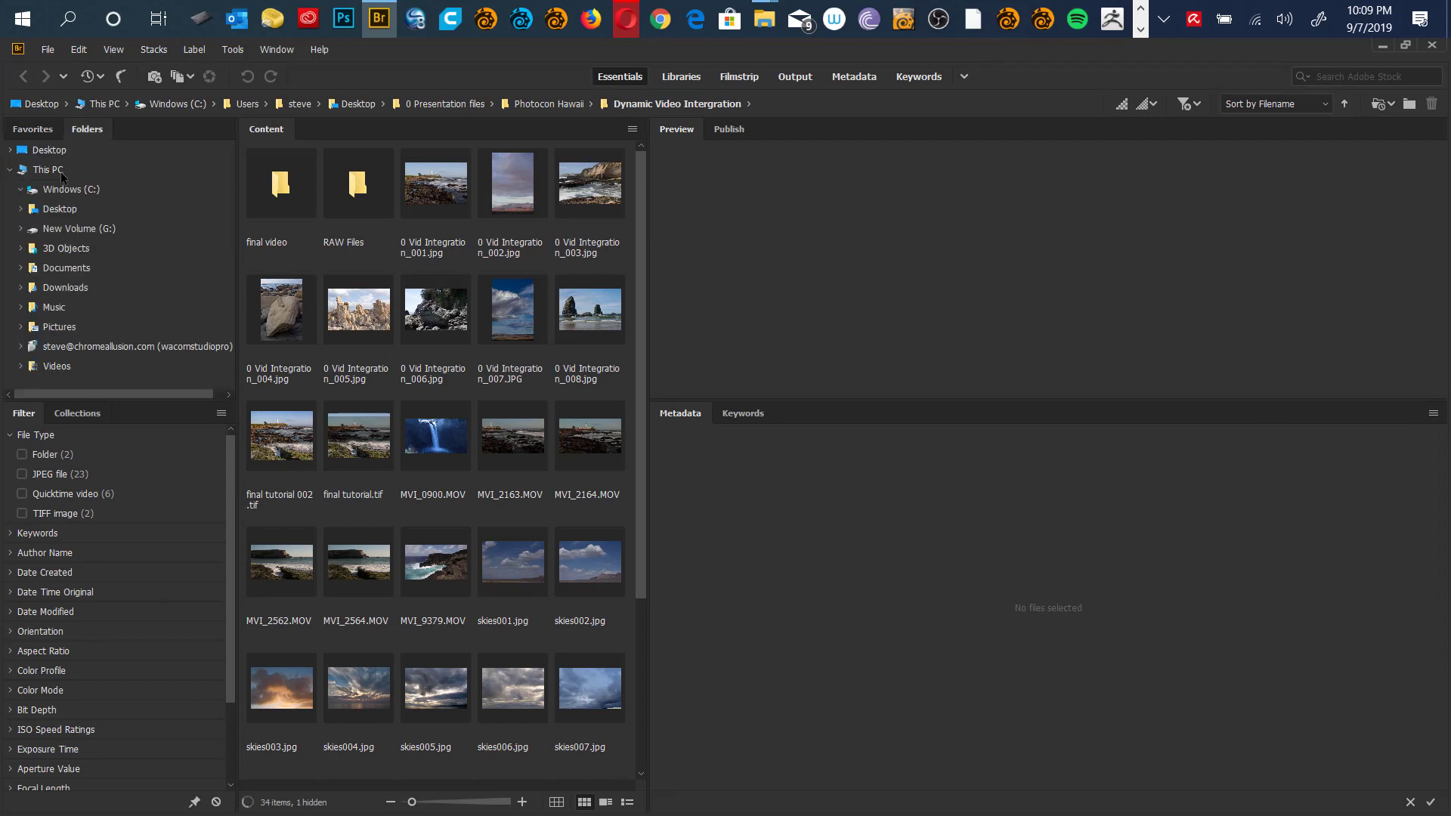
pyautogui.moveTo(230, 227); pyautogui.dragTo(225, 159)
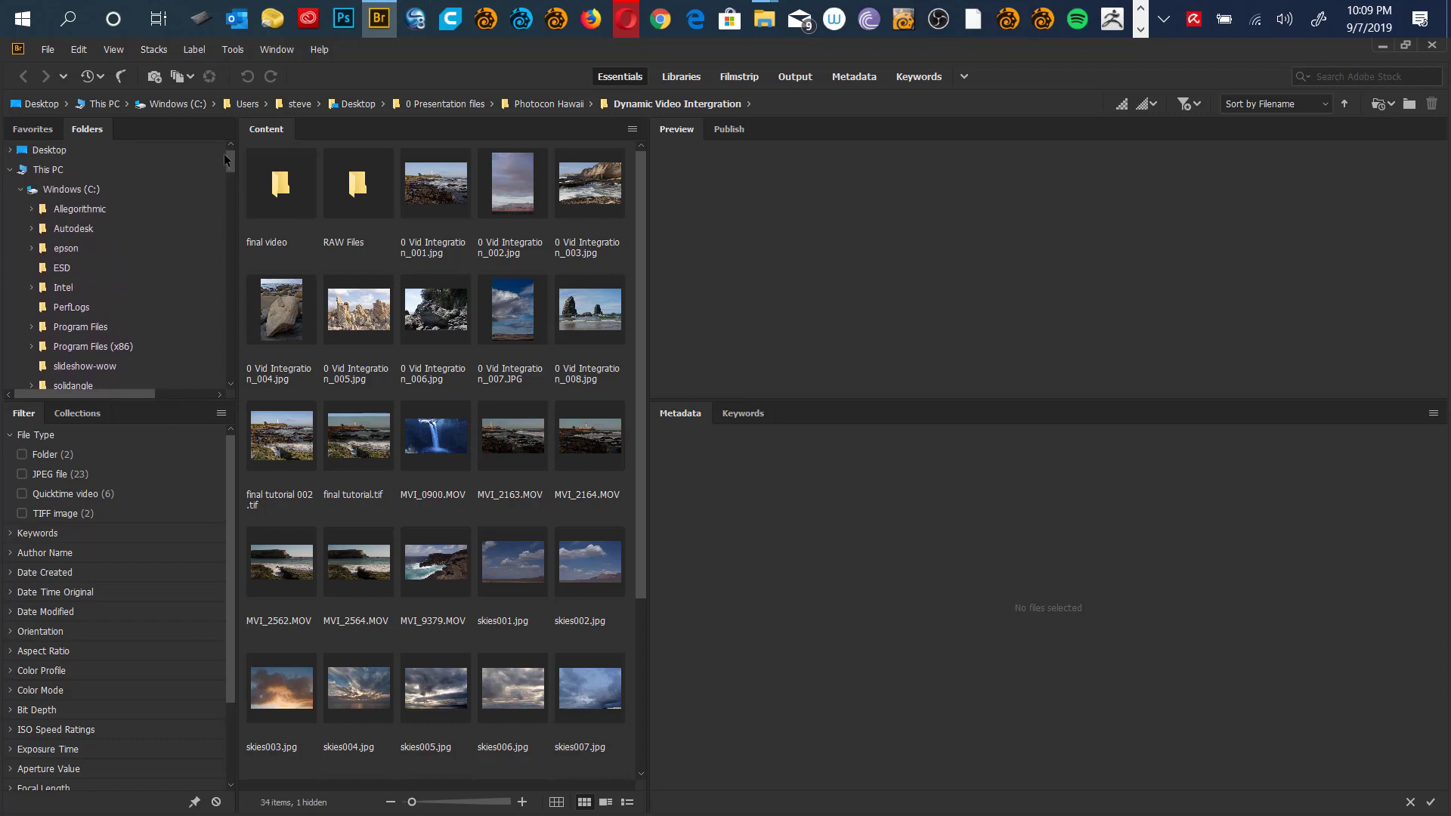
pyautogui.click(10, 150)
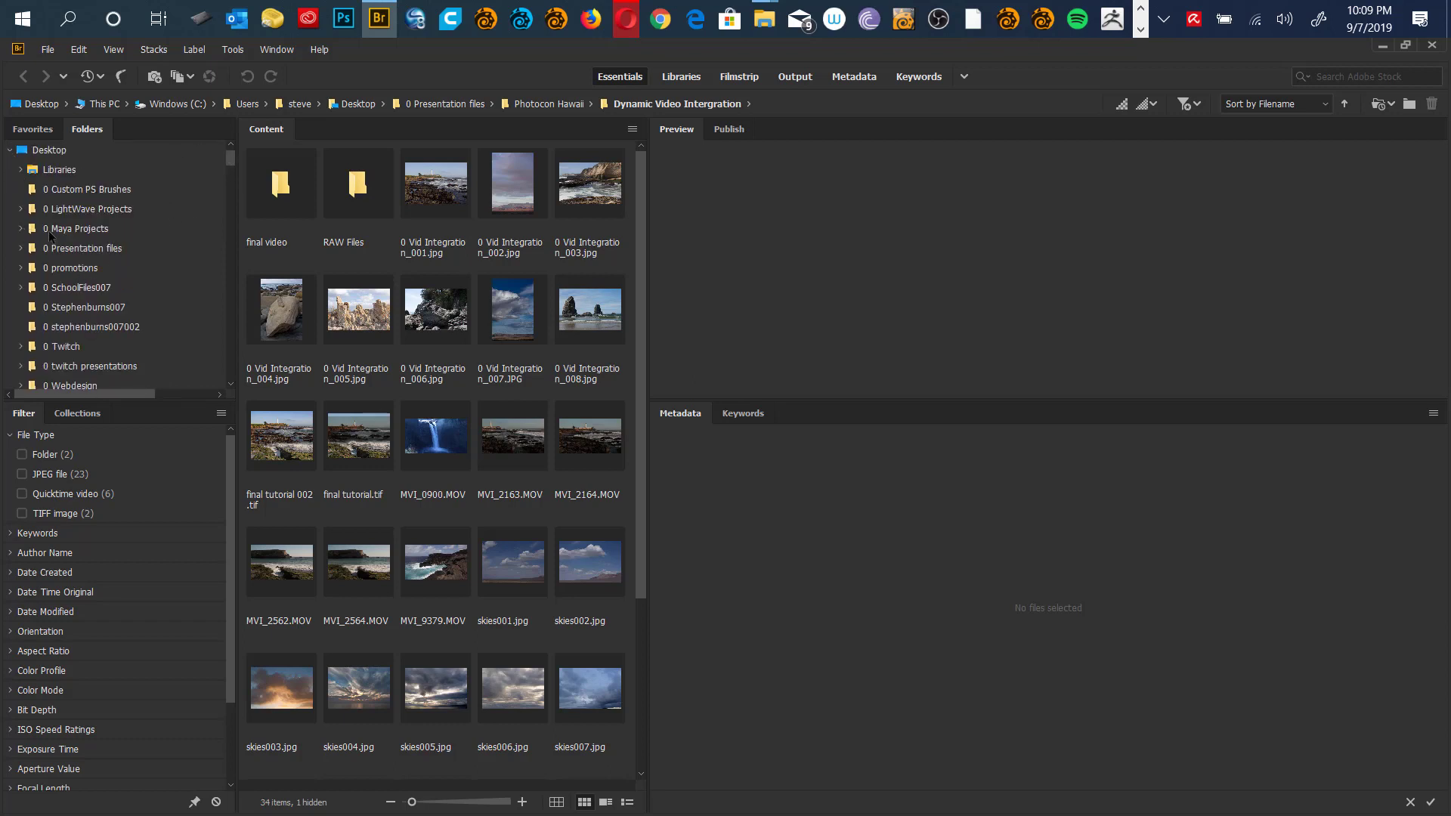
pyautogui.click(76, 231)
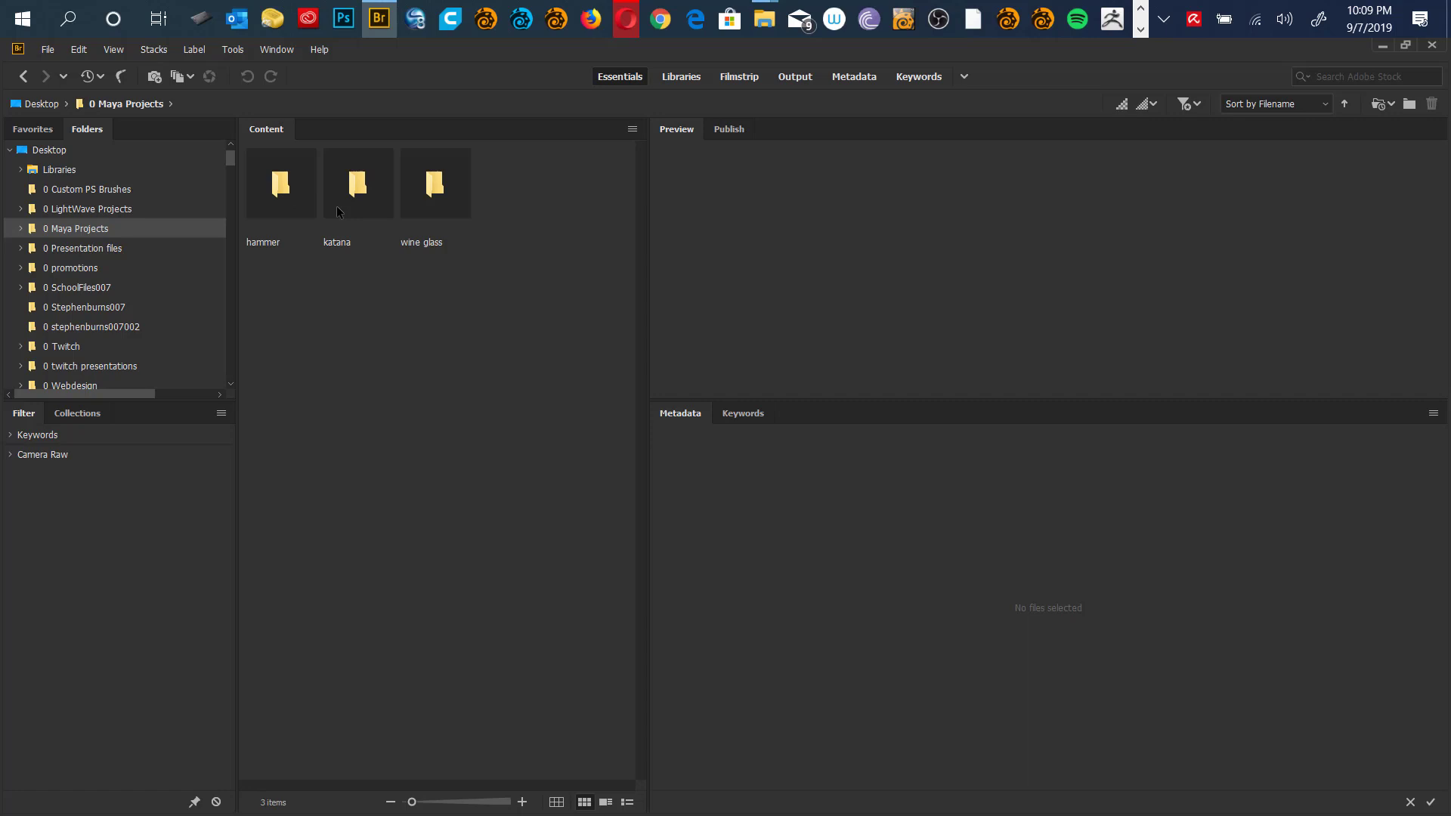
# Open the images folder inside the wine glass project folder.
pyautogui.click(285, 201)
pyautogui.click(351, 200)
pyautogui.click(427, 193)
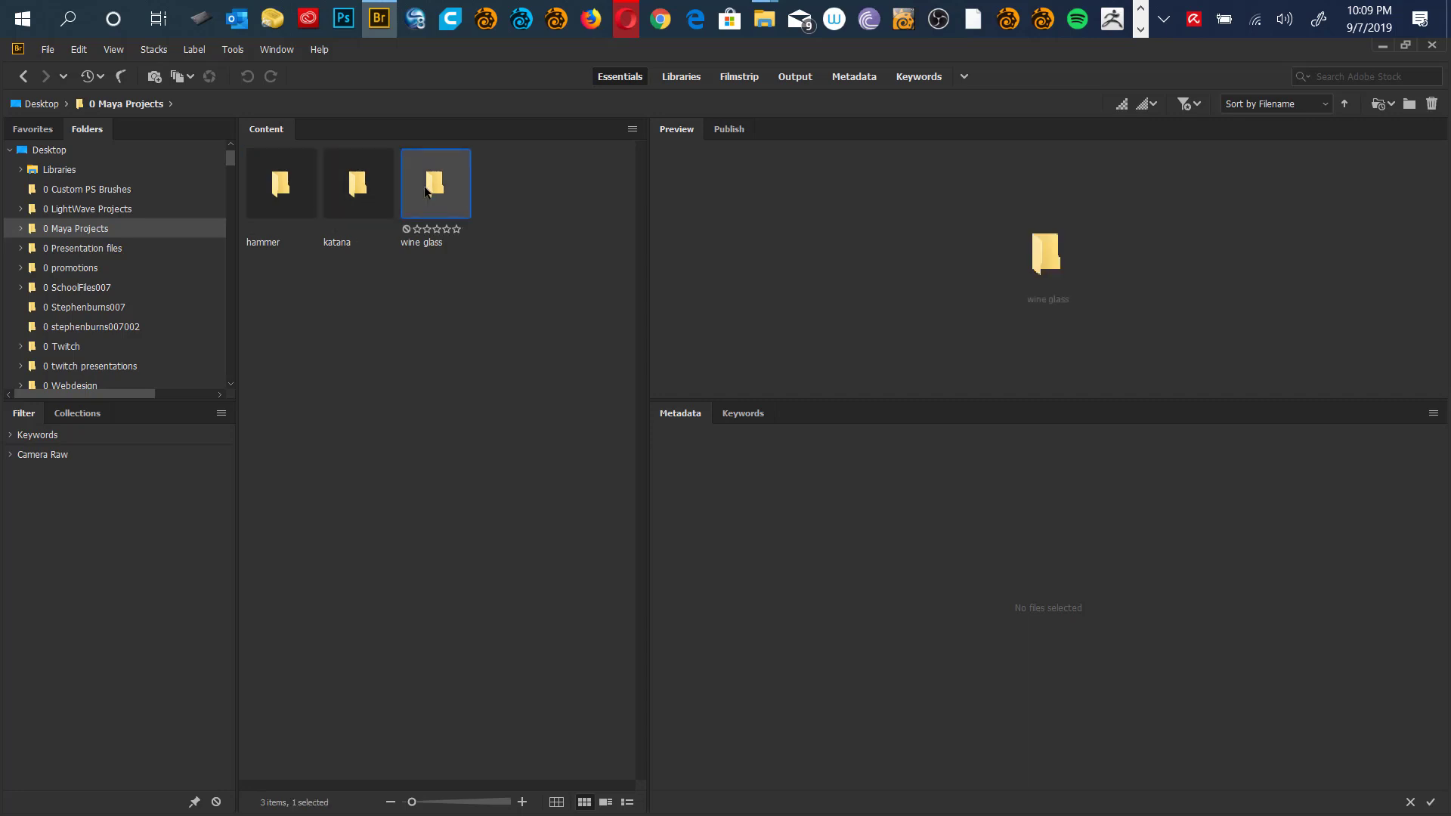
pyautogui.doubleClick(434, 195)
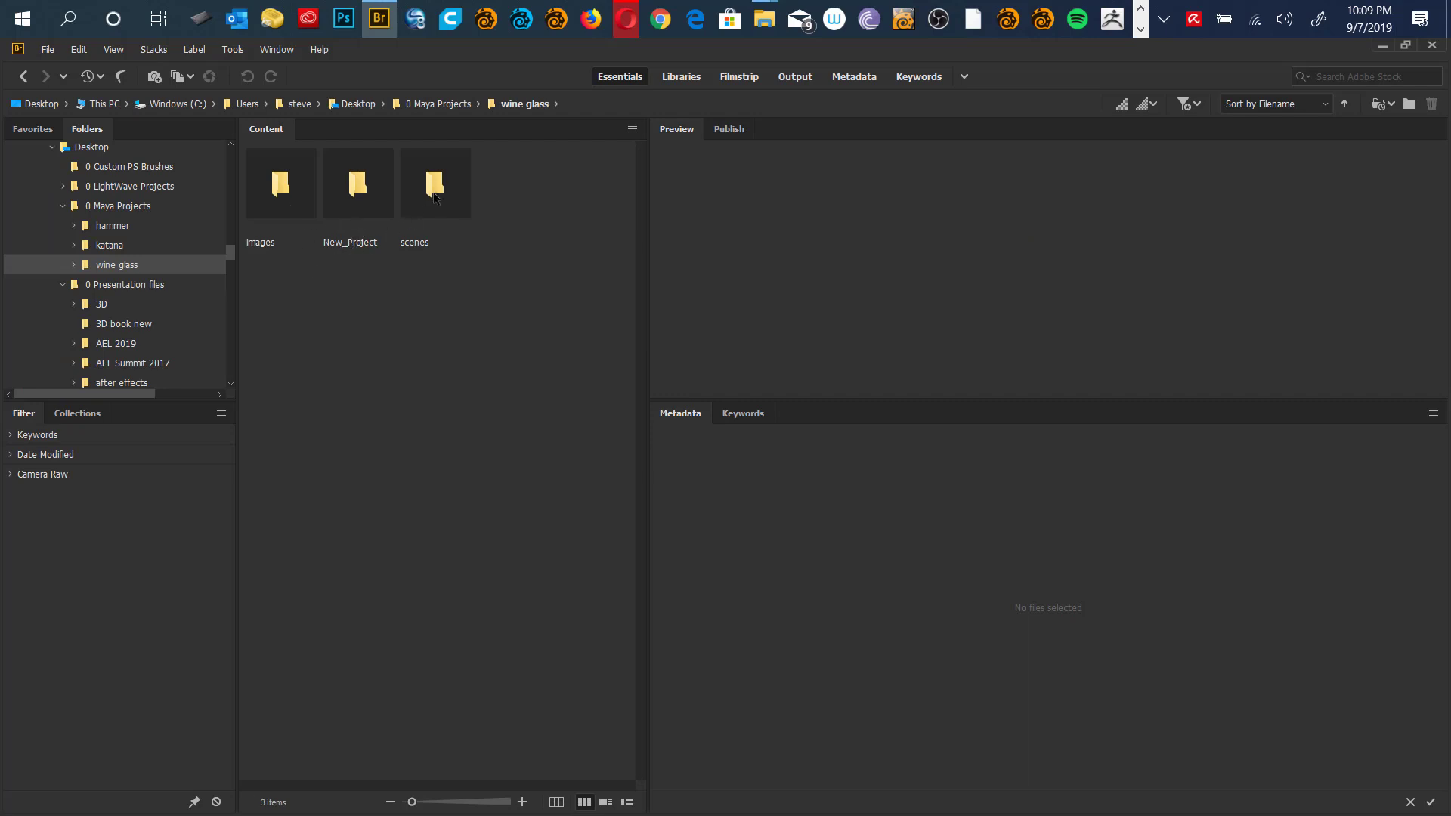
pyautogui.doubleClick(292, 203)
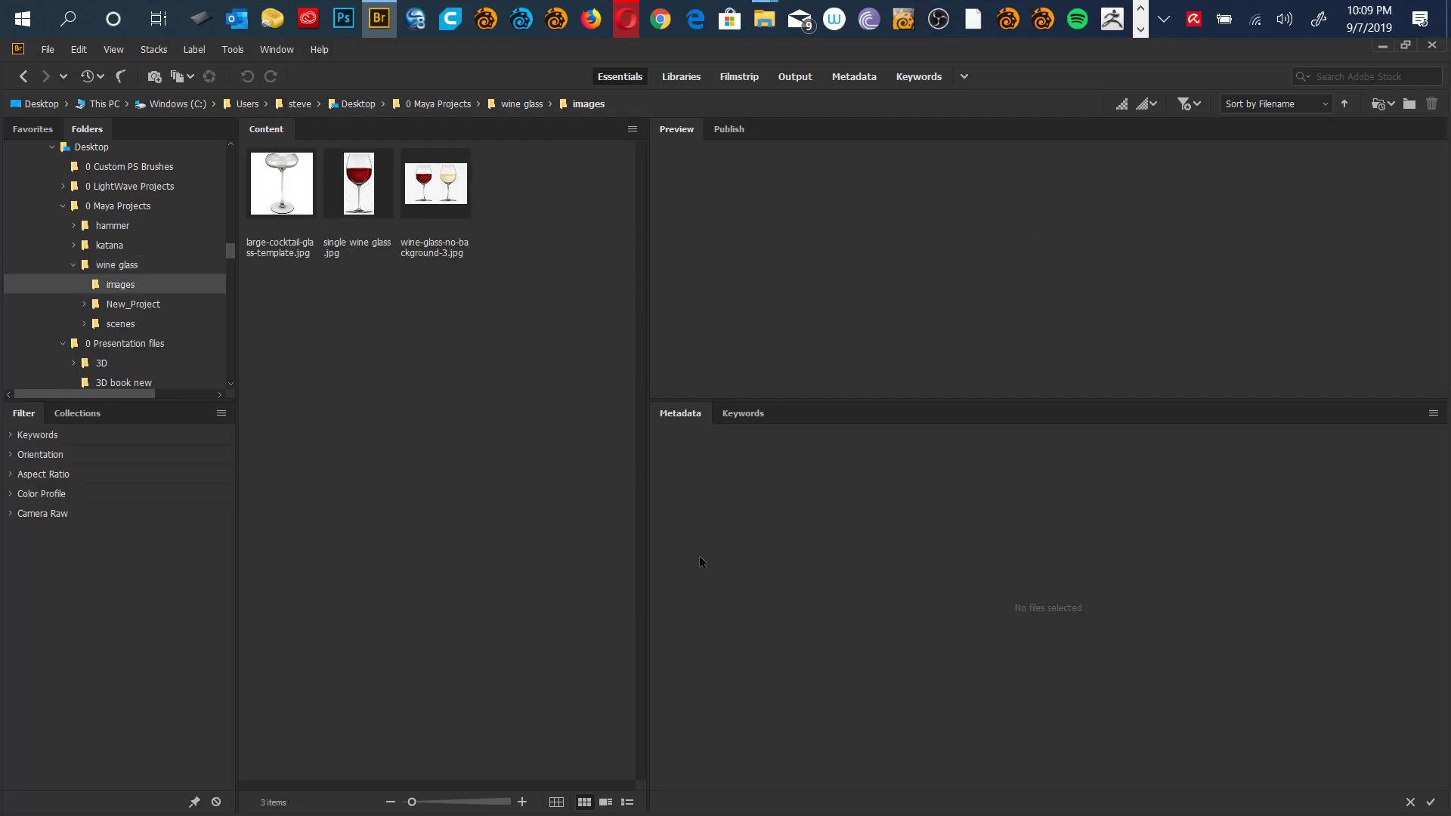
# Enlarge the content area and thumbnails, and compare the glass reference images in the images folder.
pyautogui.moveTo(648, 439); pyautogui.dragTo(935, 514)
pyautogui.moveTo(700, 802); pyautogui.dragTo(728, 804)
pyautogui.click(616, 301)
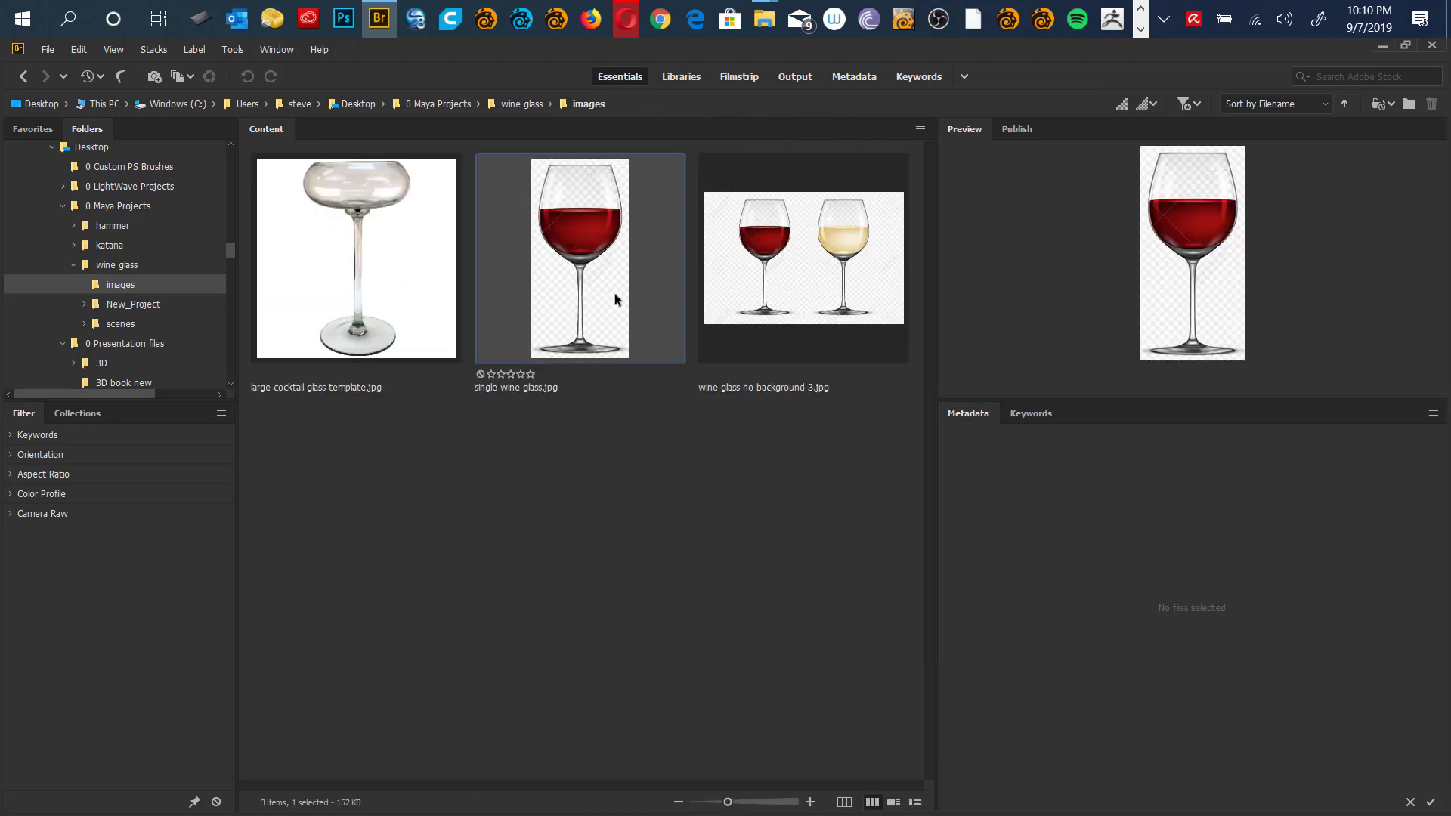
pyautogui.click(759, 306)
pyautogui.click(588, 327)
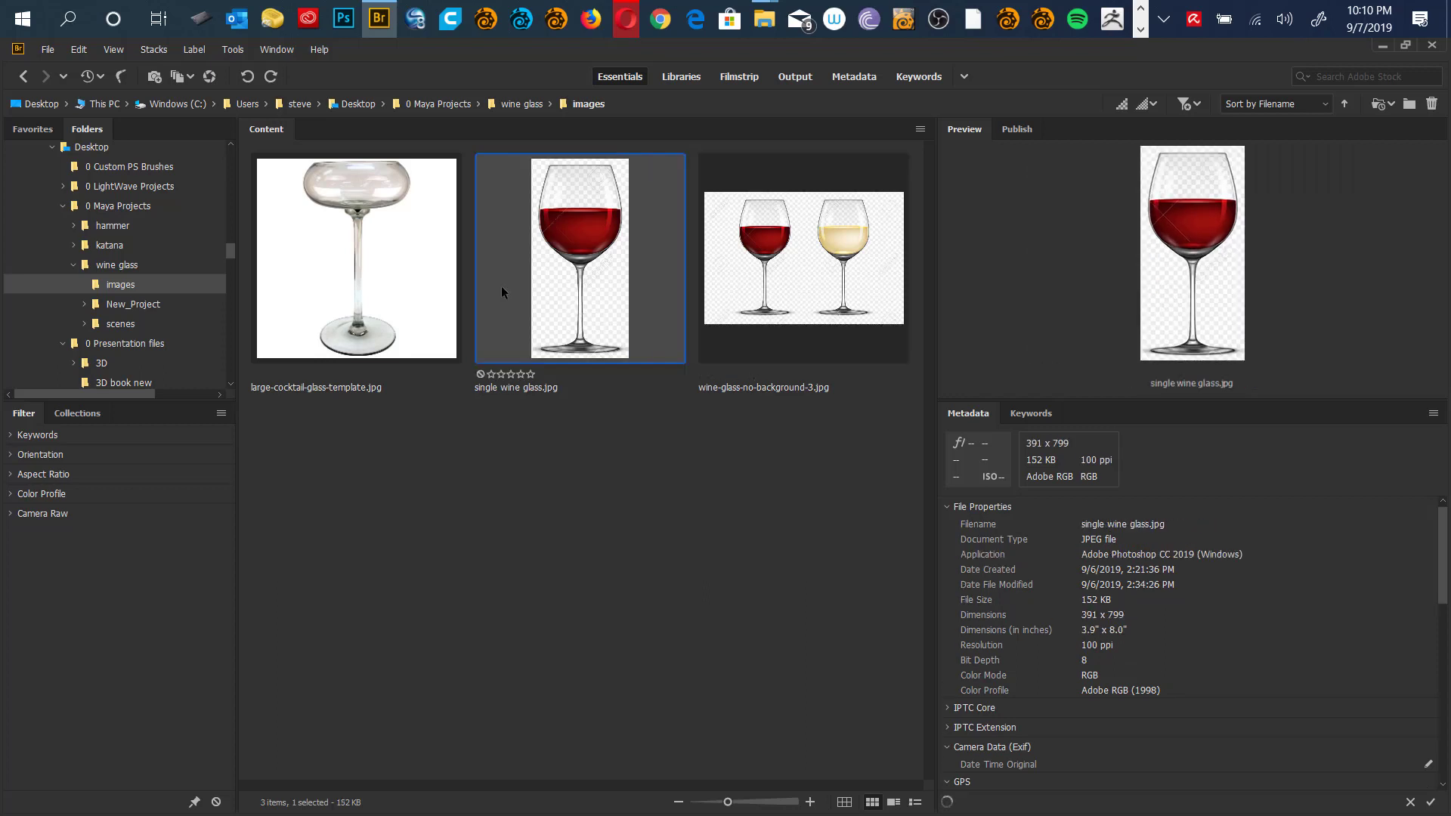
pyautogui.click(422, 281)
pyautogui.click(764, 304)
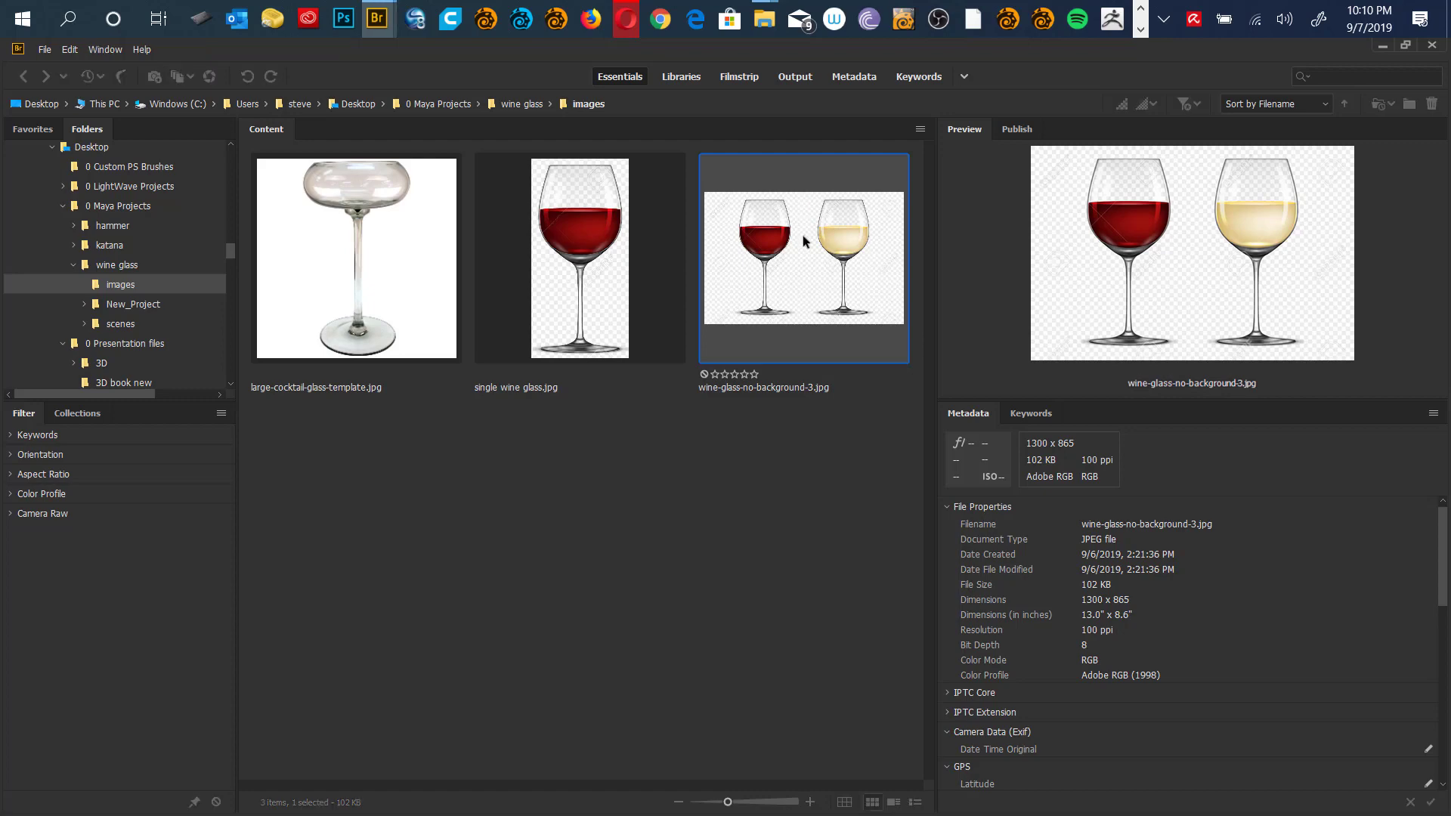
# Preview wine-glass-no-background-3.jpg and single wine glass.jpg in full screen.
pyautogui.press('space')
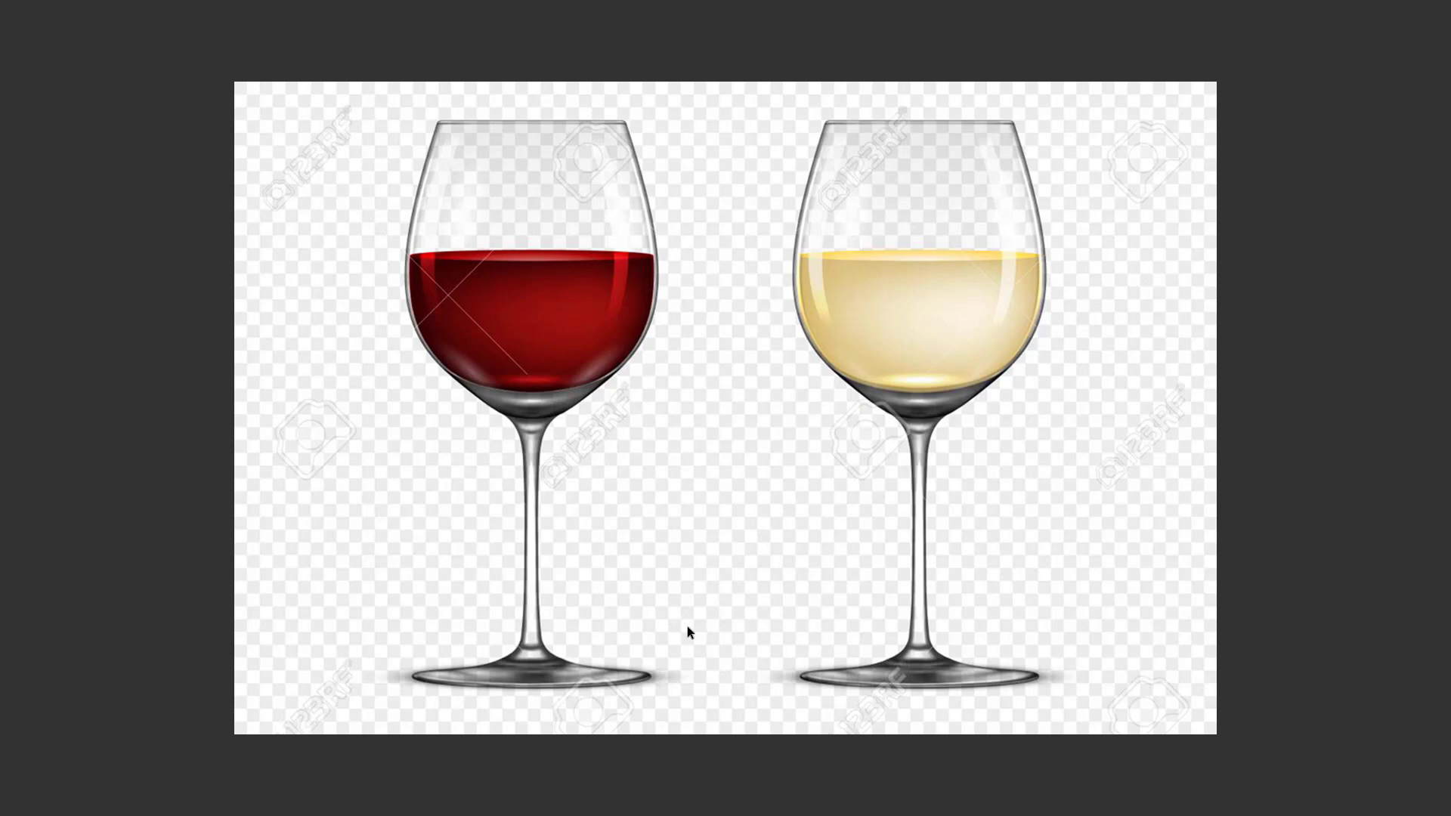
pyautogui.press('space')
pyautogui.click(617, 325)
pyautogui.press('space')
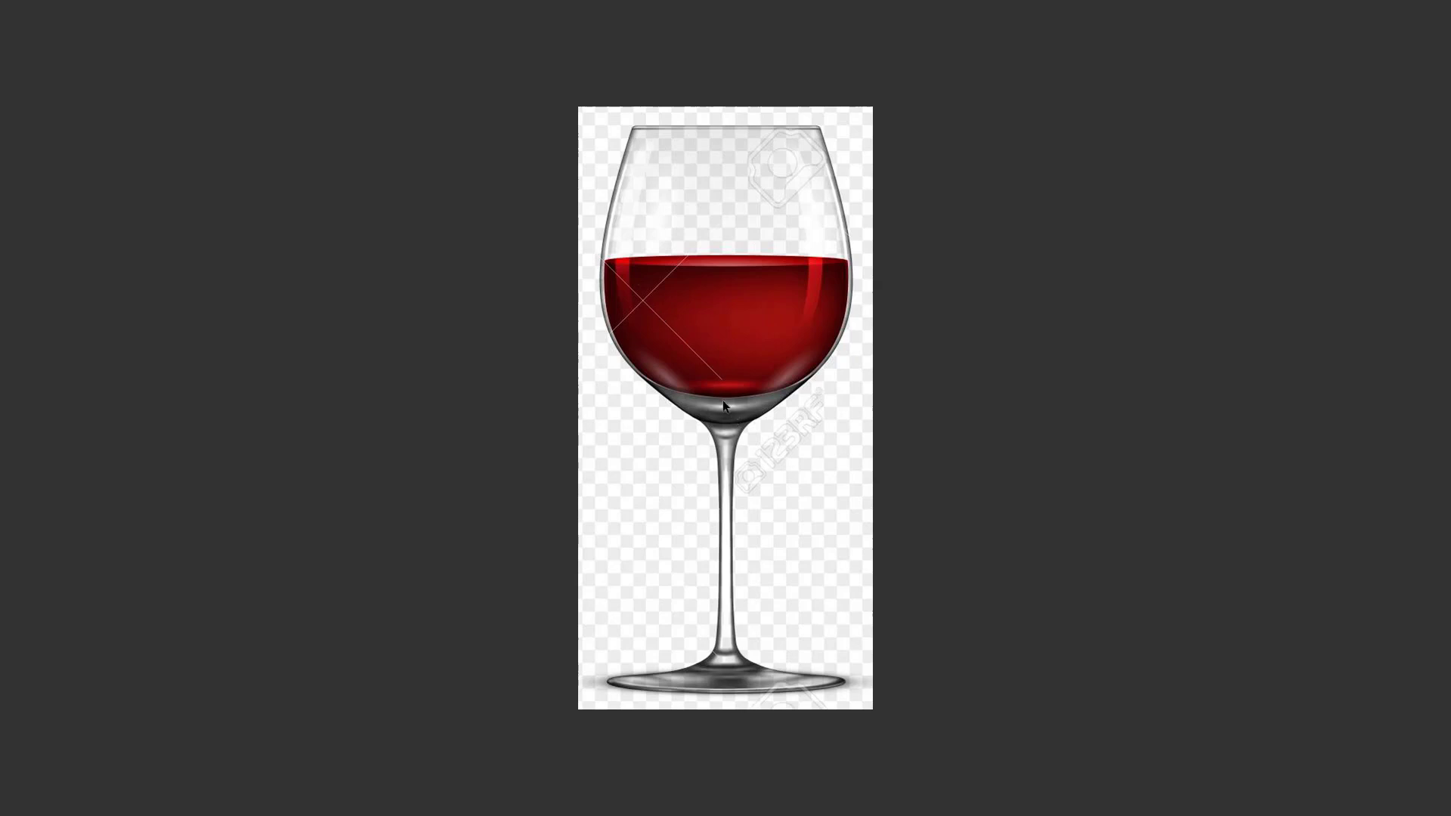
pyautogui.press('space')
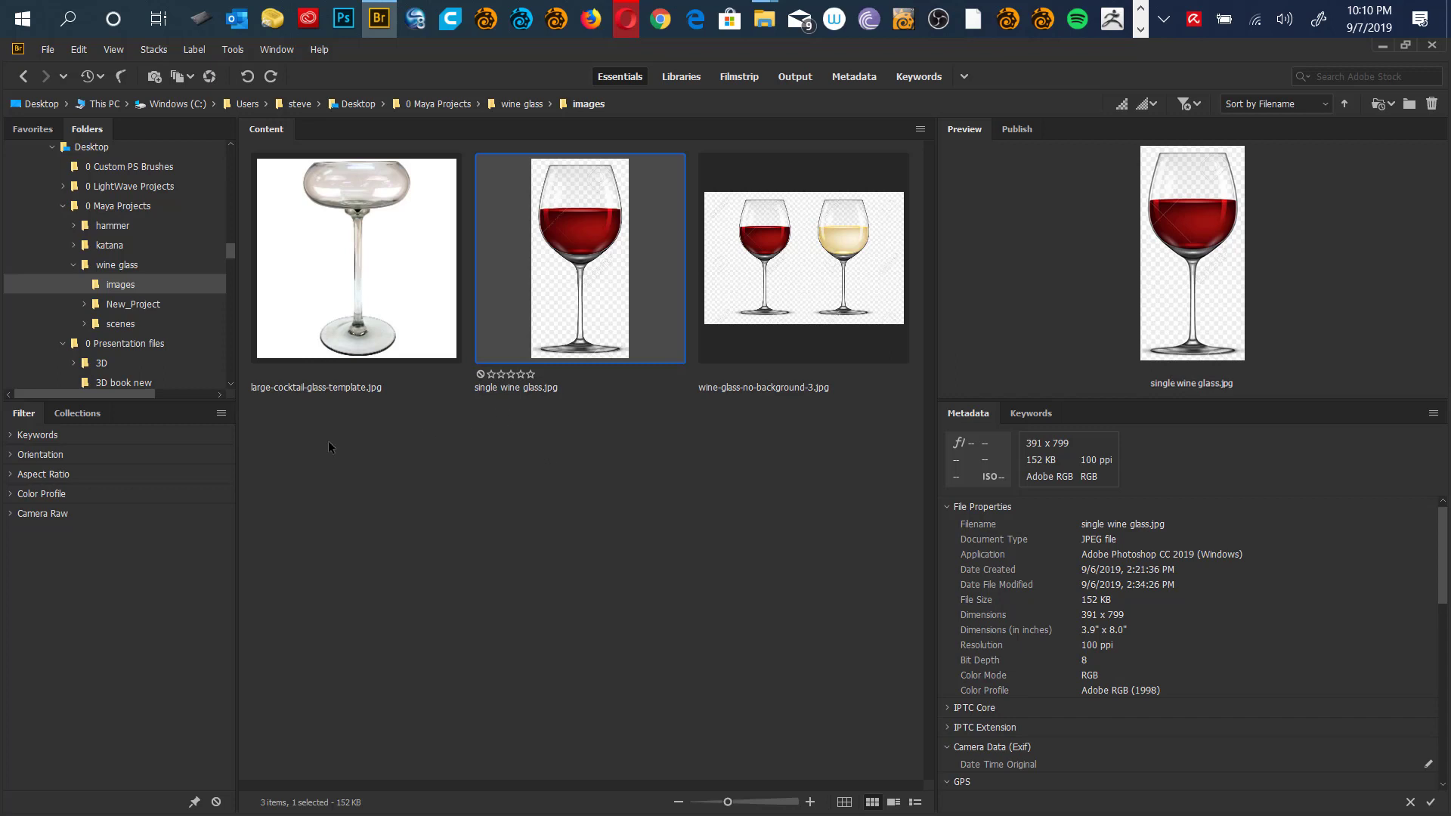
# Return to the 0 Maya Projects folder and switch back to Maya.
pyautogui.click(123, 223)
pyautogui.click(124, 210)
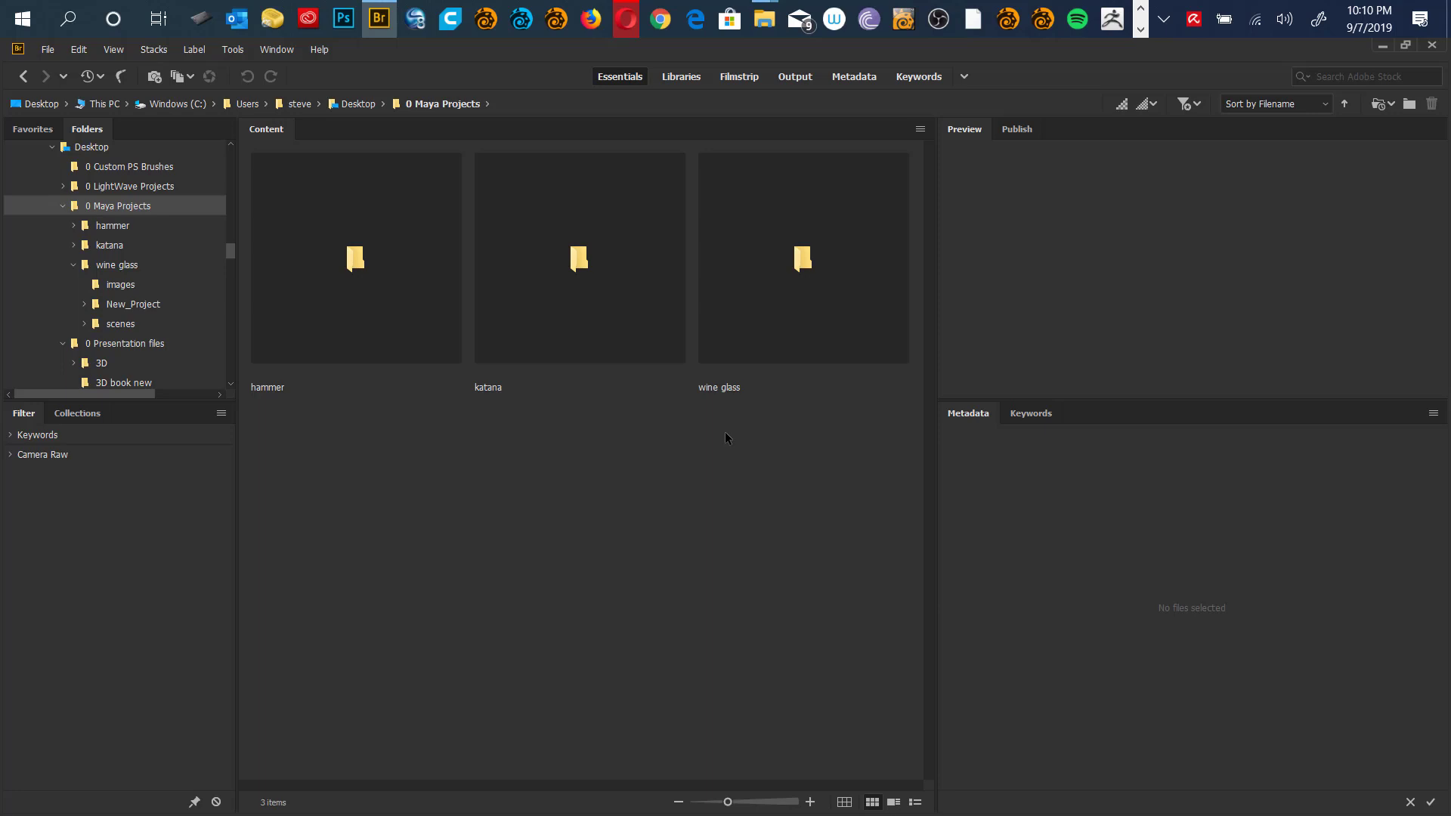
pyautogui.hotkey('alt', 'Tab')
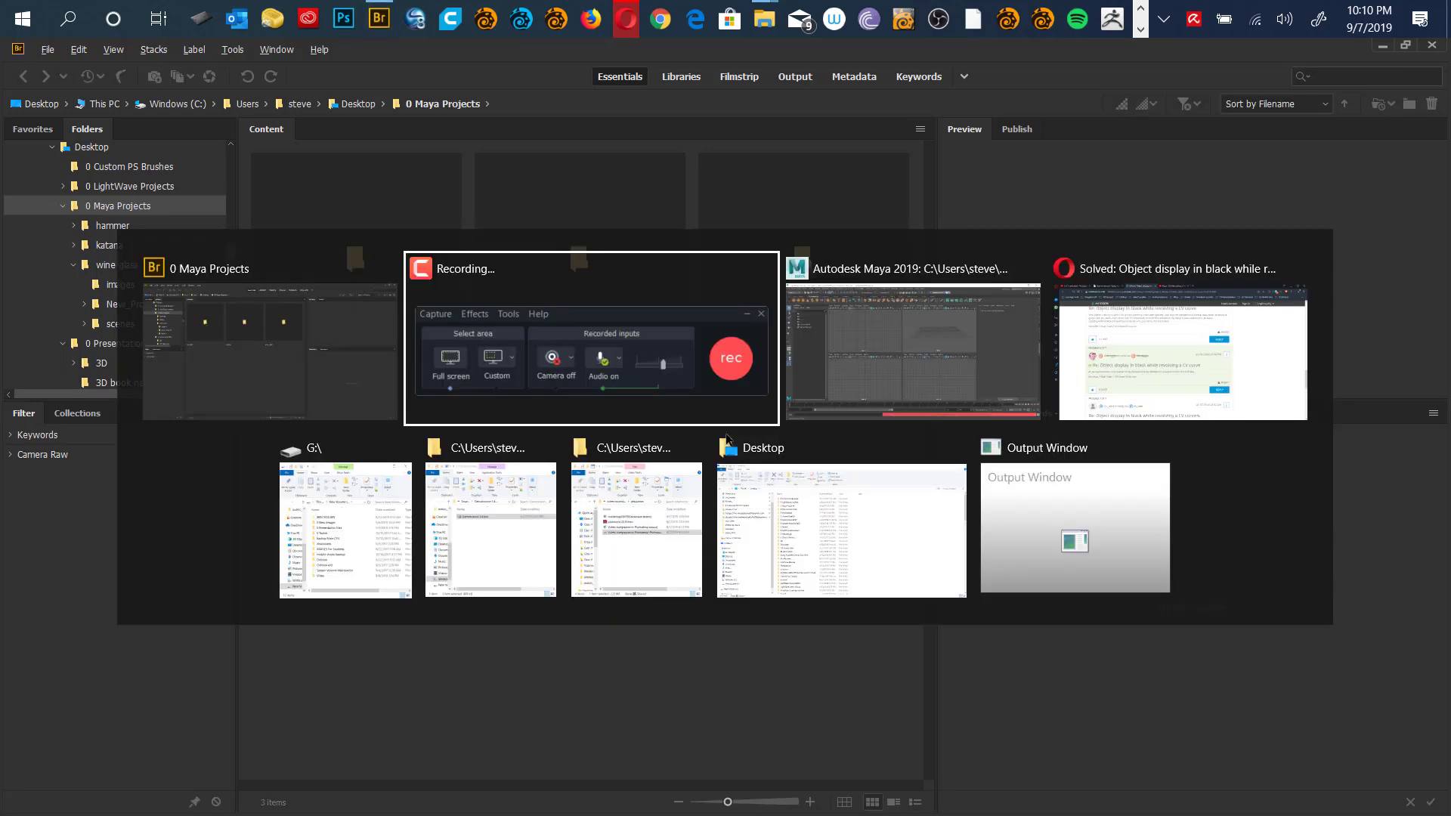
pyautogui.click(926, 347)
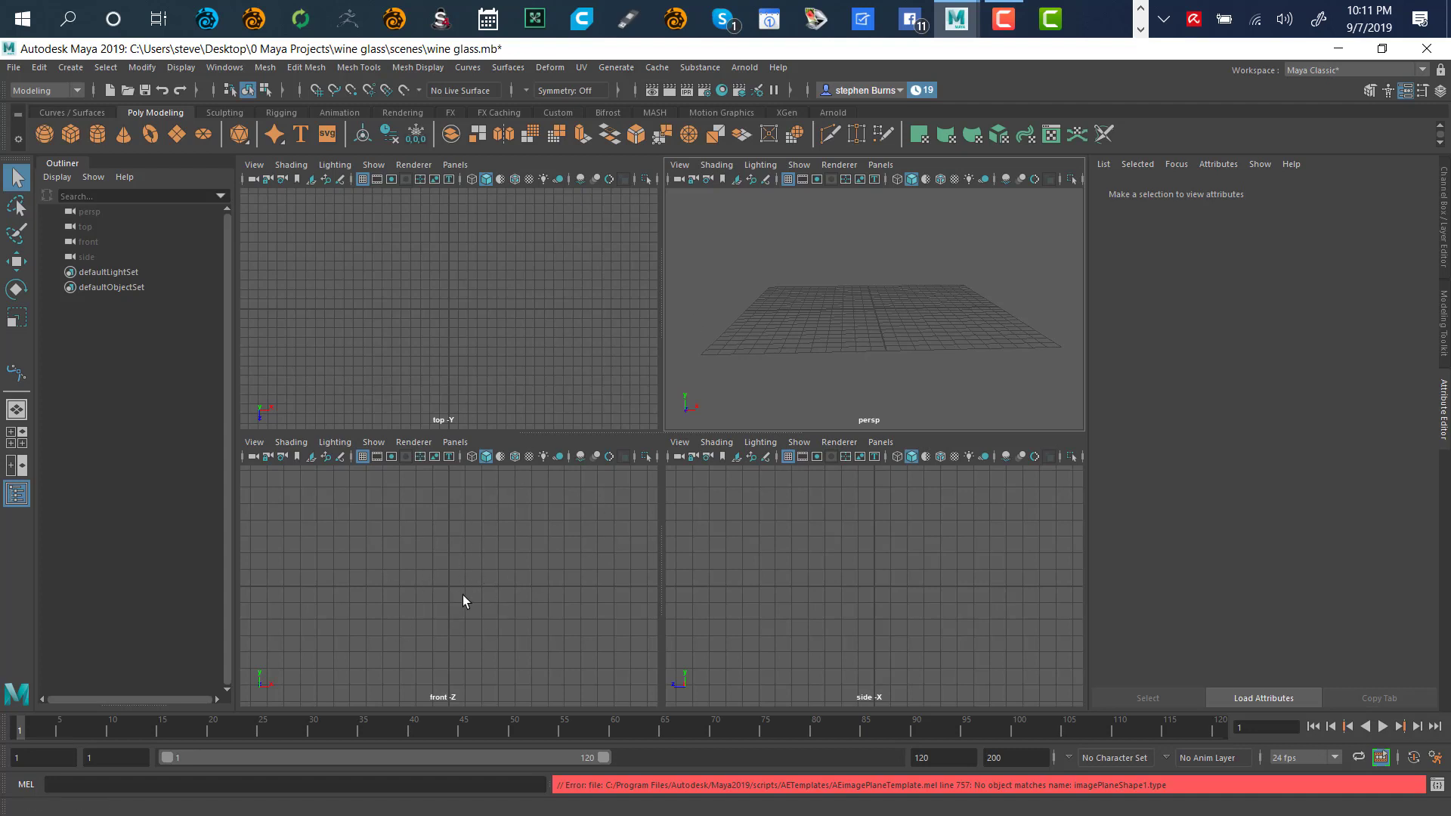
# Import single wine glass.jpg from Desktop\0 Maya Projects\wine glass\images as an image plane in the maximized front view.
pyautogui.press('space')
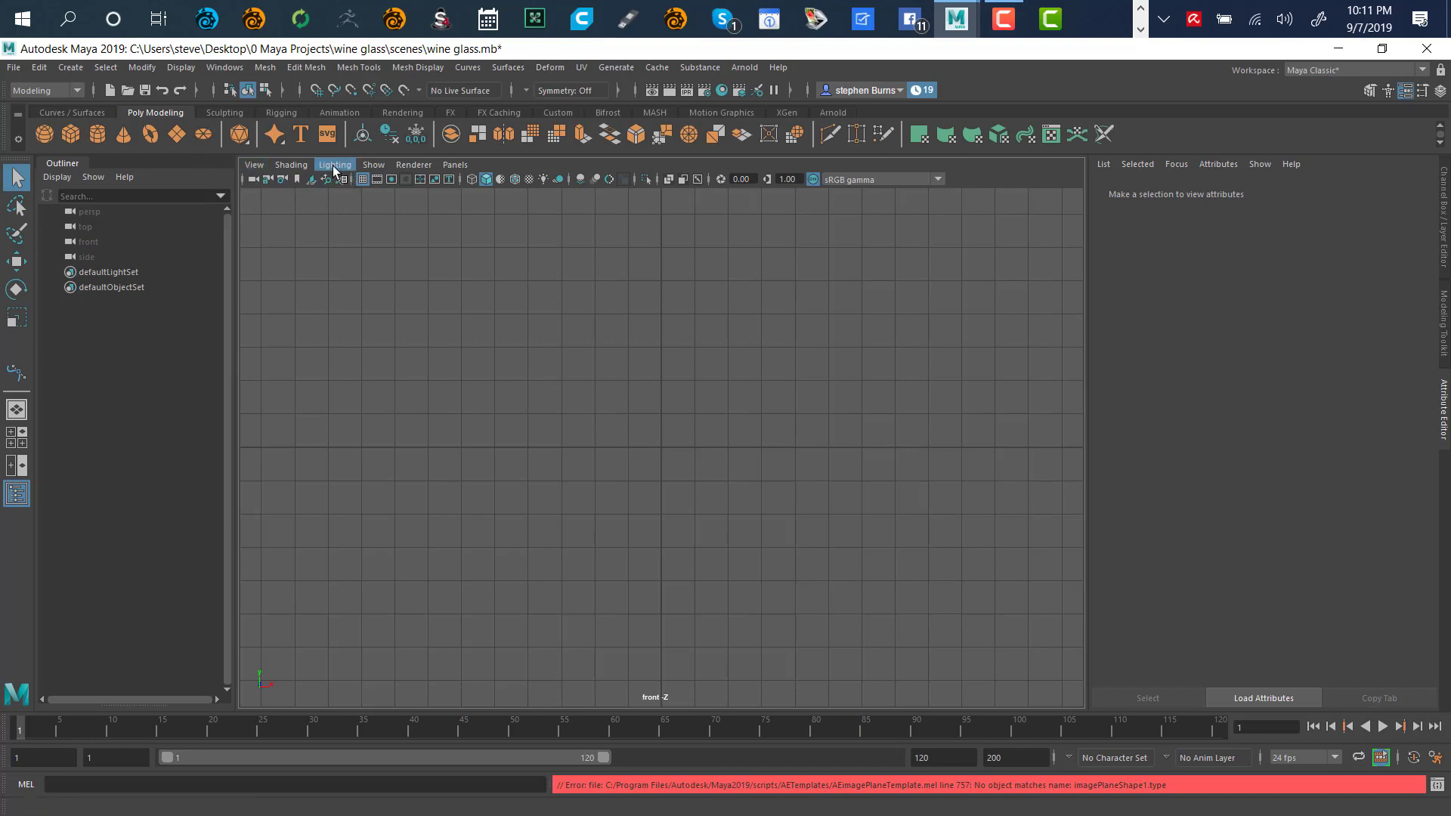
pyautogui.click(255, 166)
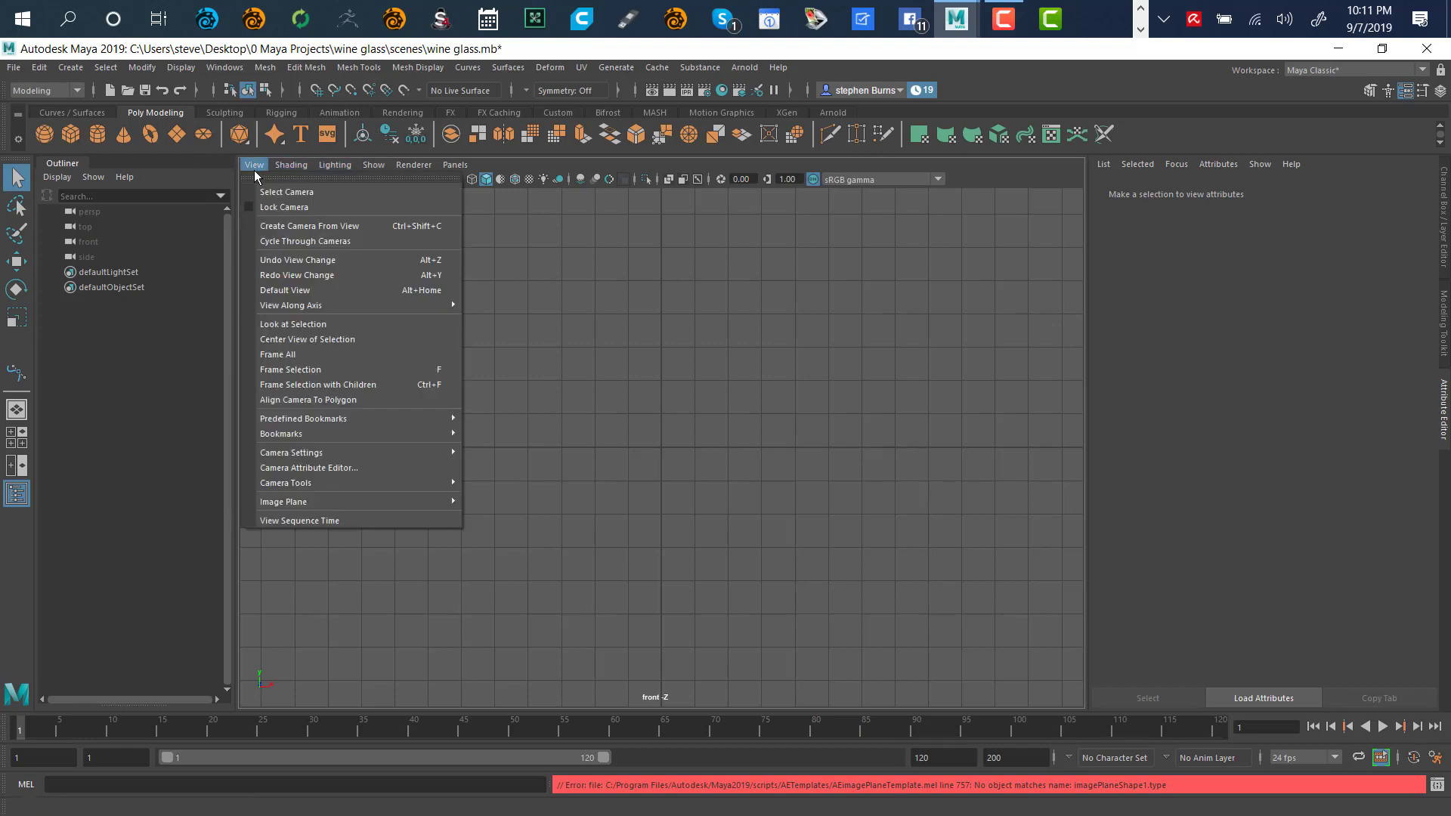
pyautogui.moveTo(319, 502)
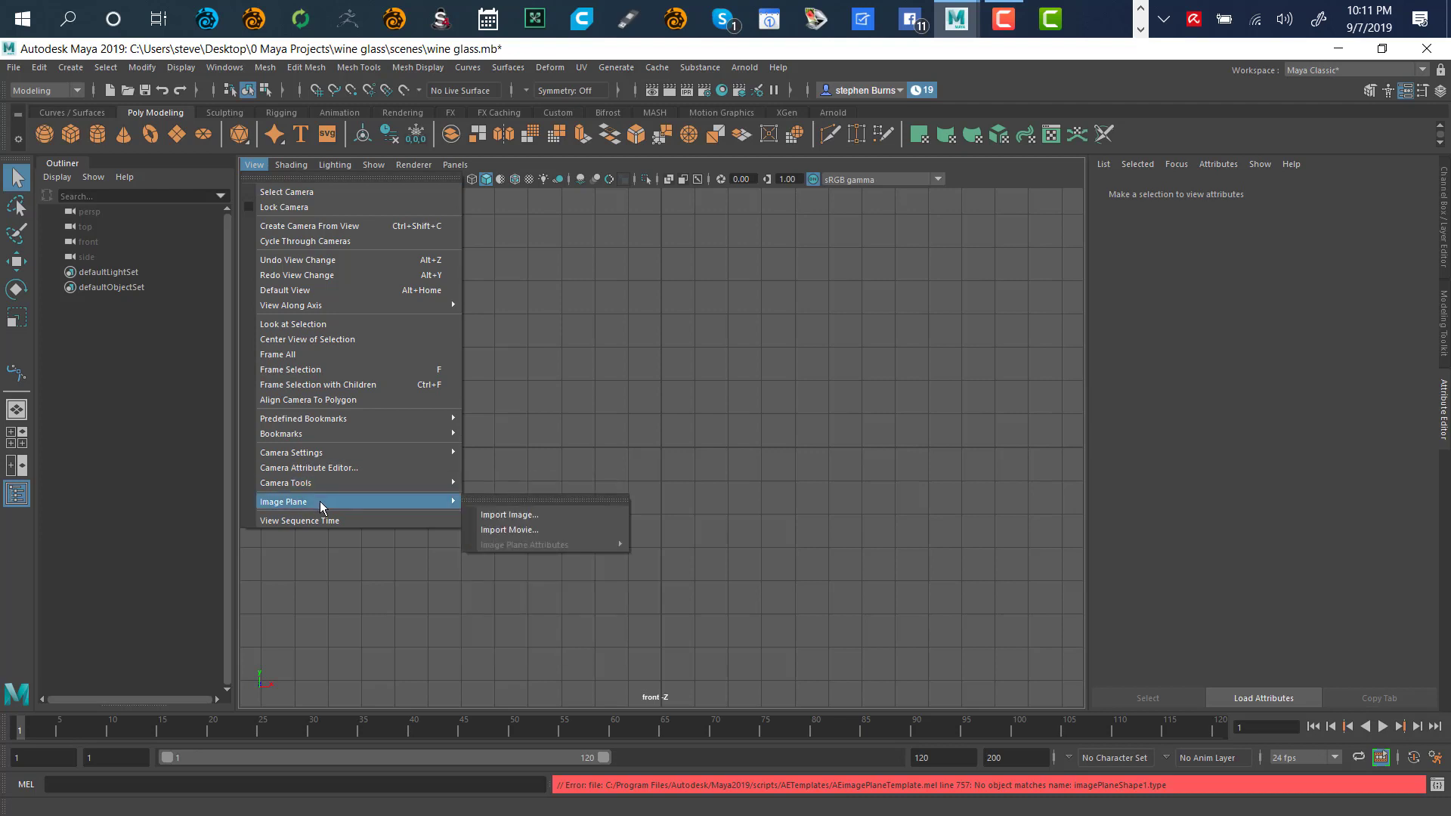
pyautogui.click(537, 518)
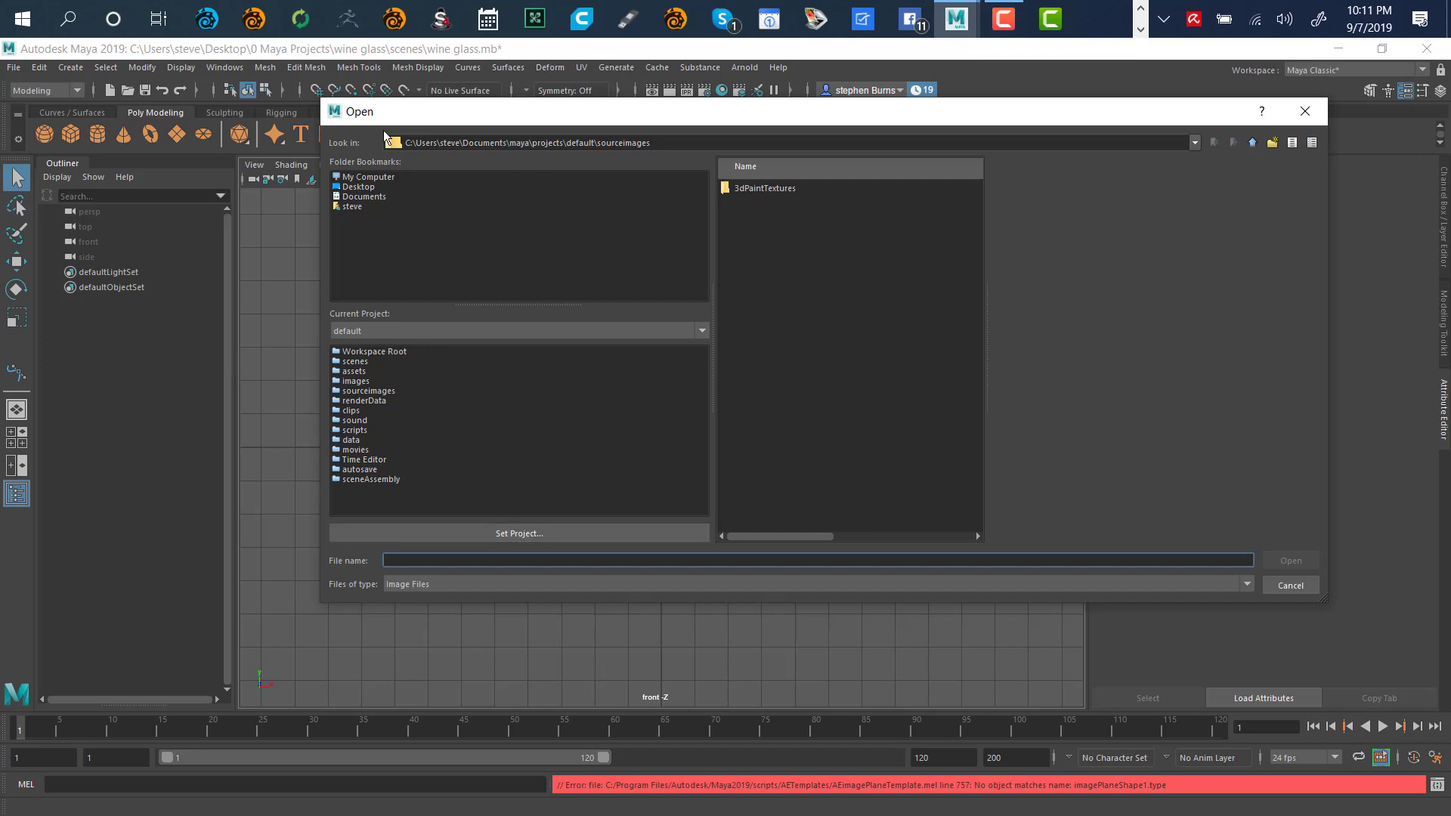
pyautogui.moveTo(389, 114); pyautogui.dragTo(351, 129)
pyautogui.click(329, 202)
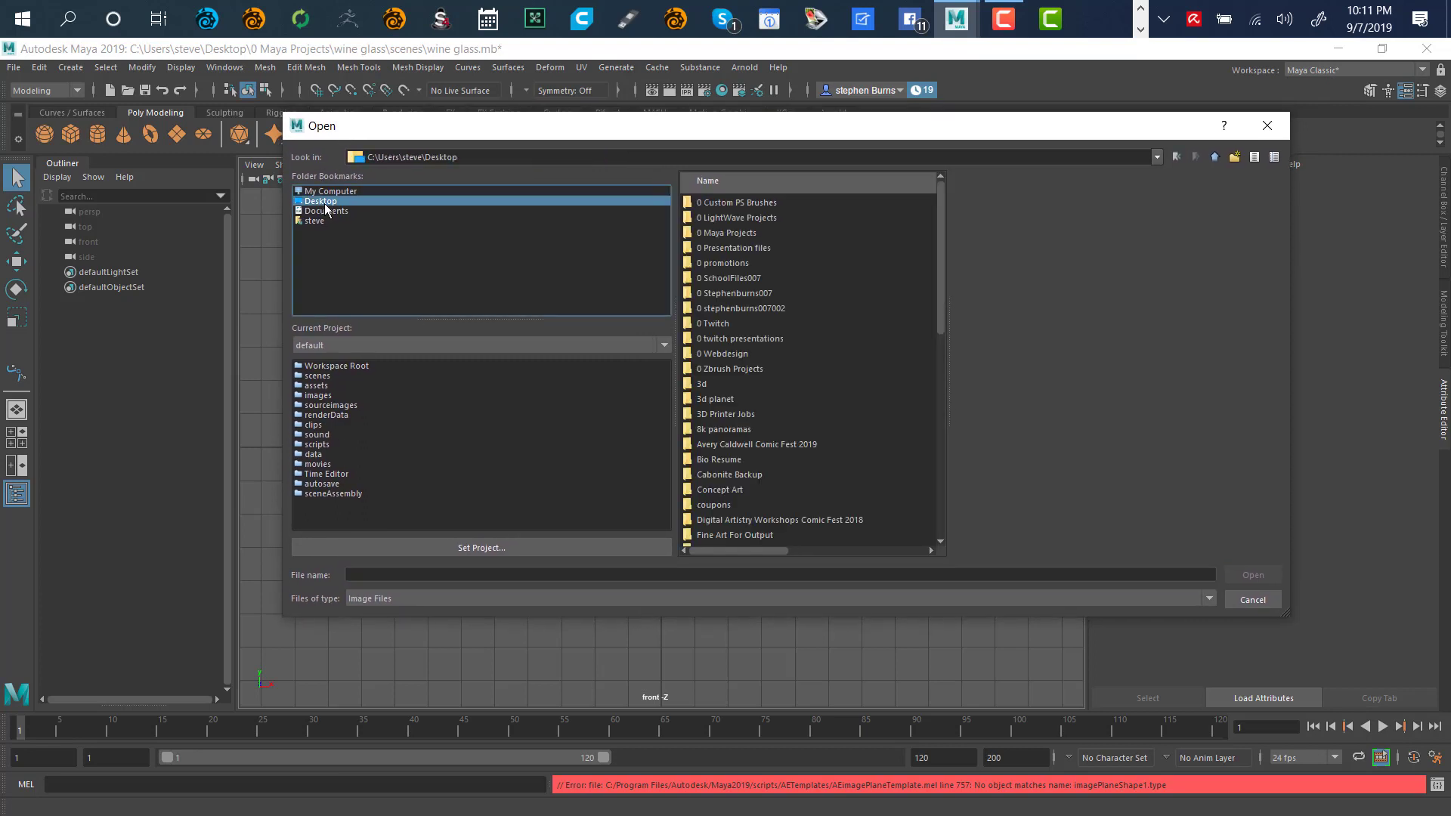
pyautogui.doubleClick(721, 234)
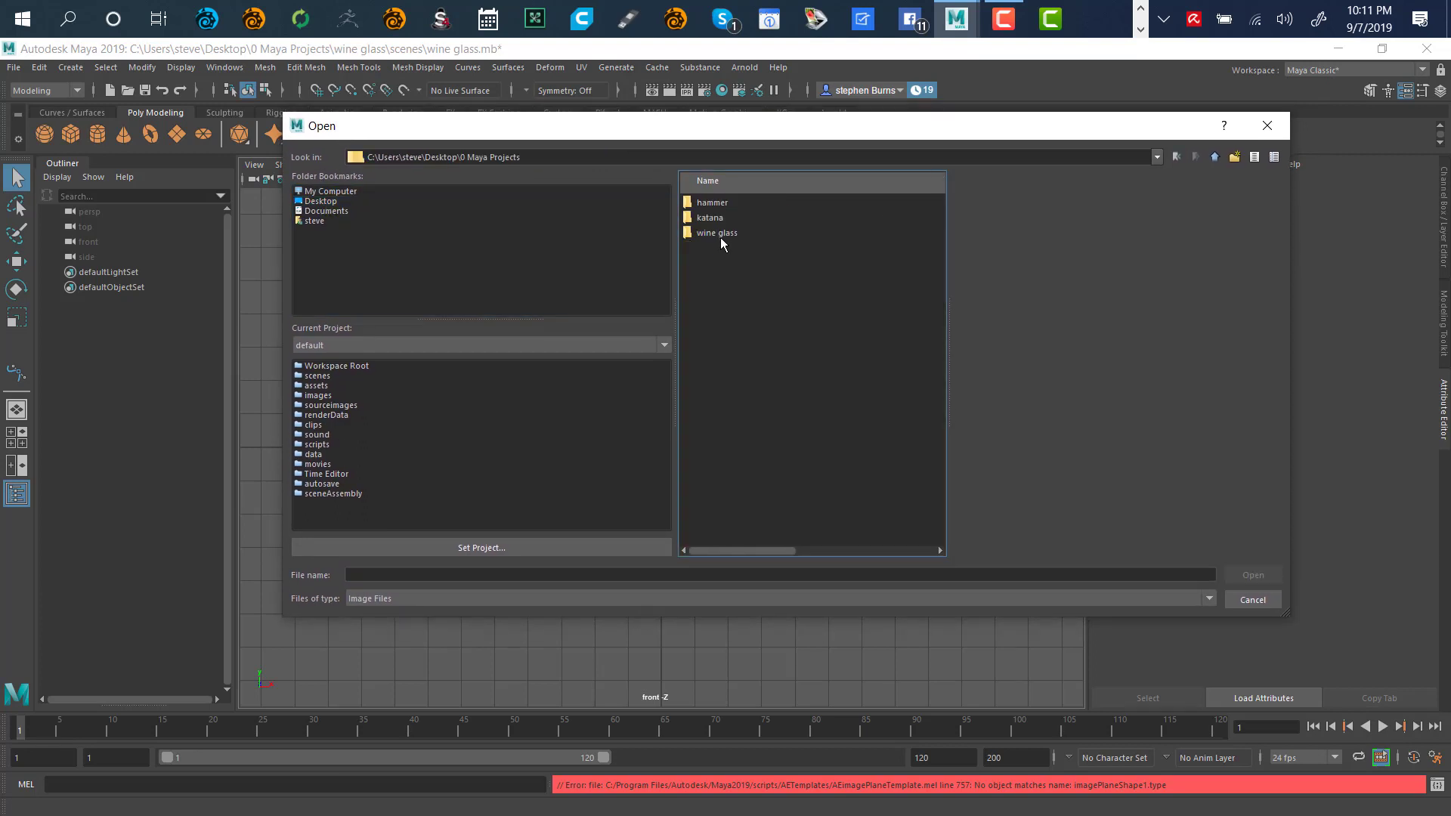
pyautogui.click(697, 234)
pyautogui.doubleClick(698, 234)
pyautogui.doubleClick(703, 204)
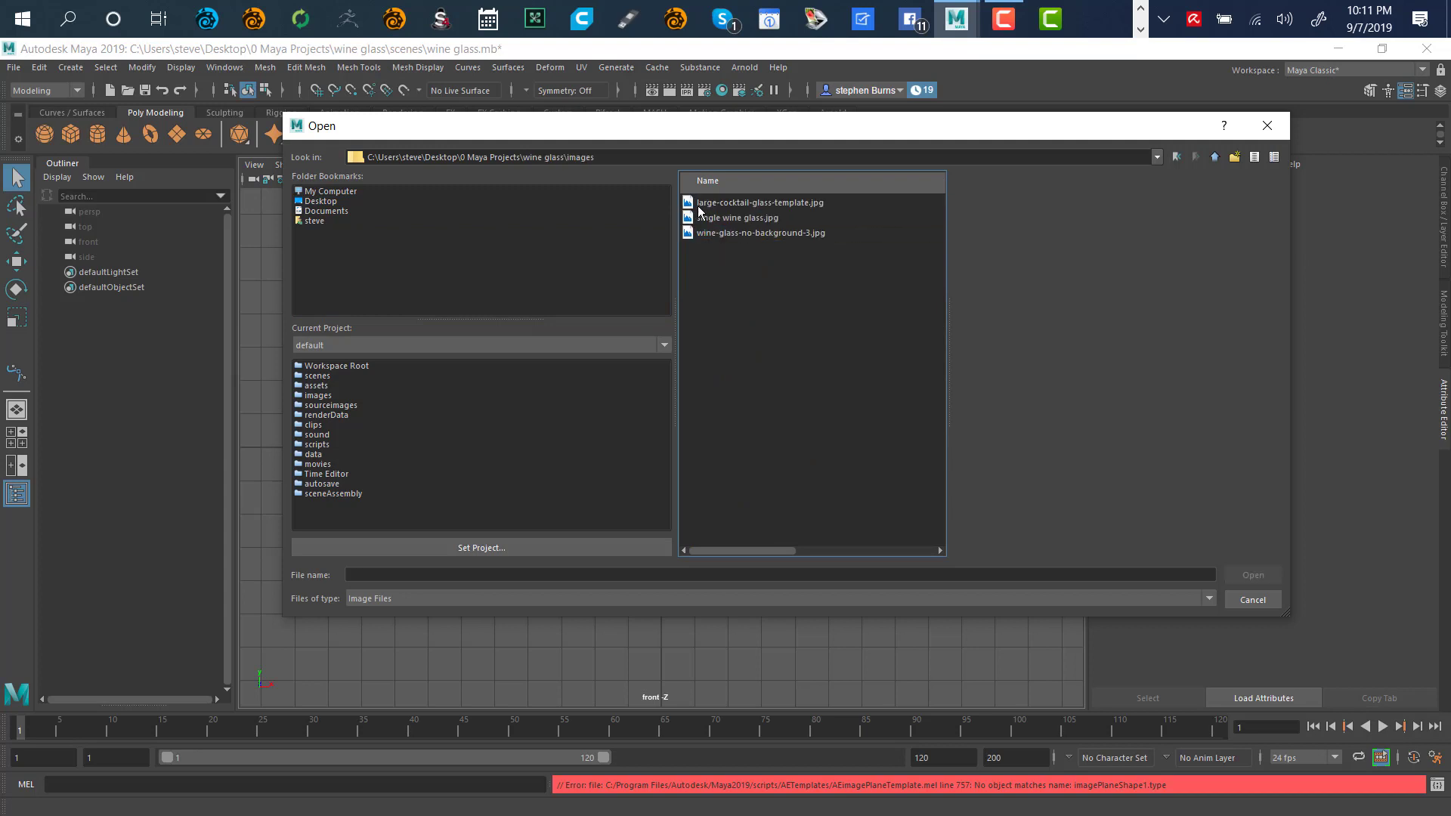
pyautogui.click(703, 203)
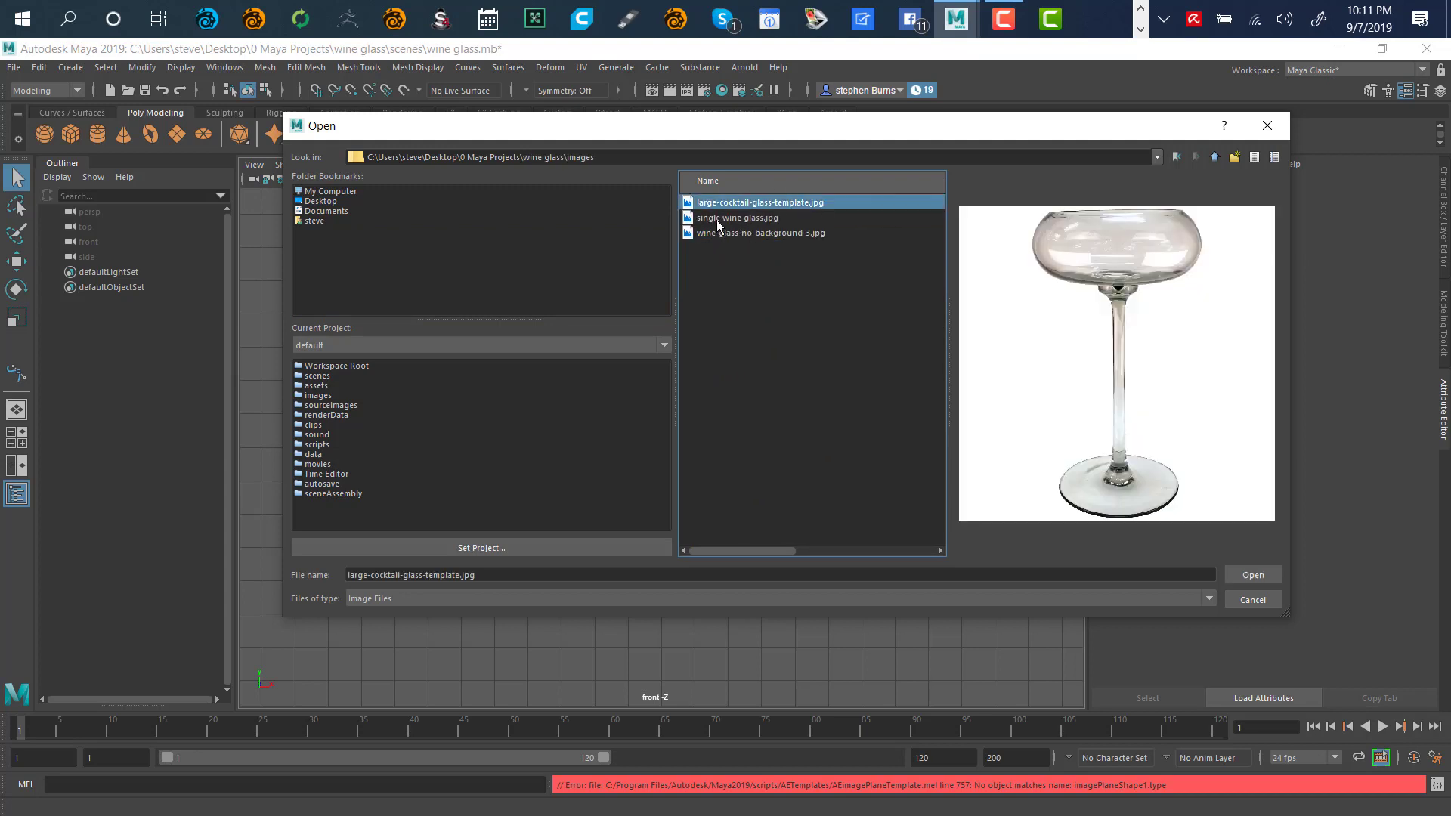
pyautogui.click(714, 221)
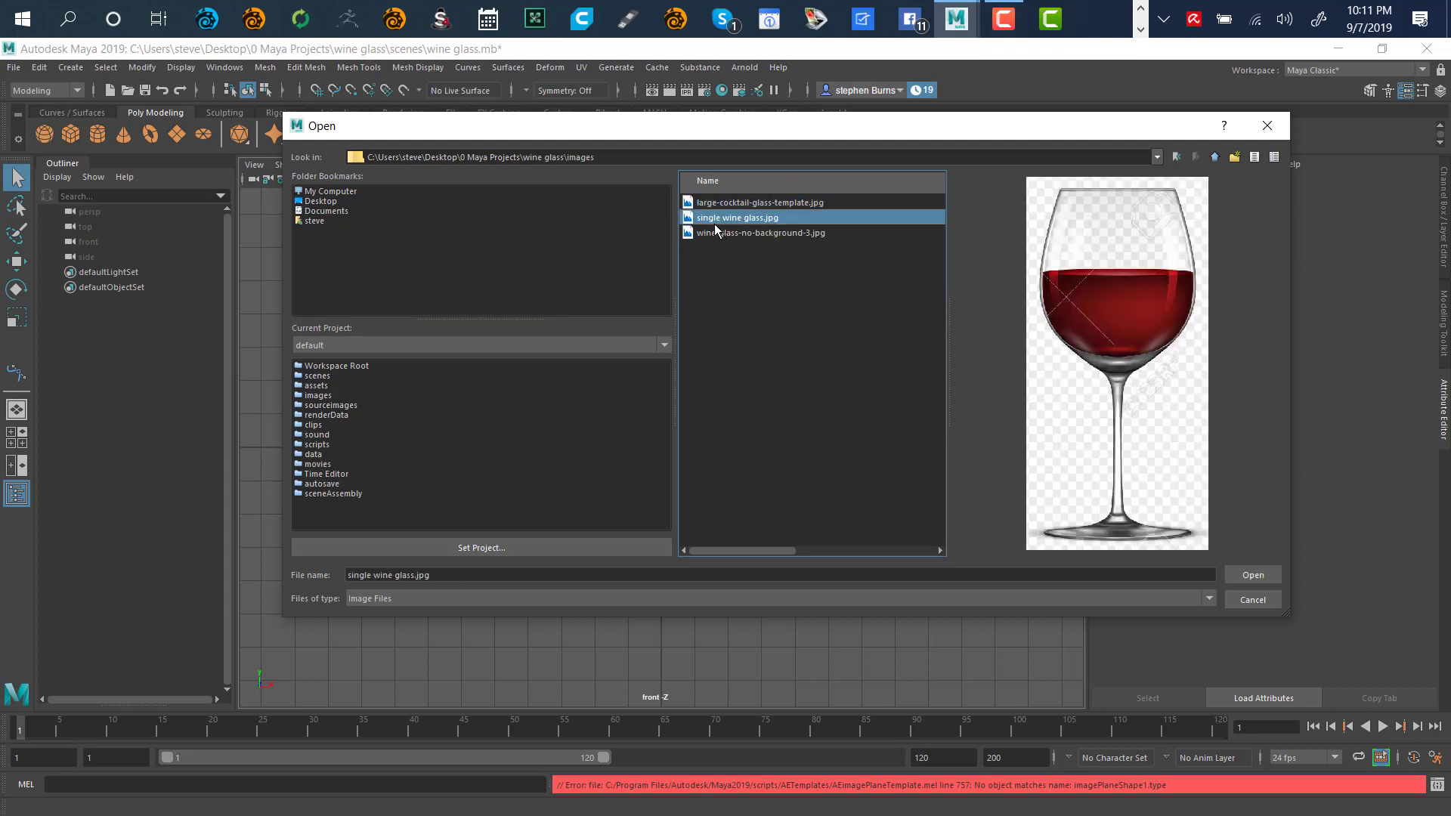
pyautogui.doubleClick(709, 221)
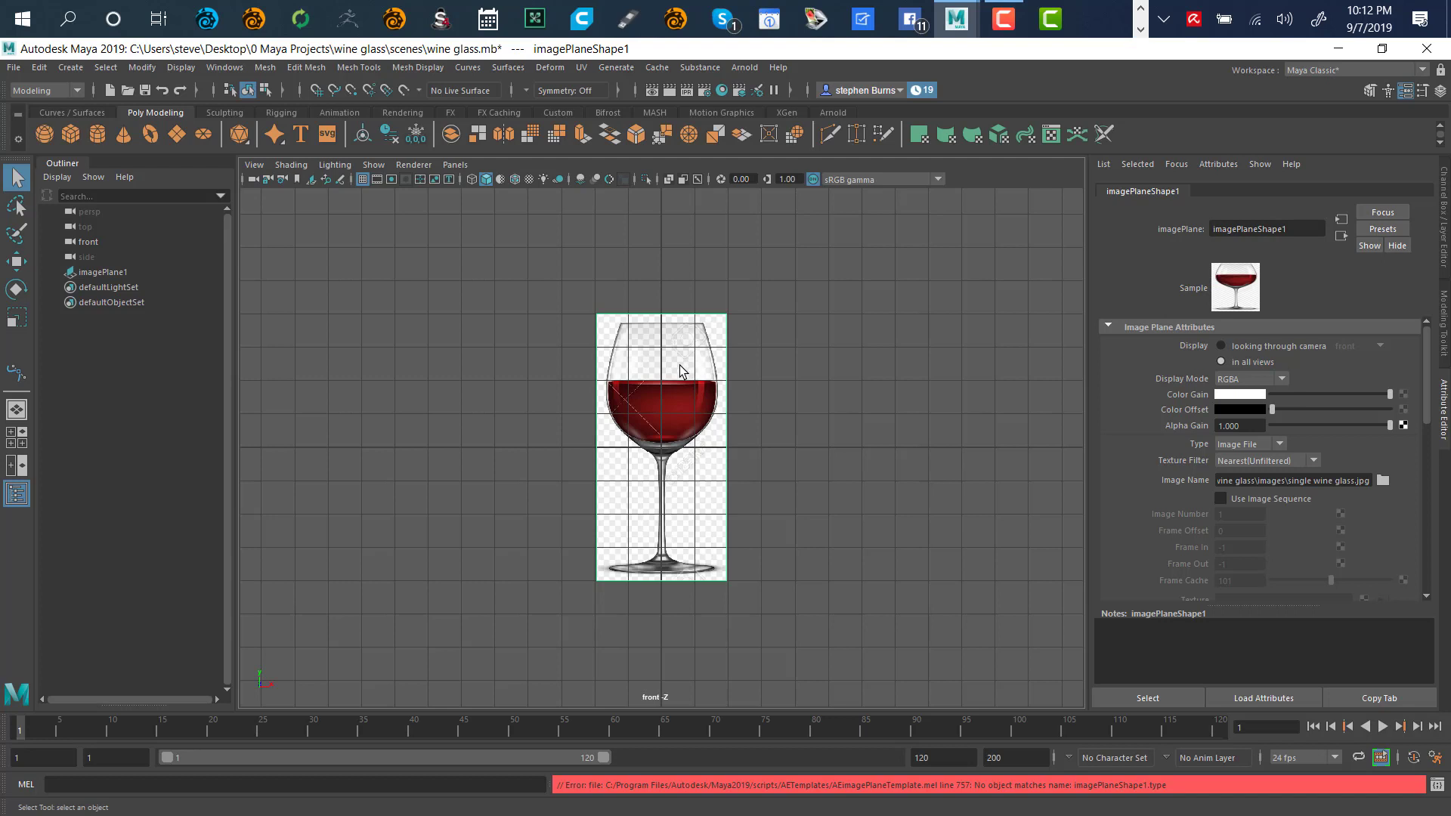
# Restore the four-view layout, frame the image plane in all views, and view it at an angle in perspective.
pyautogui.scroll(3, 680, 371)
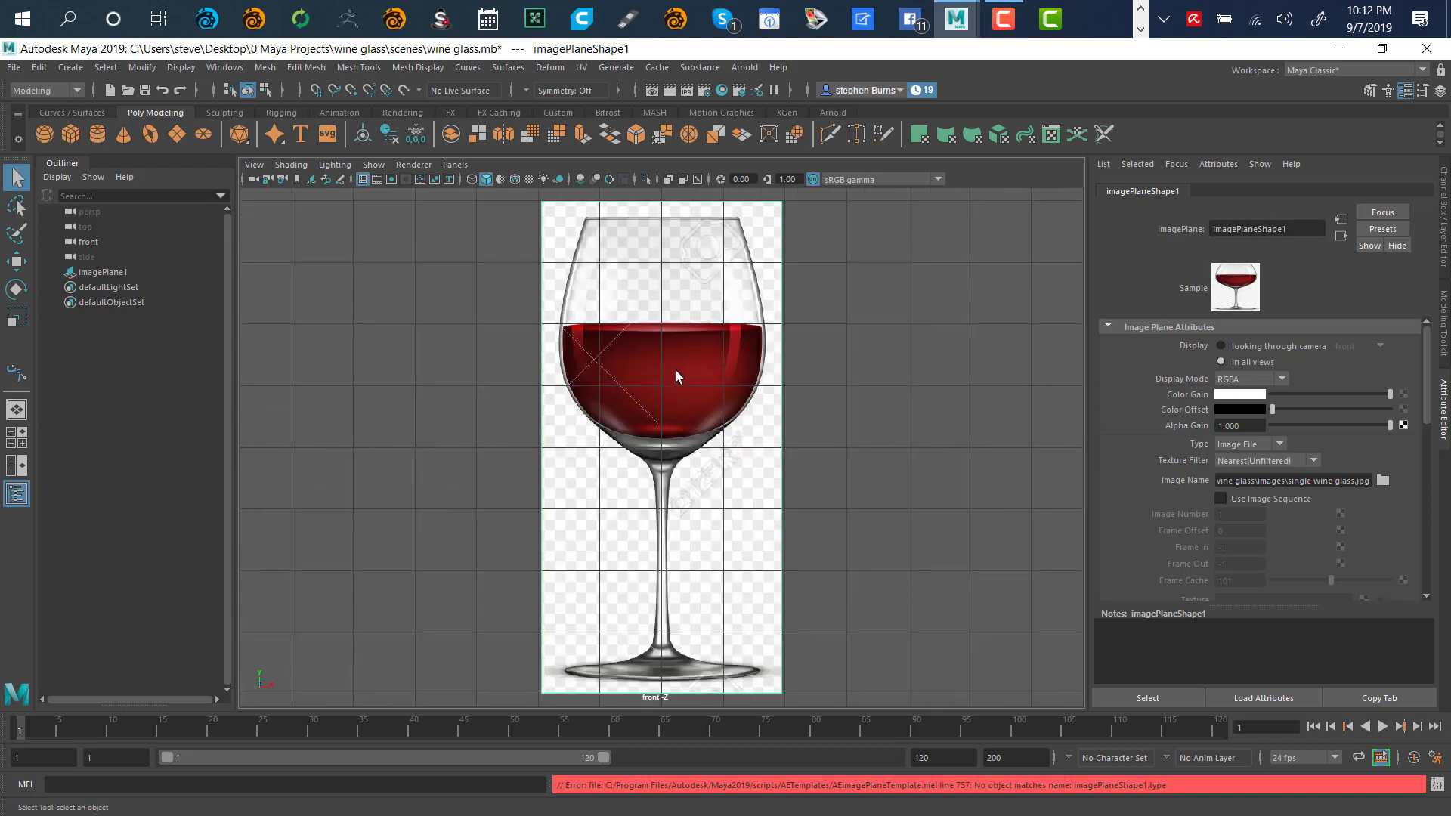
pyautogui.press('space')
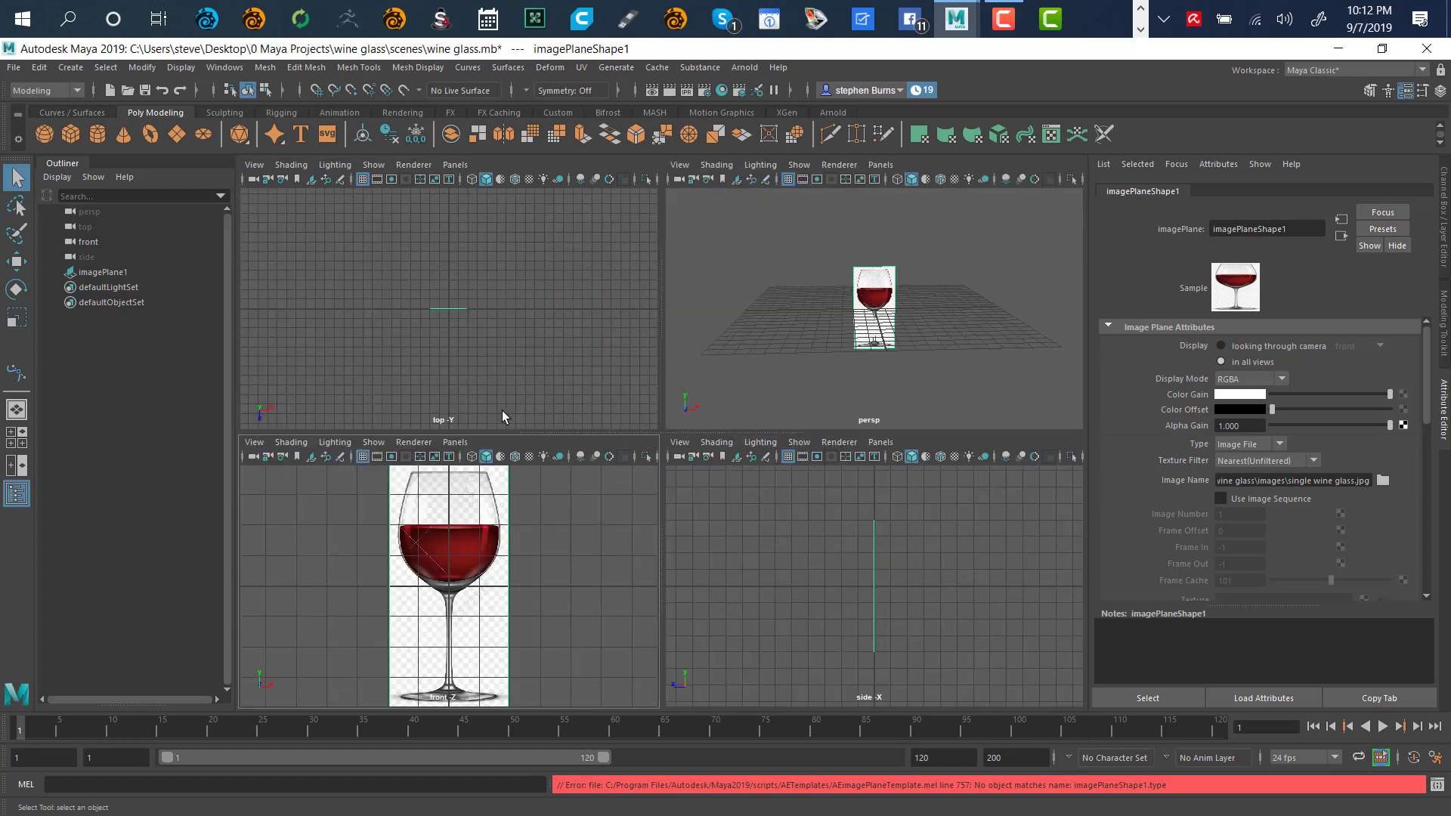
pyautogui.hotkey('shift', 'f')
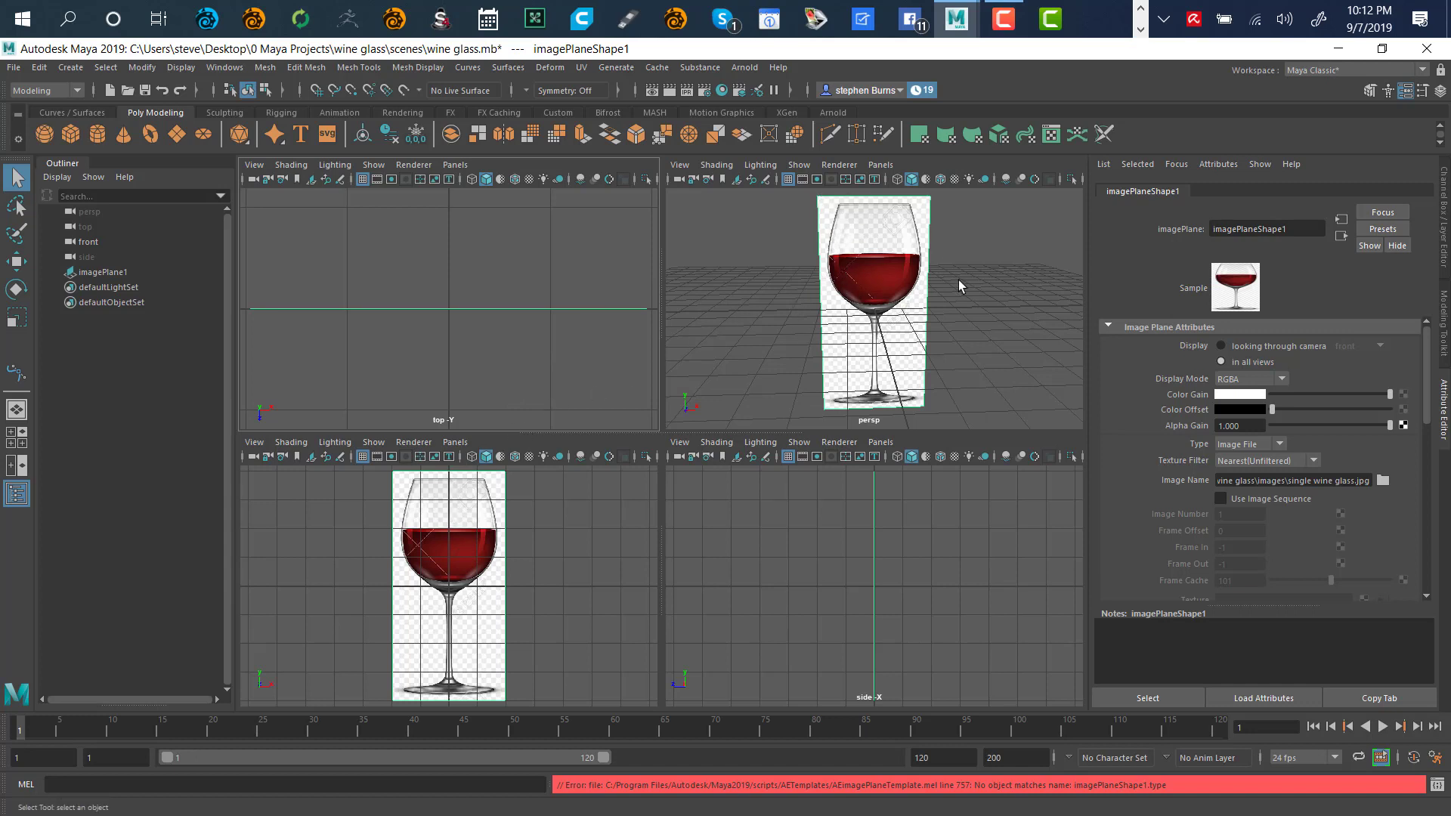
pyautogui.keyDown('alt'); pyautogui.moveTo(969, 327); pyautogui.dragTo(817, 332); pyautogui.keyUp('alt')
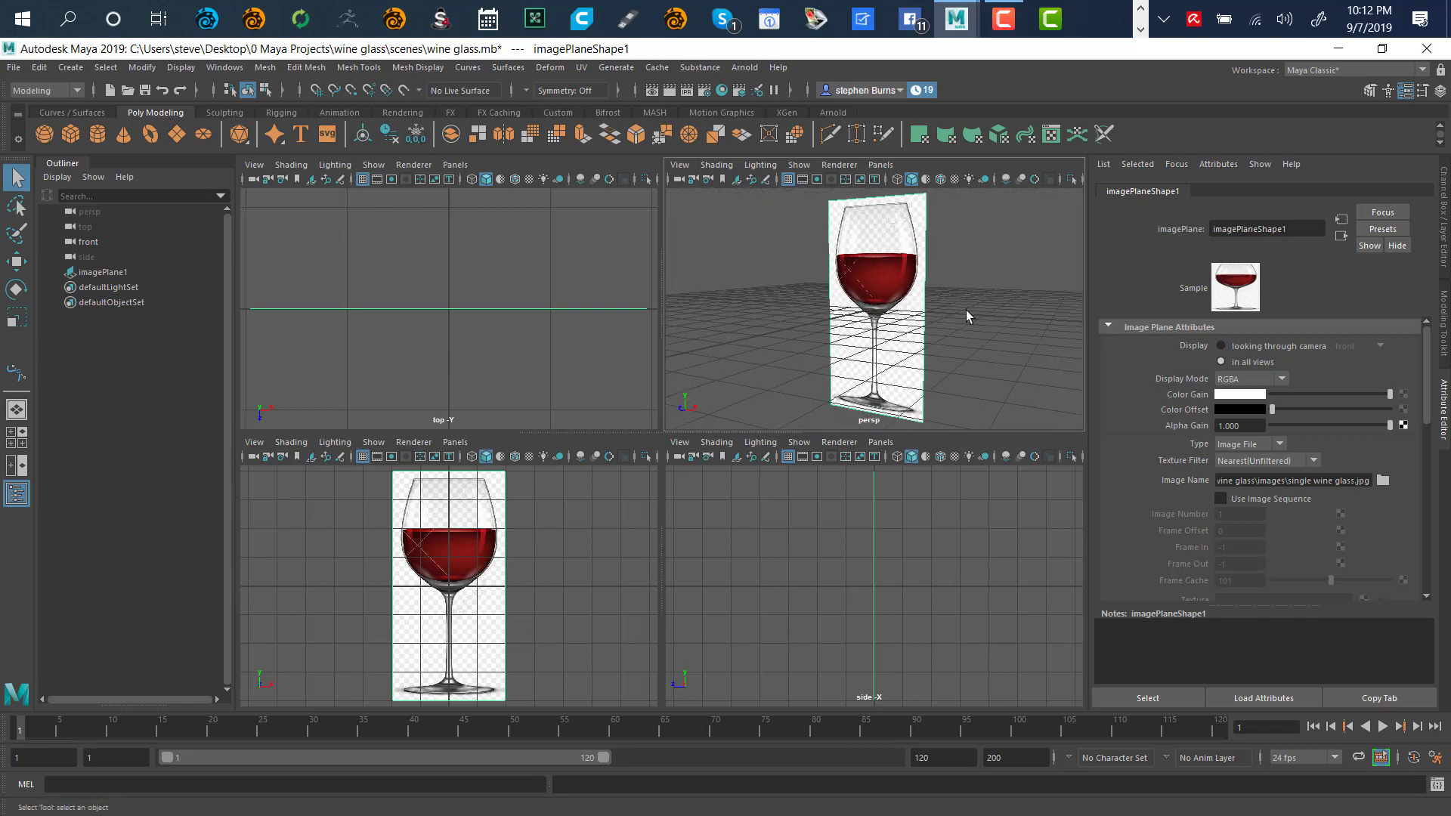
pyautogui.keyDown('alt'); pyautogui.moveTo(972, 317); pyautogui.dragTo(943, 330, button='middle'); pyautogui.keyUp('alt')
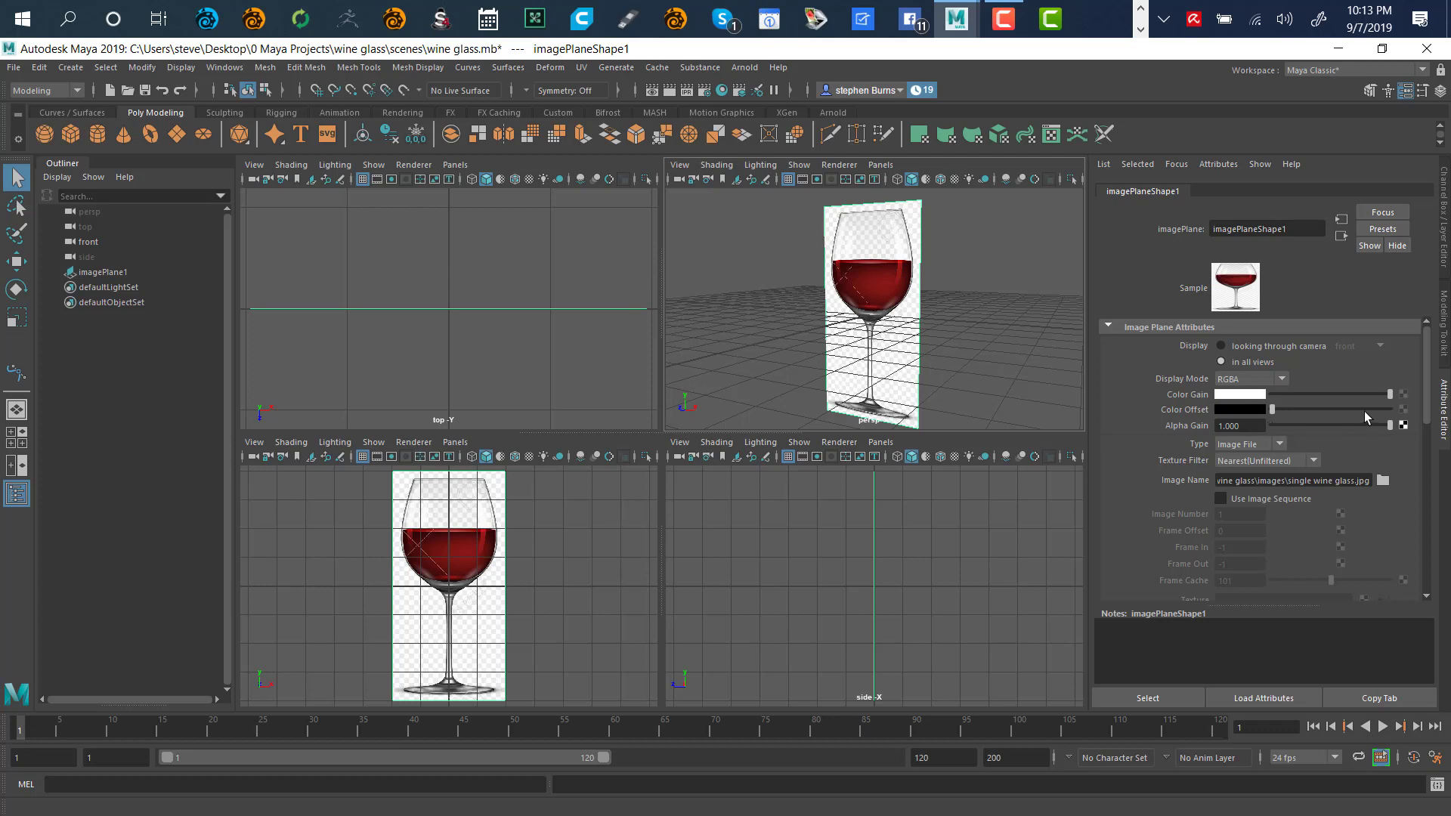
# Make the wine glass image plane semi-transparent by lowering its Alpha Gain to 0.149.
pyautogui.moveTo(1378, 401); pyautogui.dragTo(1406, 428)
pyautogui.moveTo(1389, 426); pyautogui.dragTo(1291, 454)
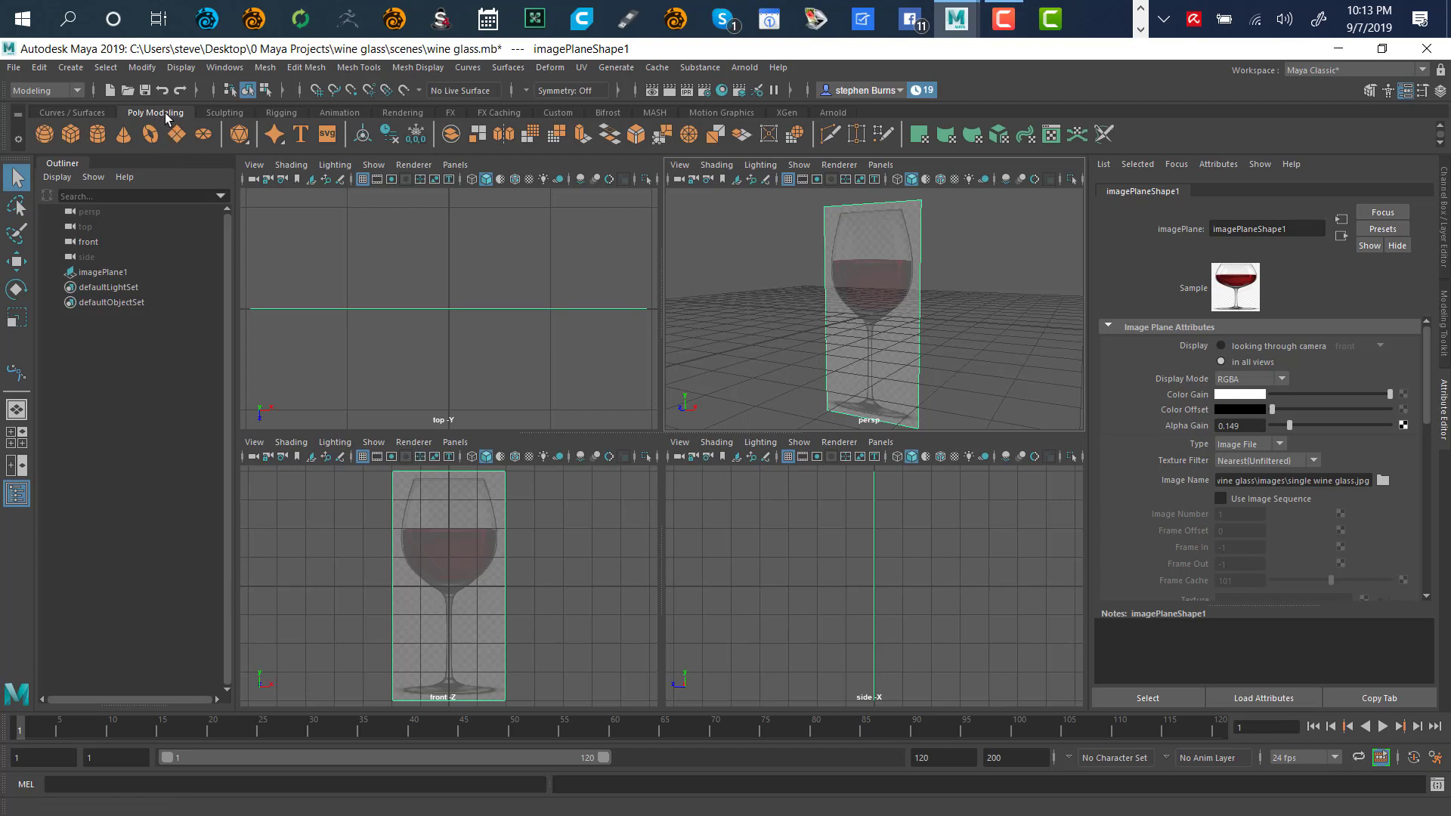
# Start a Bezier curve in the maximized front view with its first point on the center axis at the bowl's inner bottom.
pyautogui.click(82, 112)
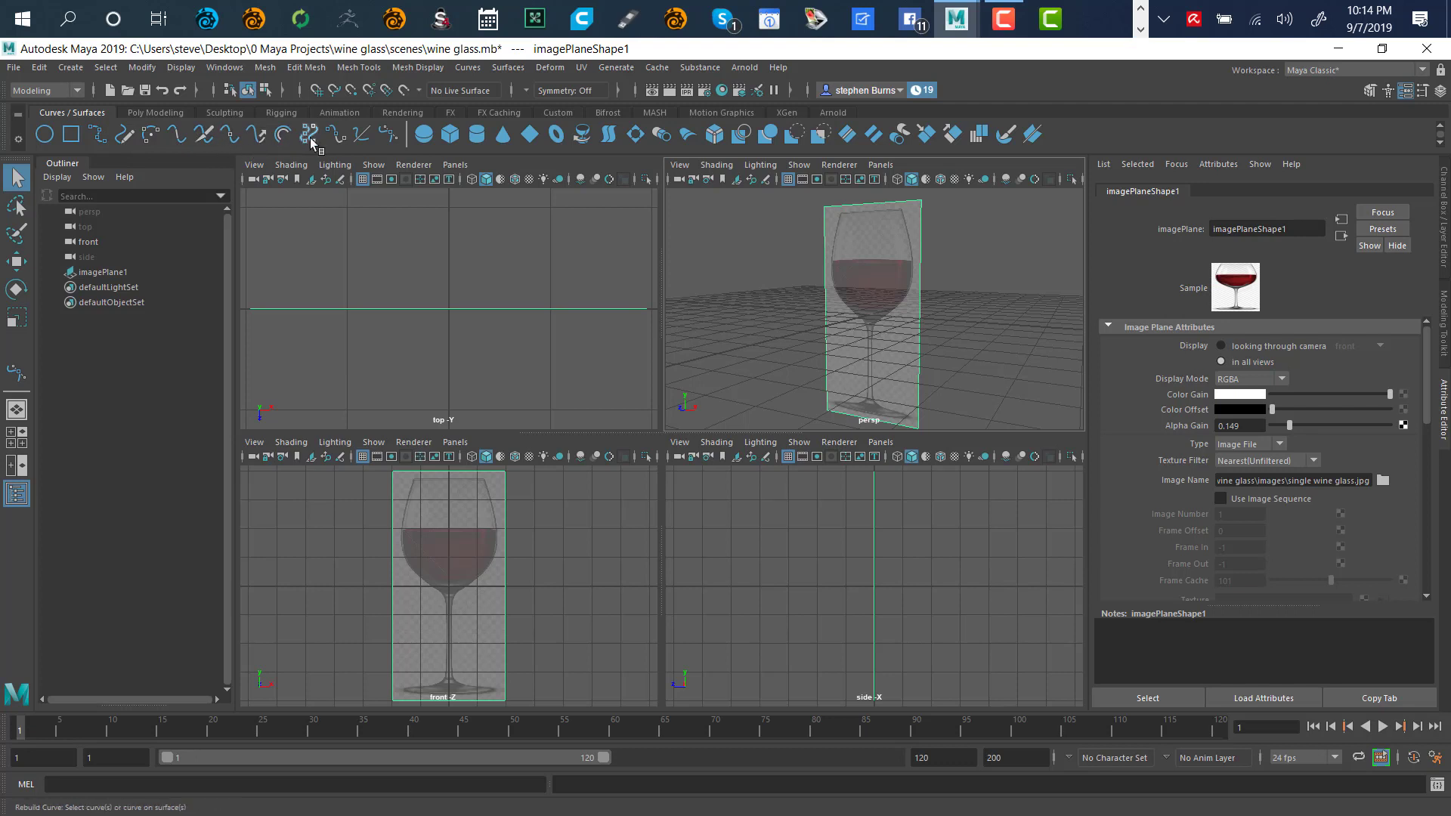
pyautogui.click(388, 143)
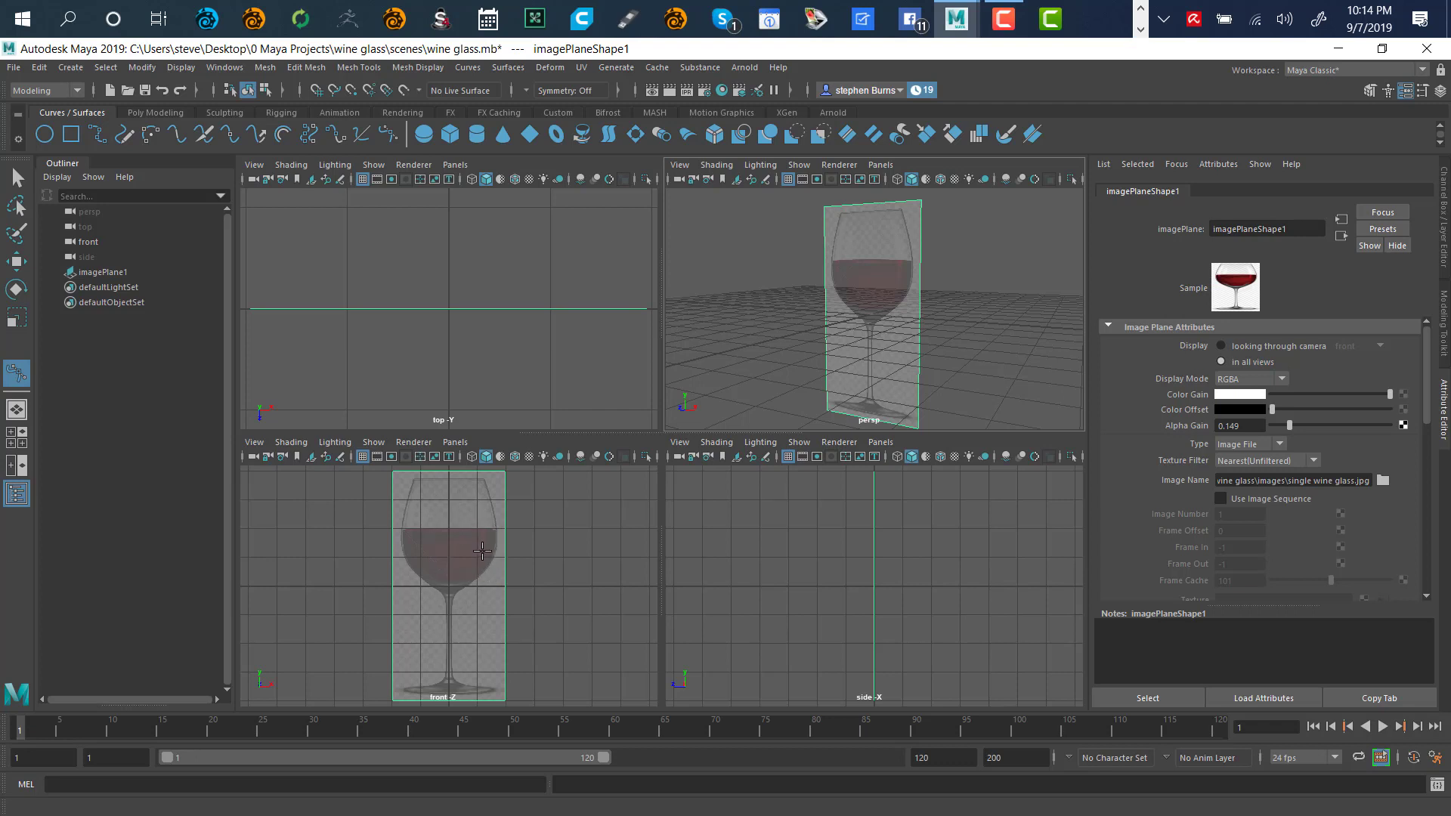
pyautogui.press('space')
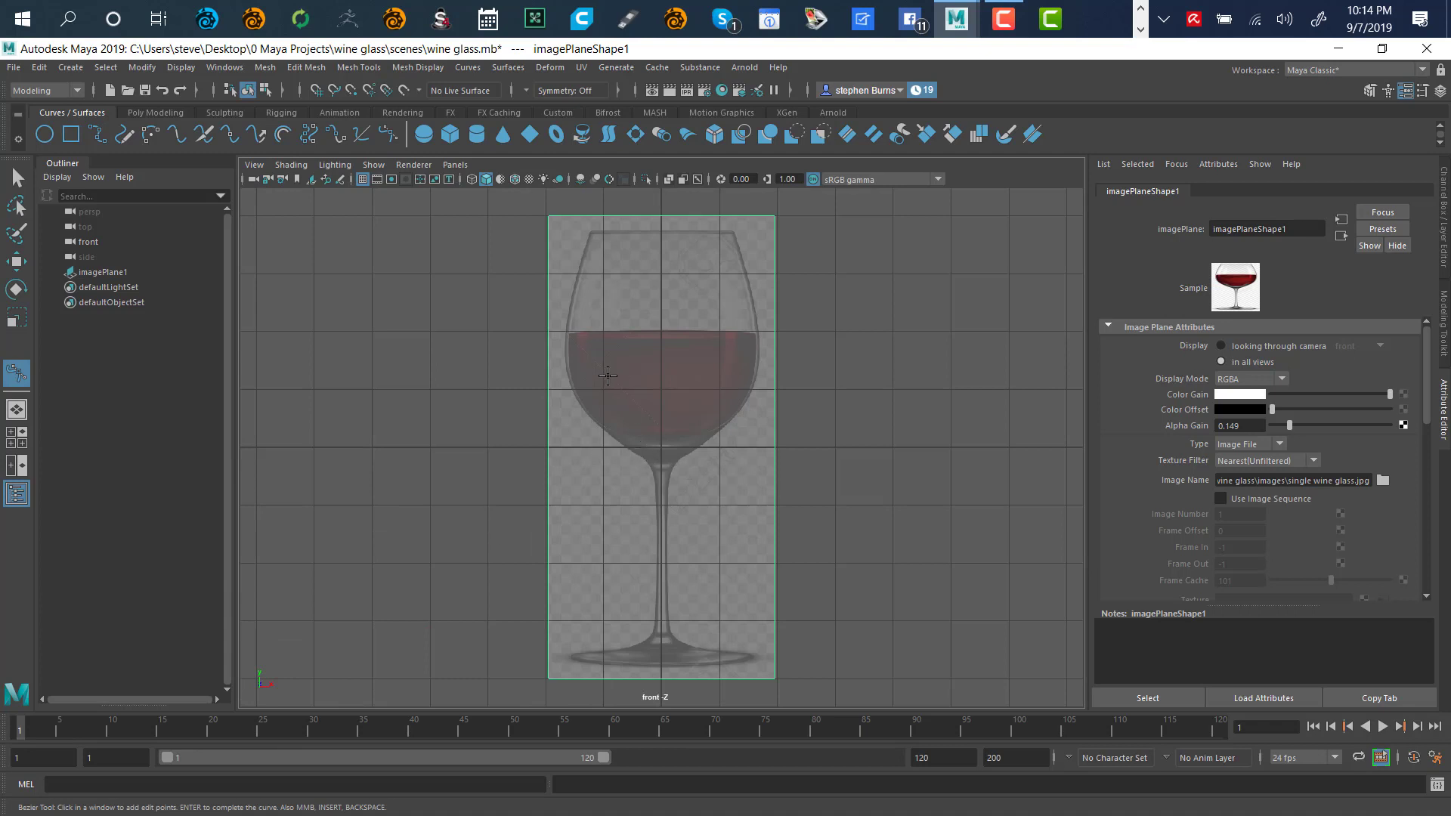
pyautogui.keyDown('alt'); pyautogui.moveTo(655, 405); pyautogui.dragTo(677, 625, button='right'); pyautogui.keyUp('alt')
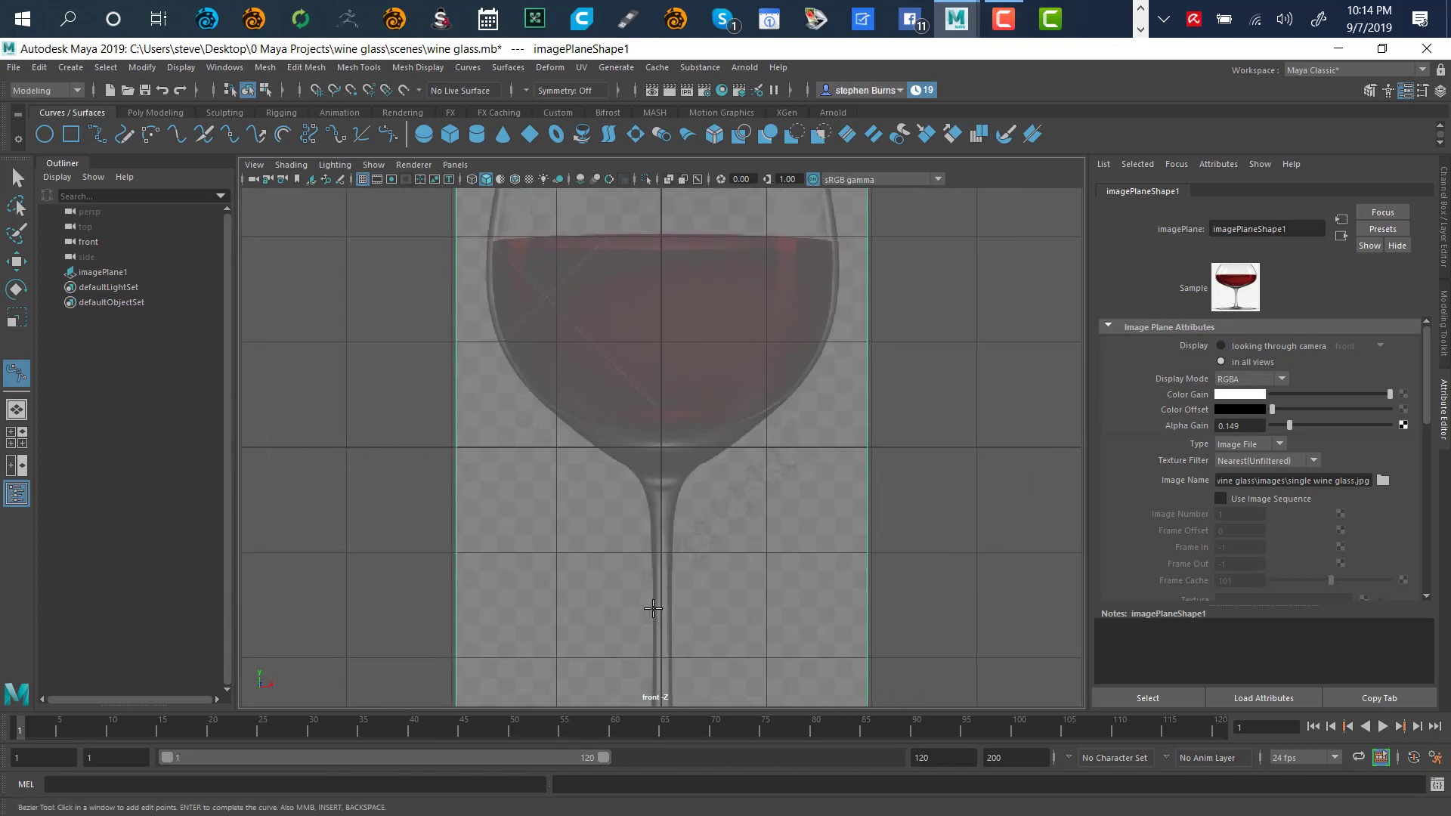
pyautogui.keyDown('alt'); pyautogui.moveTo(660, 655); pyautogui.dragTo(676, 563, button='middle'); pyautogui.keyUp('alt')
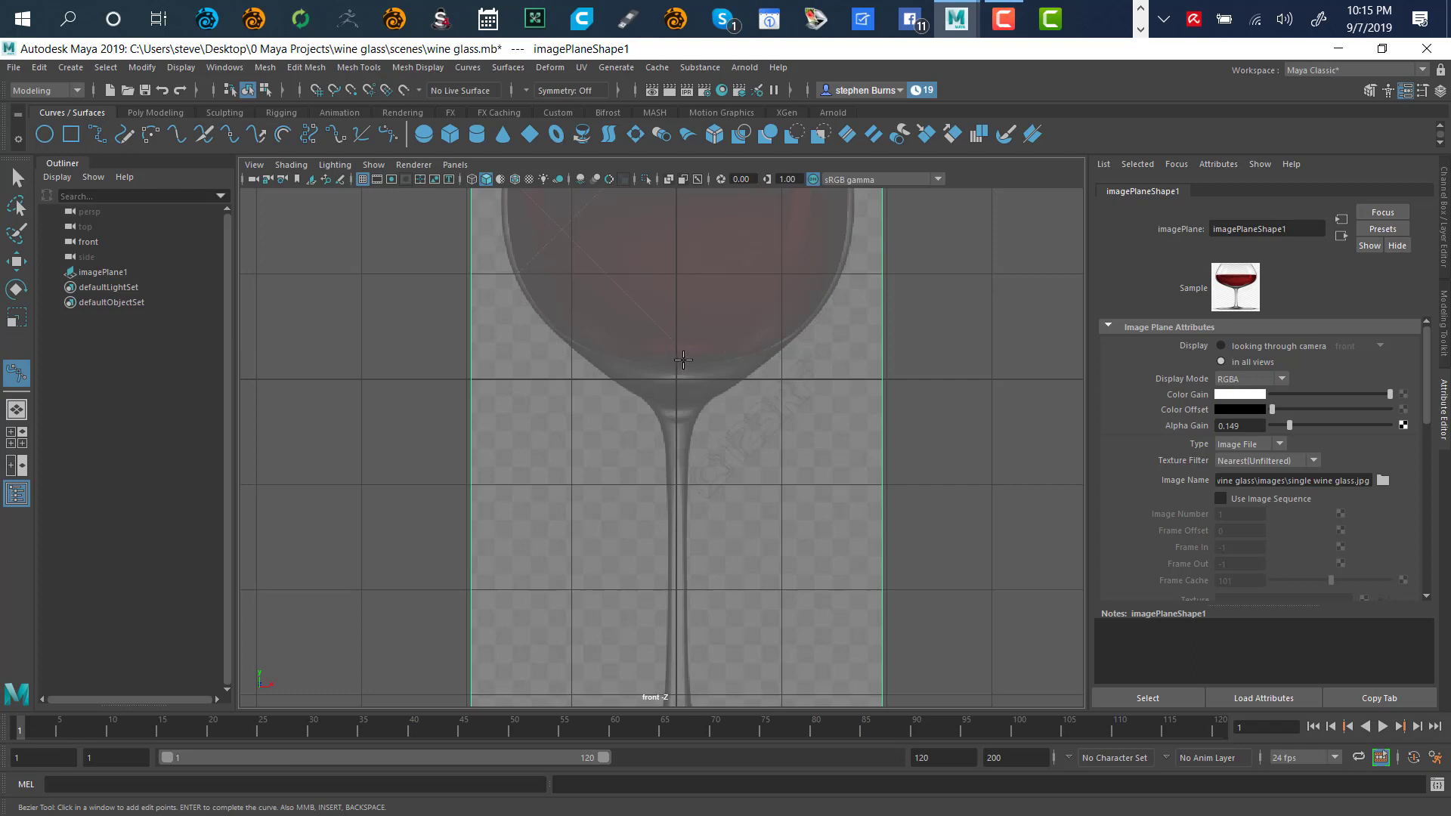
pyautogui.click(675, 365)
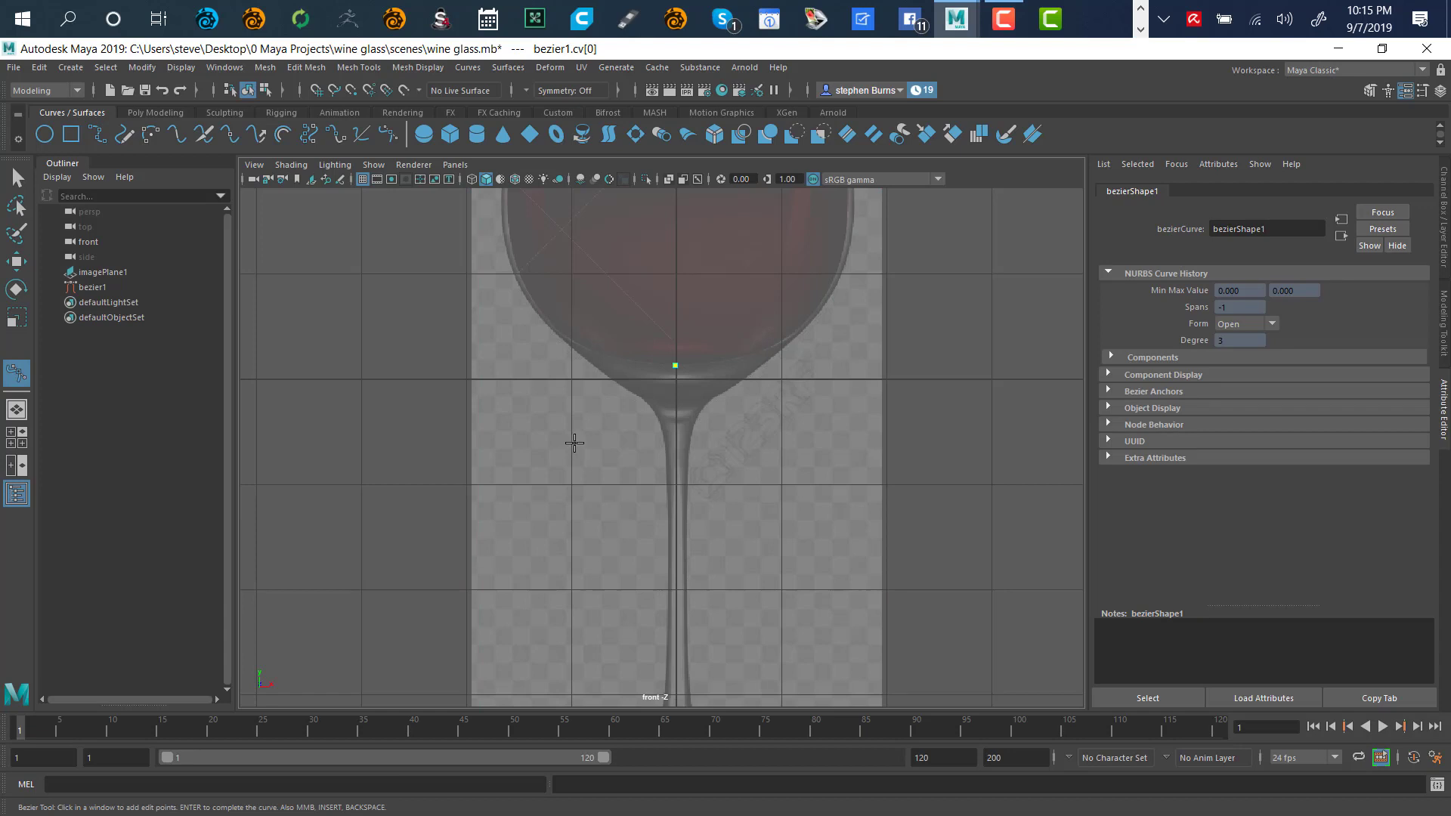
# Extend the Bezier curve with a smooth anchor on the bowl's lower left inner wall and another just above the wine line.
pyautogui.keyDown('alt'); pyautogui.moveTo(584, 302); pyautogui.dragTo(665, 453, button='middle'); pyautogui.keyUp('alt')
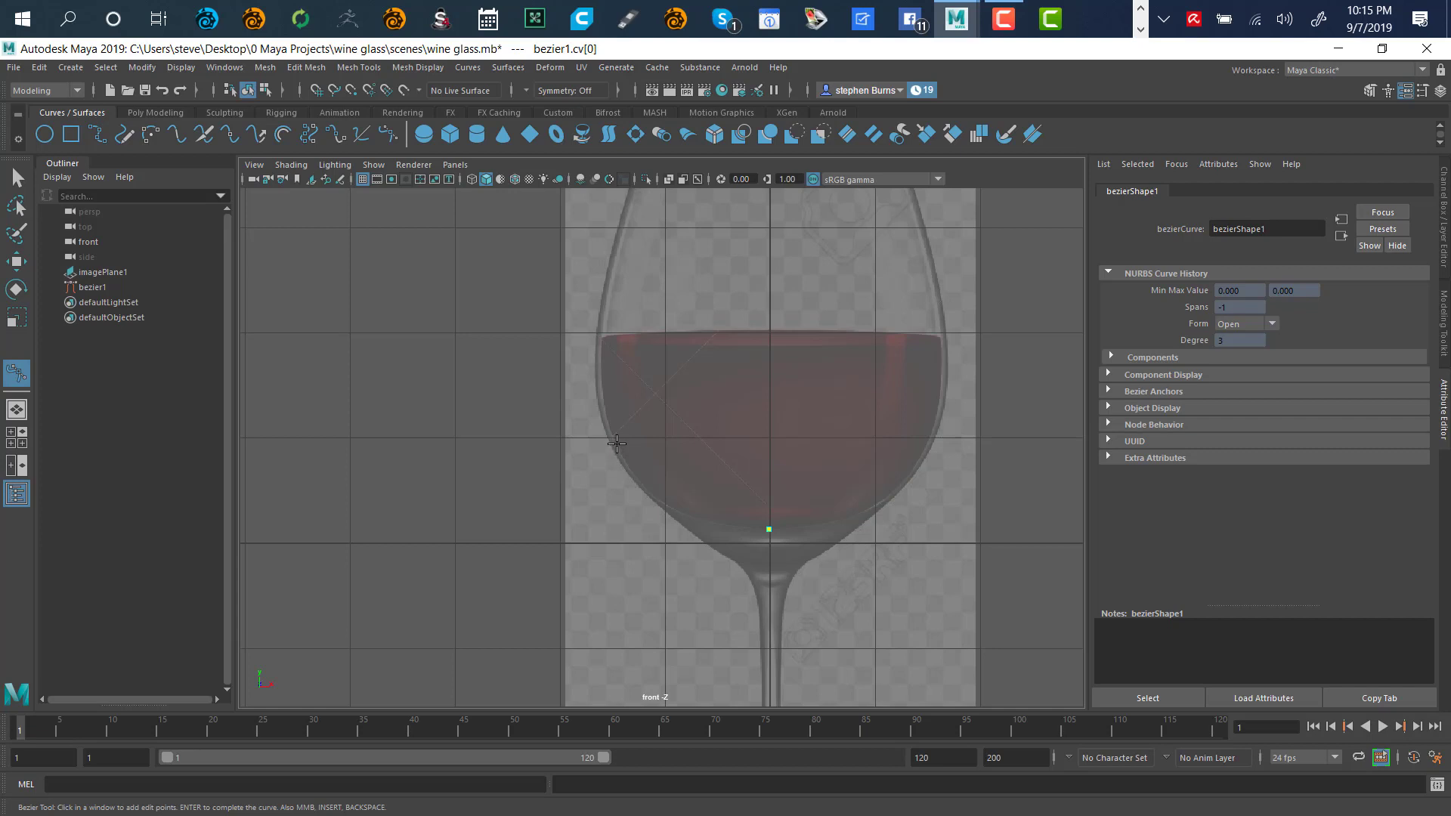
pyautogui.moveTo(617, 443); pyautogui.dragTo(596, 371)
pyautogui.keyDown('alt'); pyautogui.moveTo(625, 312); pyautogui.dragTo(614, 425, button='middle'); pyautogui.keyUp('alt')
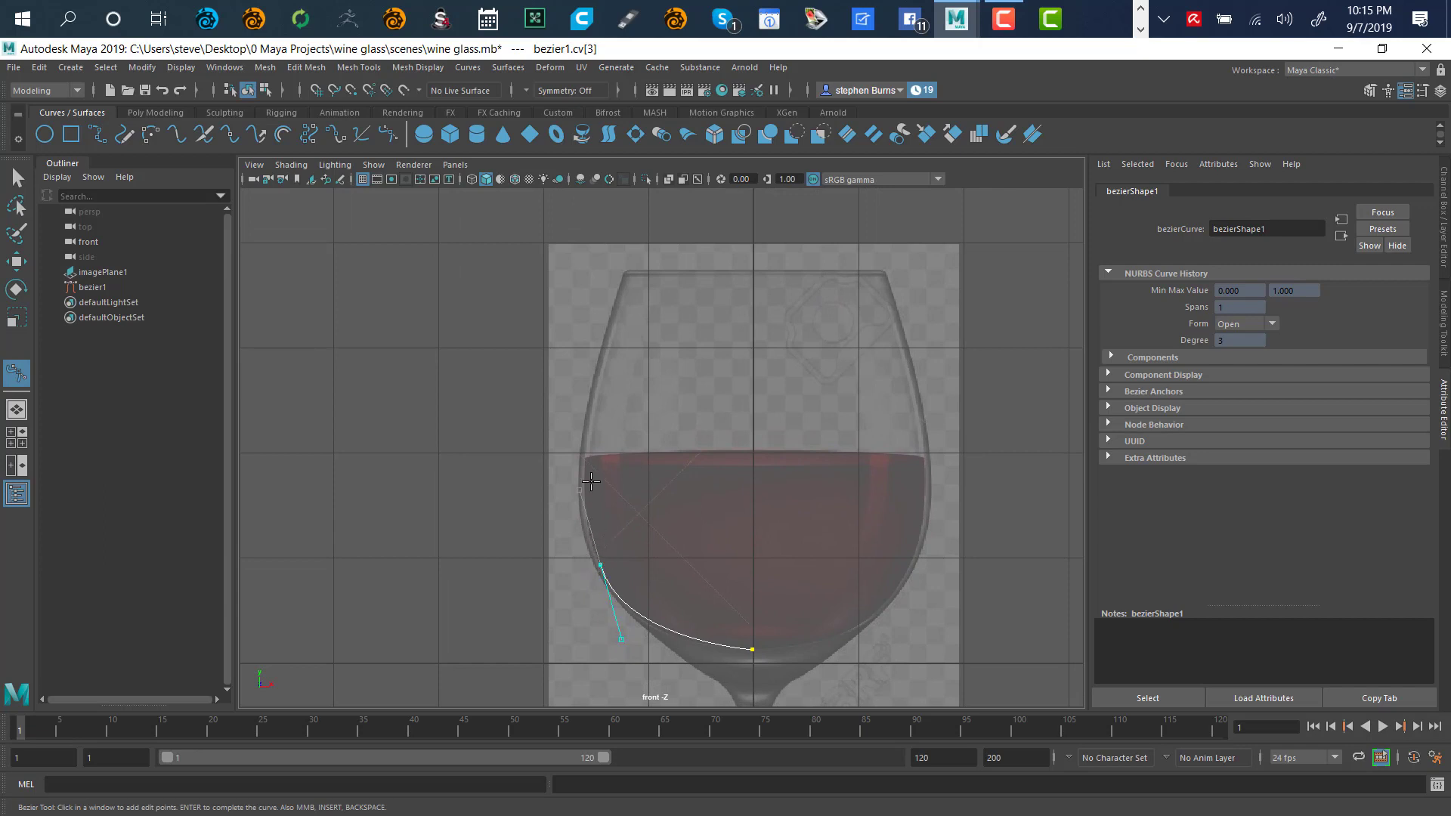
pyautogui.click(589, 428)
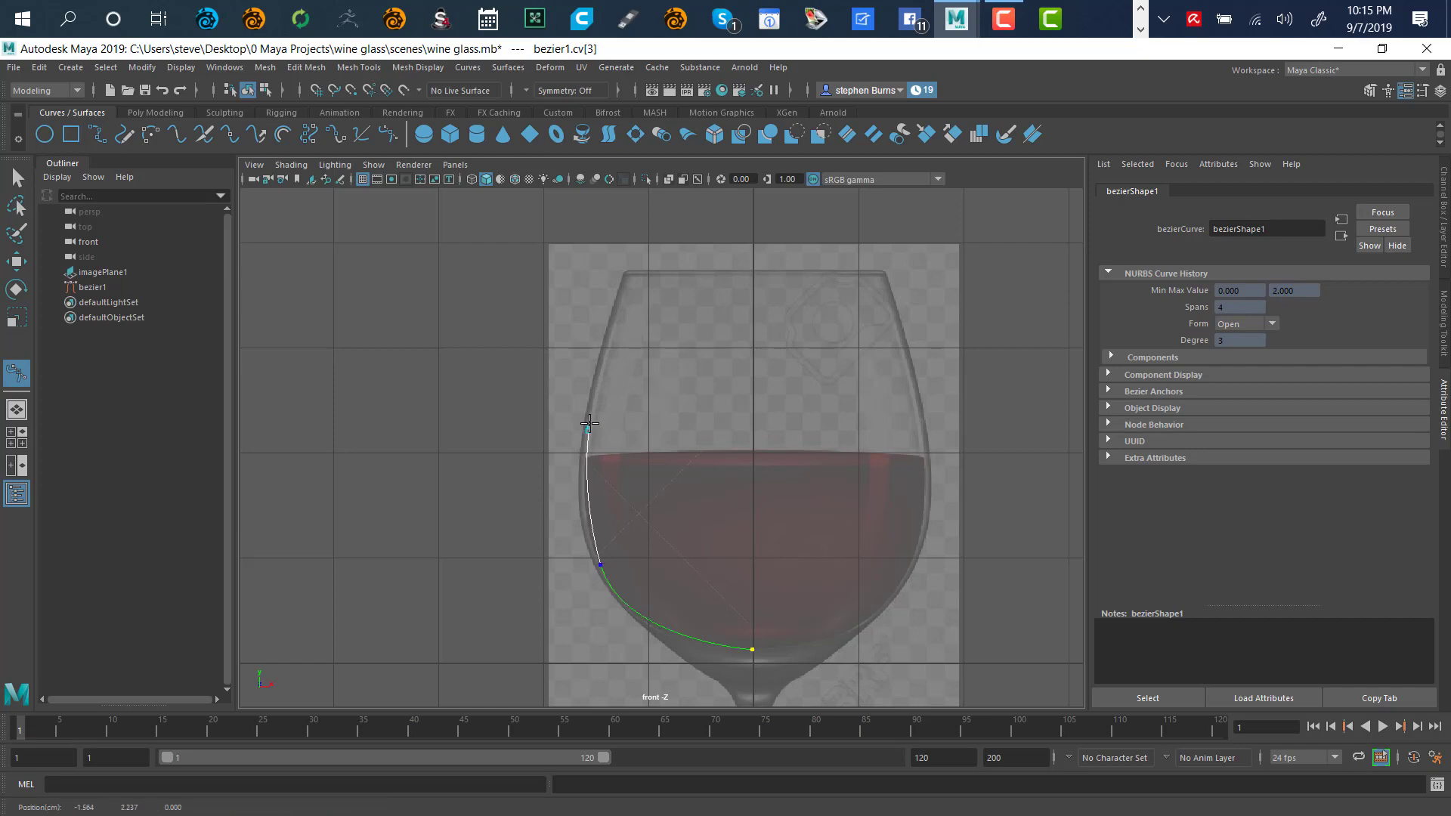
pyautogui.moveTo(591, 408)
pyautogui.mouseDown()
pyautogui.moveTo(595, 374)
pyautogui.moveTo(596, 388)
pyautogui.mouseUp()
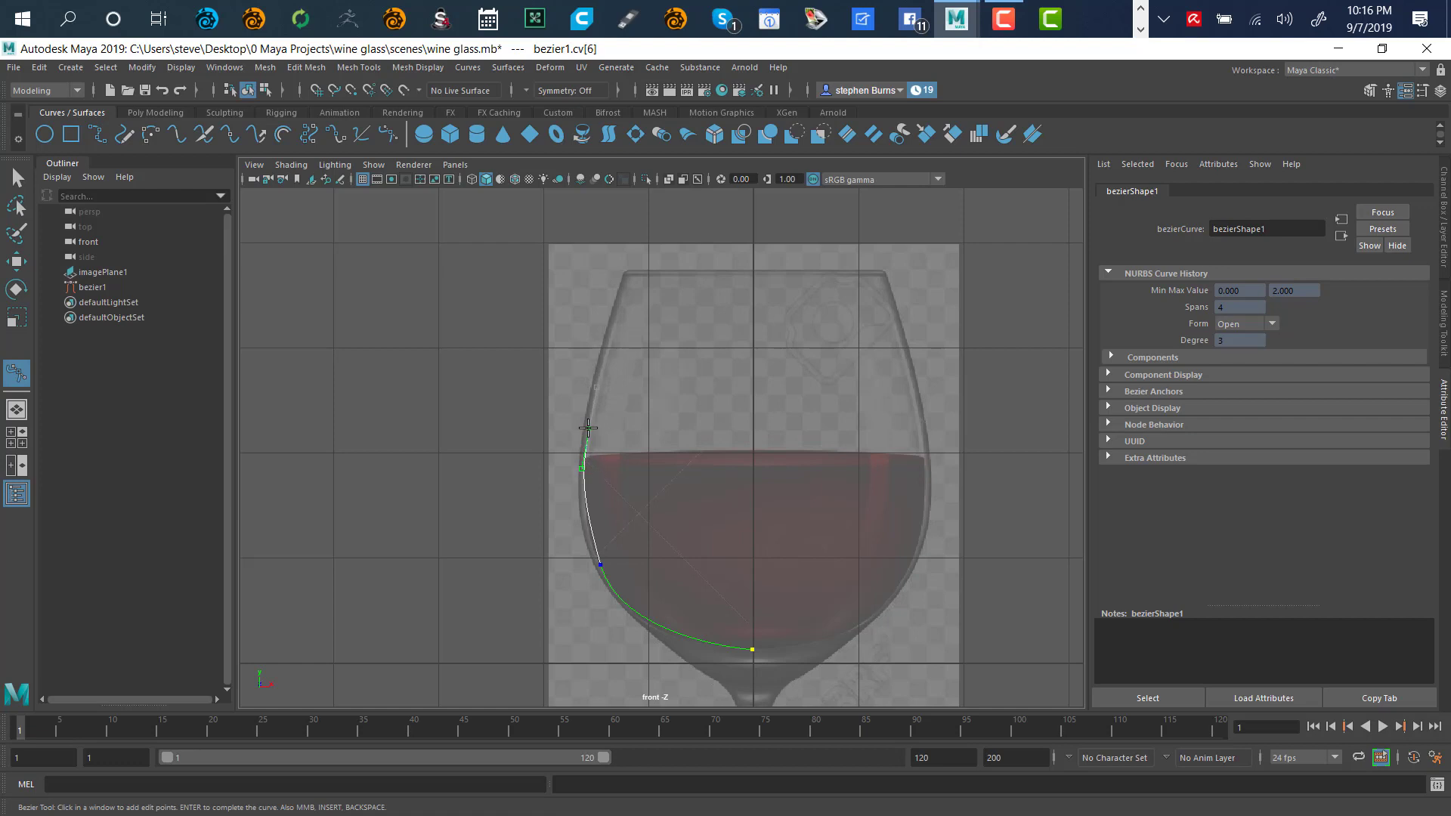
# Move the upper anchor down to the wine line and adjust its tangent handles to follow the bowl's inner wall.
pyautogui.moveTo(589, 427); pyautogui.dragTo(592, 474)
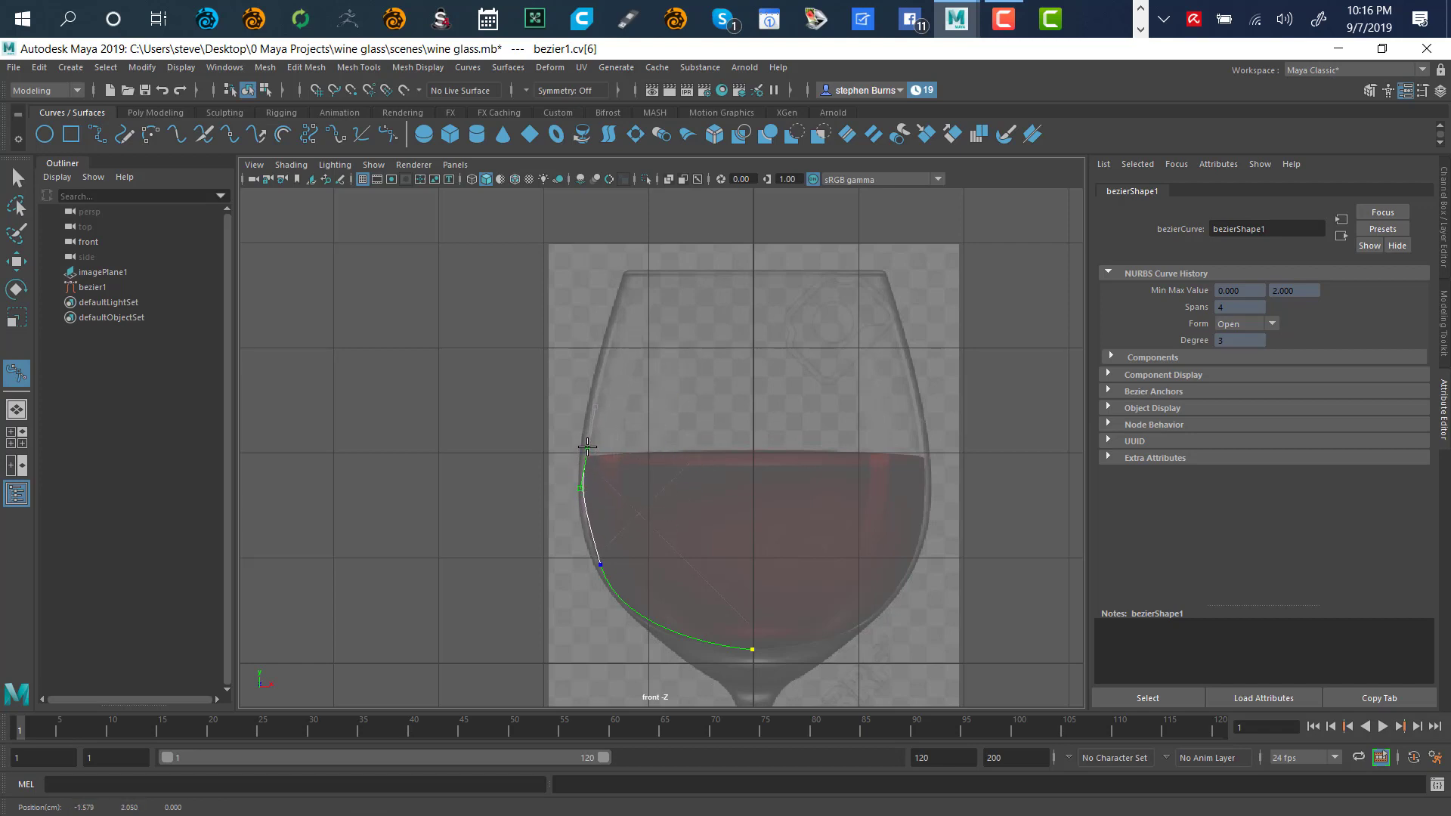
pyautogui.moveTo(588, 446); pyautogui.dragTo(576, 482)
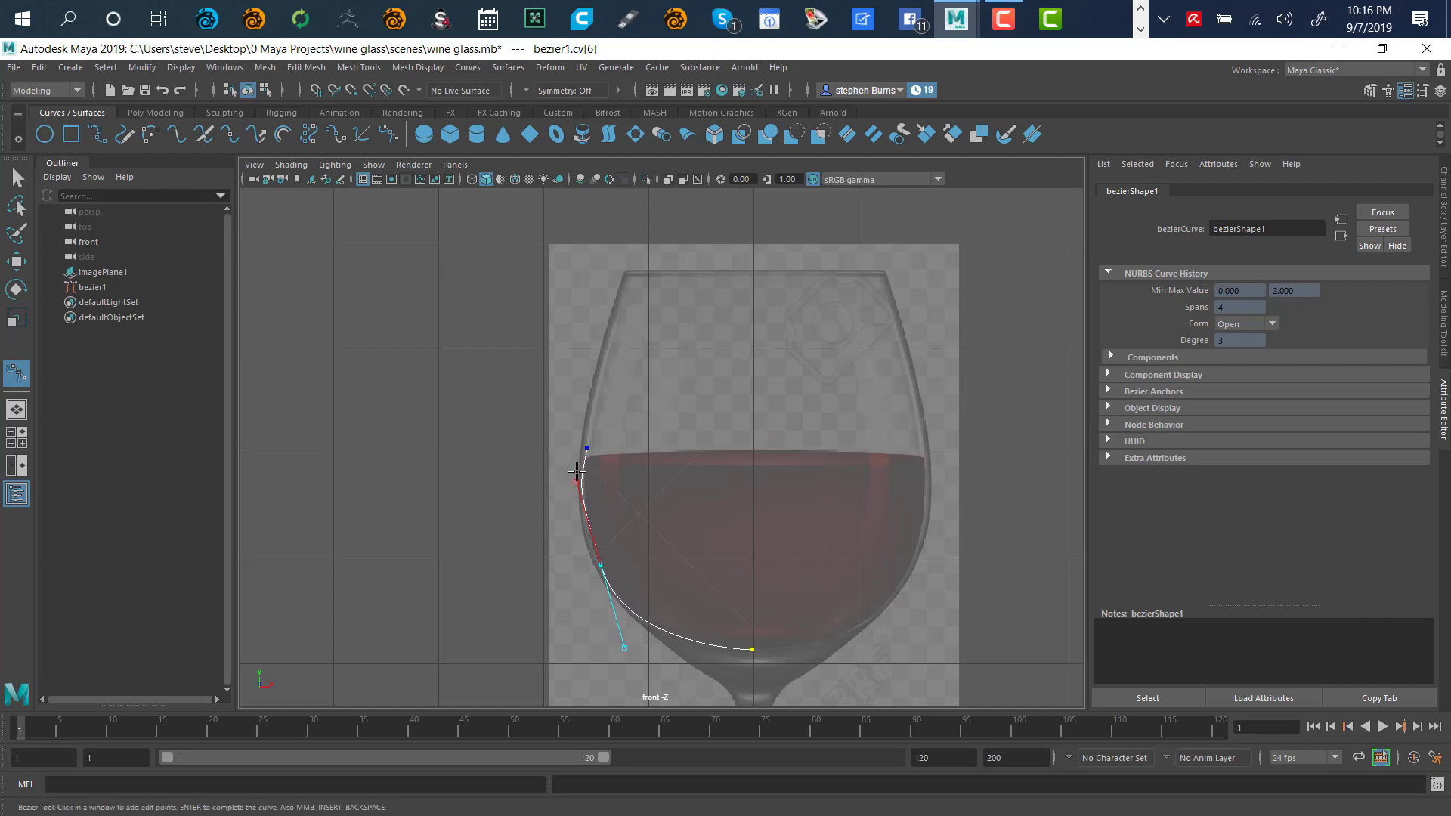
pyautogui.click(586, 449)
pyautogui.click(586, 449)
pyautogui.moveTo(577, 491); pyautogui.dragTo(577, 515)
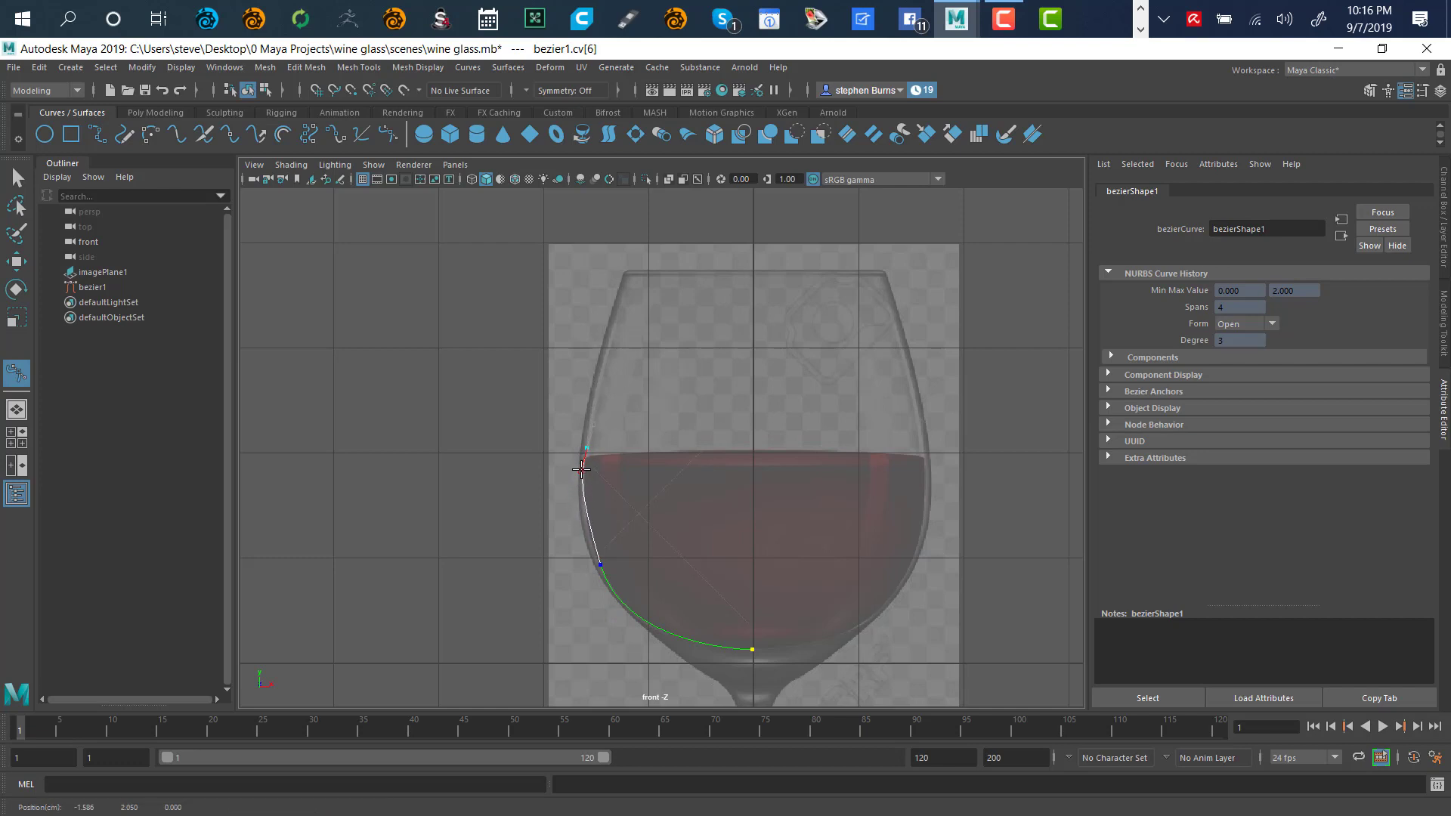
pyautogui.moveTo(583, 470); pyautogui.dragTo(582, 471)
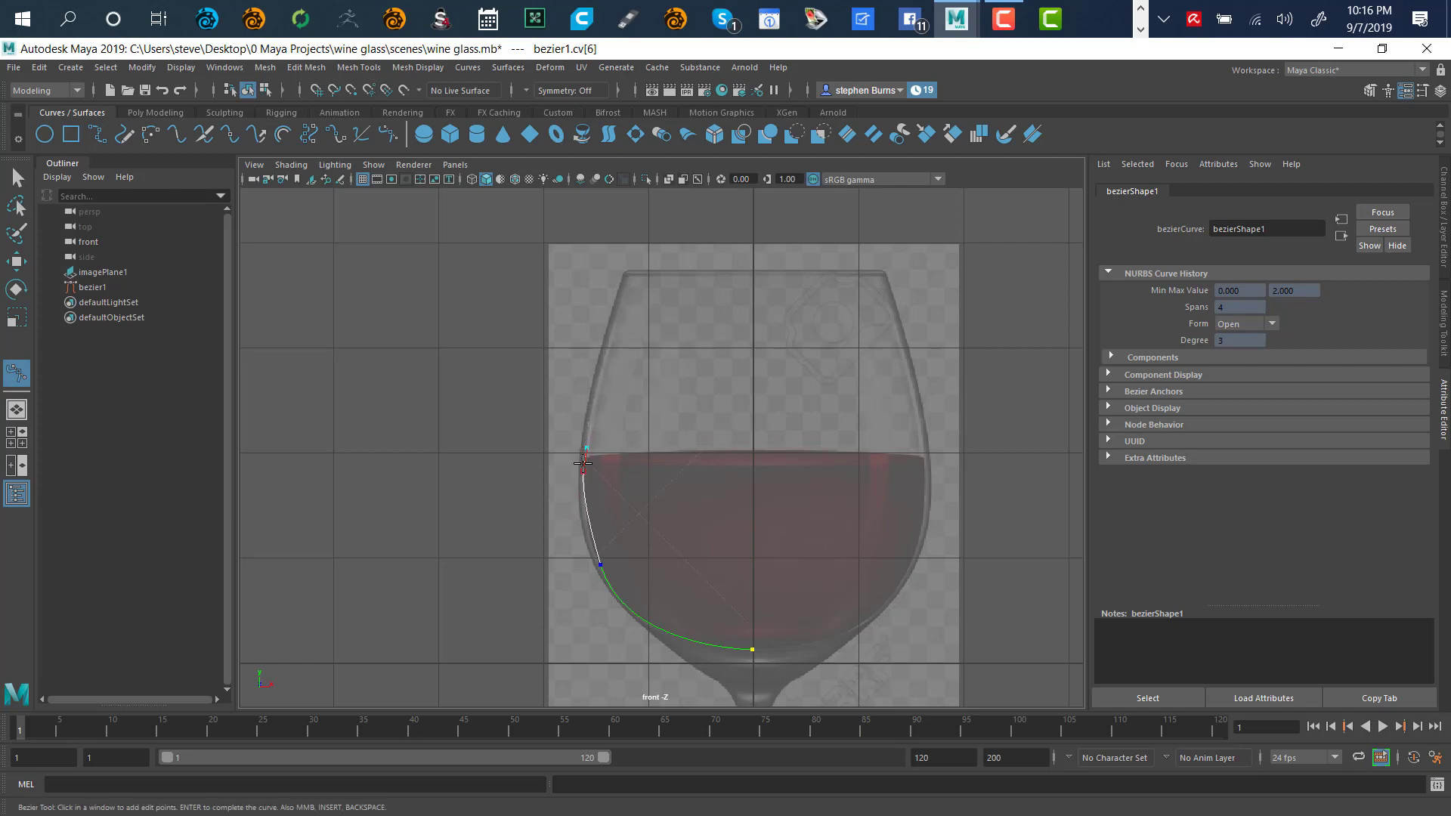
# Continue the curve up the inner wall to the left rim and round the lip with anchors at its inner edge, top and outer edge.
pyautogui.click(626, 281)
pyautogui.scroll(5, 596, 469)
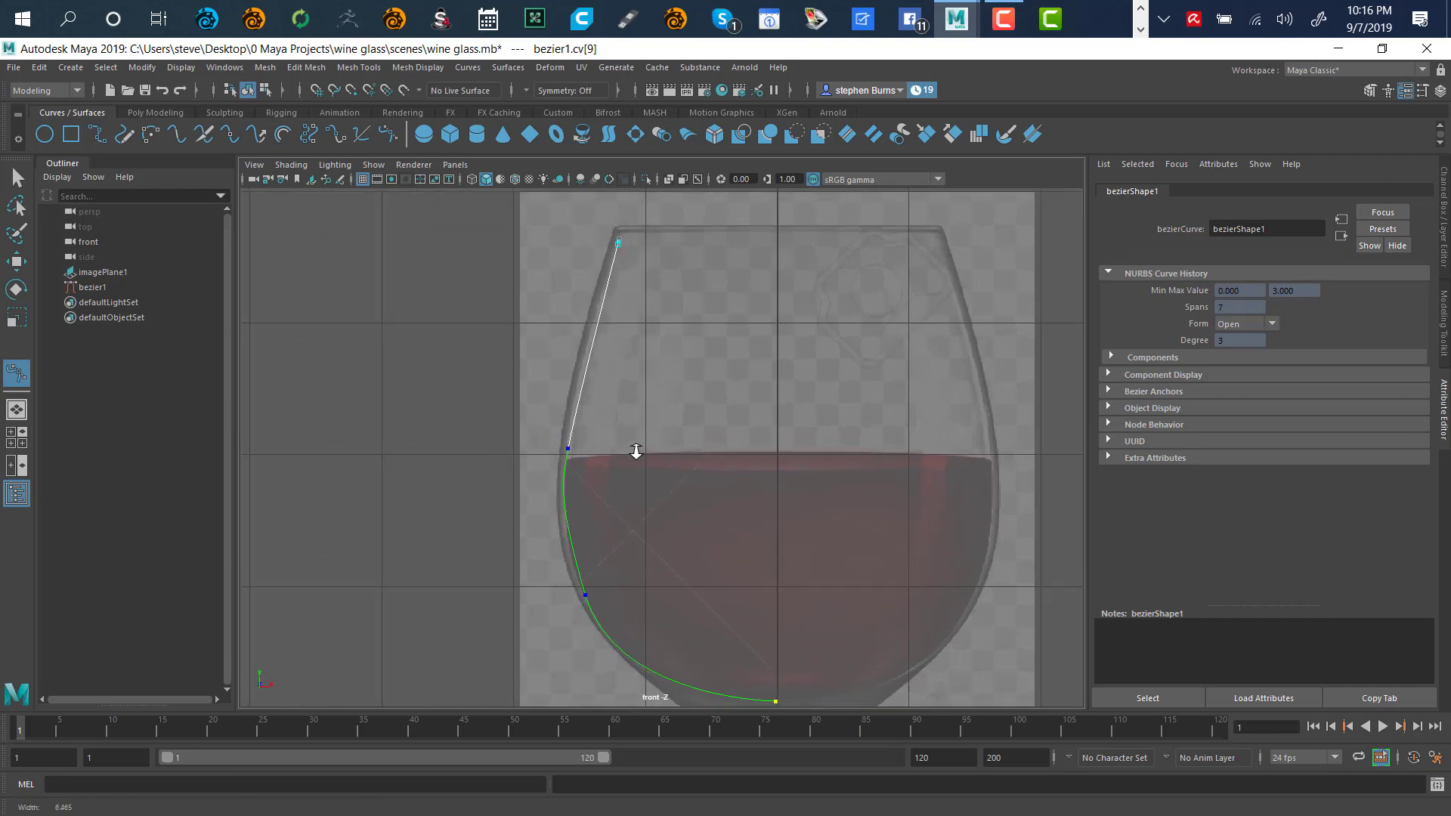
pyautogui.keyDown('alt'); pyautogui.moveTo(638, 336); pyautogui.dragTo(635, 461, button='right'); pyautogui.keyUp('alt')
pyautogui.keyDown('alt'); pyautogui.moveTo(628, 311); pyautogui.dragTo(735, 616, button='middle'); pyautogui.keyUp('alt')
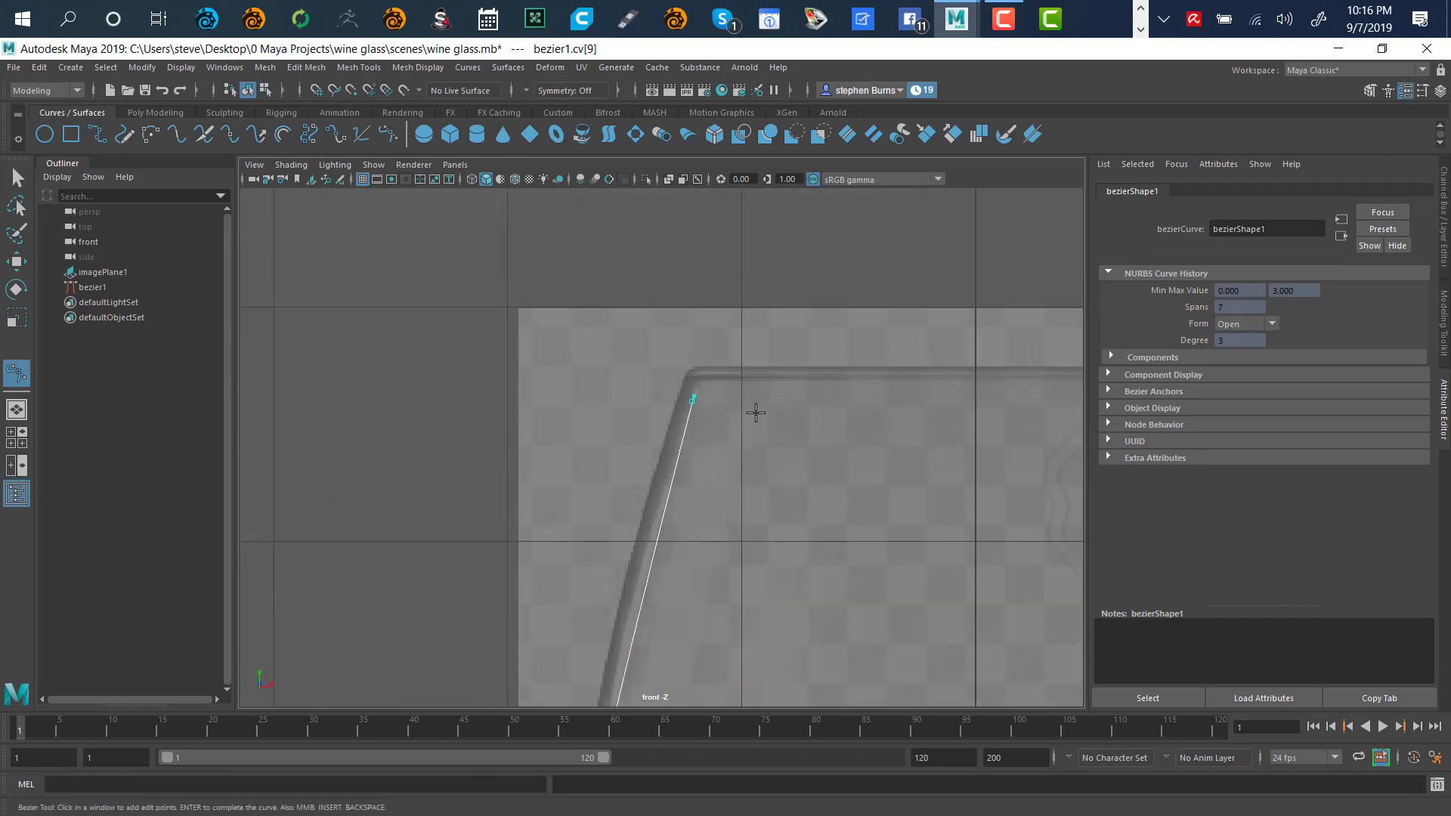
pyautogui.click(696, 372)
pyautogui.moveTo(677, 390); pyautogui.dragTo(672, 418)
# Trace the bowl's outer wall downward with smooth anchors near the wine line and on the lower left bowl.
pyautogui.keyDown('alt'); pyautogui.moveTo(668, 452); pyautogui.dragTo(688, 274, button='middle'); pyautogui.keyUp('alt')
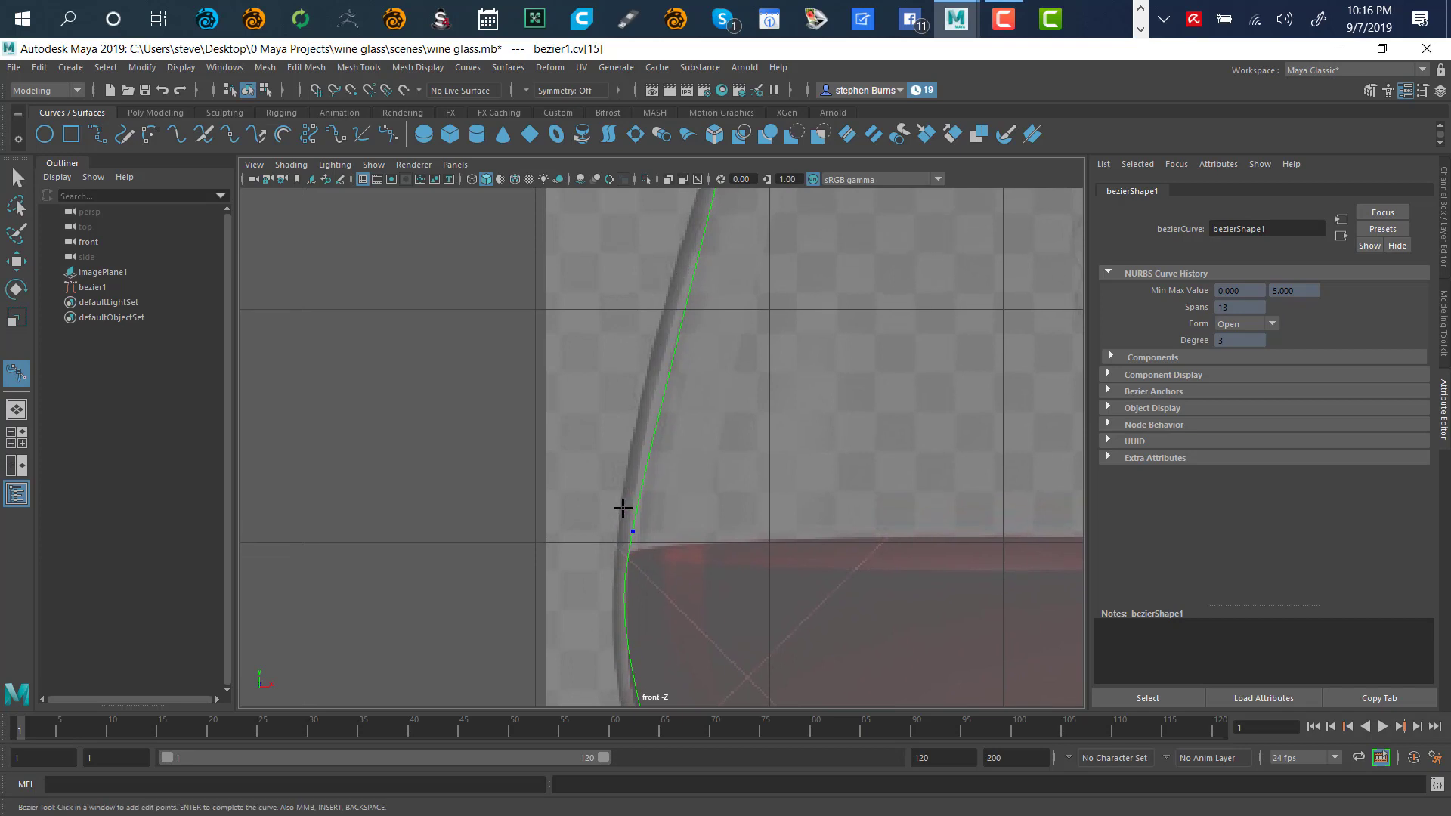
pyautogui.moveTo(620, 514); pyautogui.dragTo(658, 306)
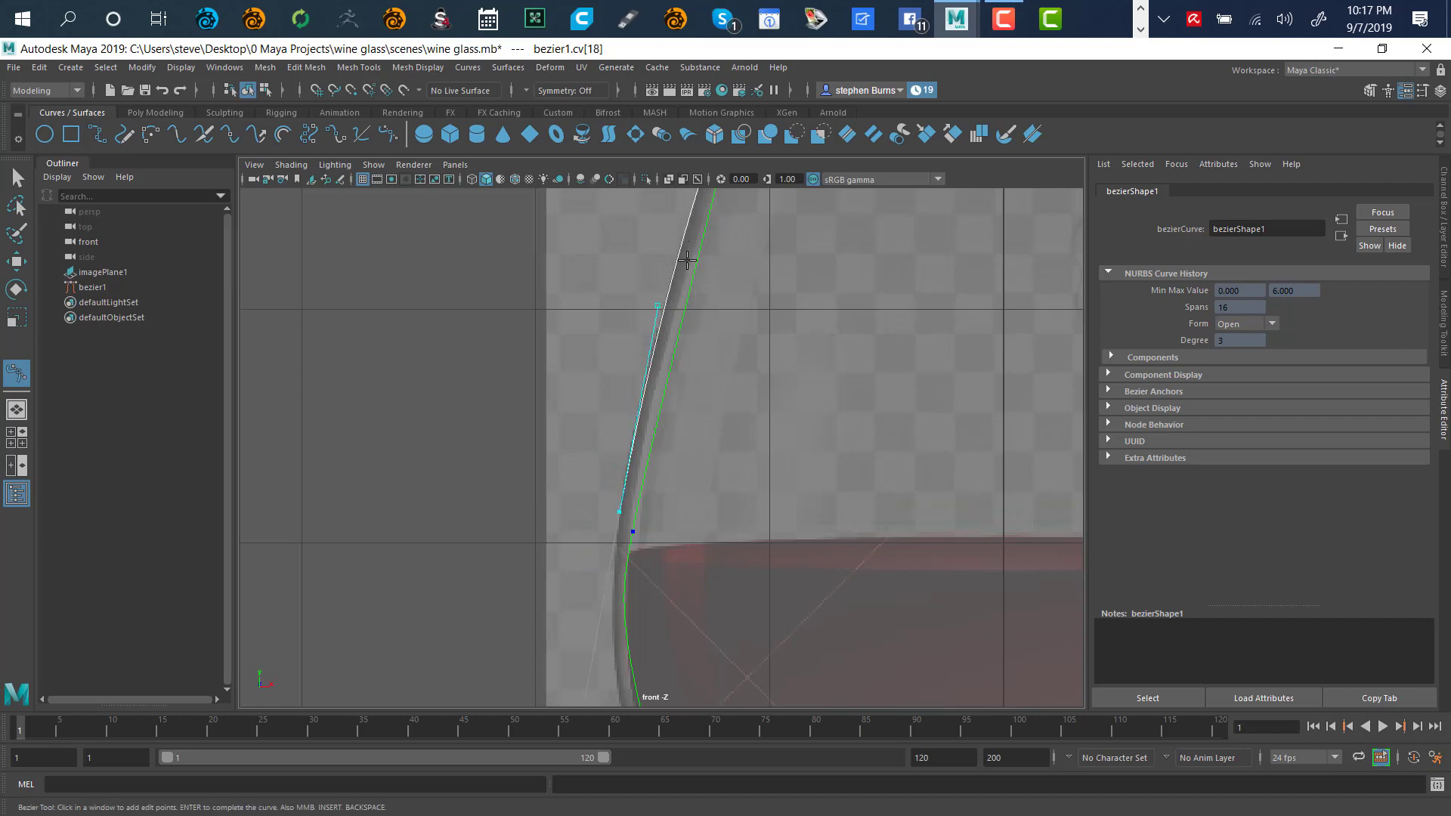
pyautogui.keyDown('alt'); pyautogui.moveTo(679, 352); pyautogui.dragTo(684, 258, button='middle'); pyautogui.keyUp('alt')
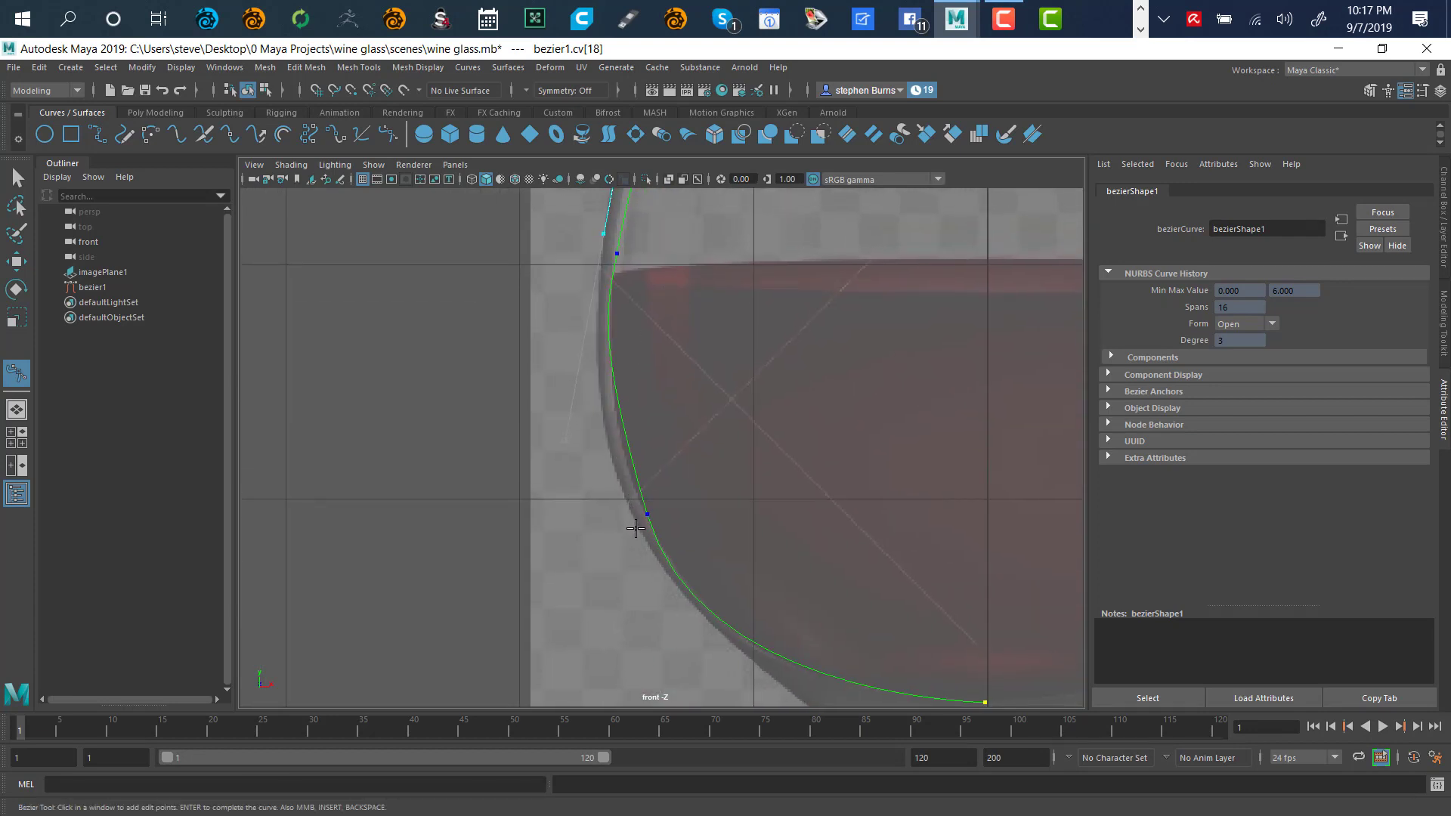
pyautogui.moveTo(636, 528)
pyautogui.keyDown('alt'); pyautogui.mouseDown(button='middle')
pyautogui.moveTo(638, 382)
pyautogui.moveTo(639, 500)
pyautogui.mouseUp(button='middle'); pyautogui.keyUp('alt')
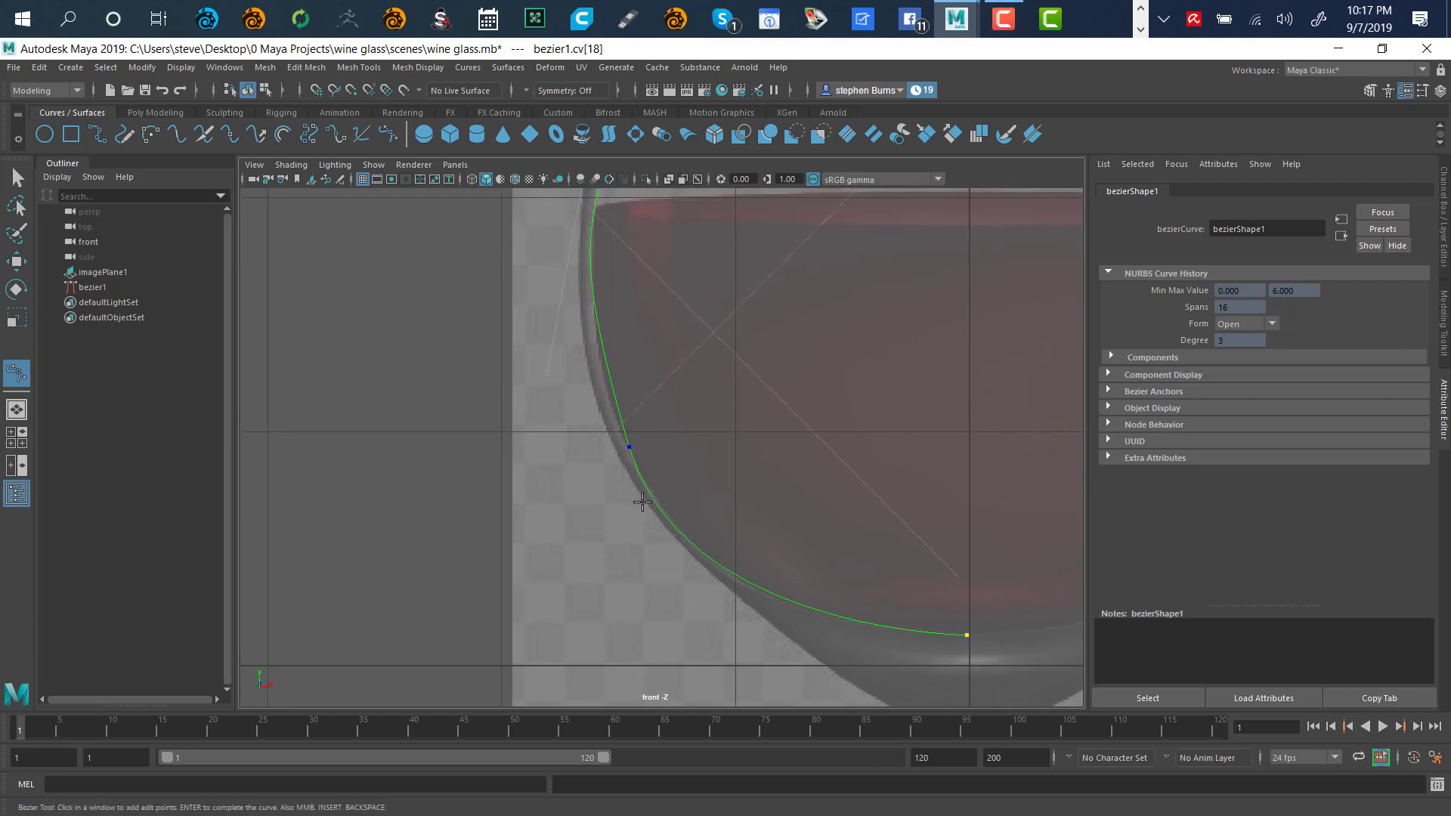
pyautogui.moveTo(644, 503)
pyautogui.mouseDown()
pyautogui.moveTo(675, 546)
pyautogui.moveTo(657, 519)
pyautogui.mouseUp()
pyautogui.click(646, 505)
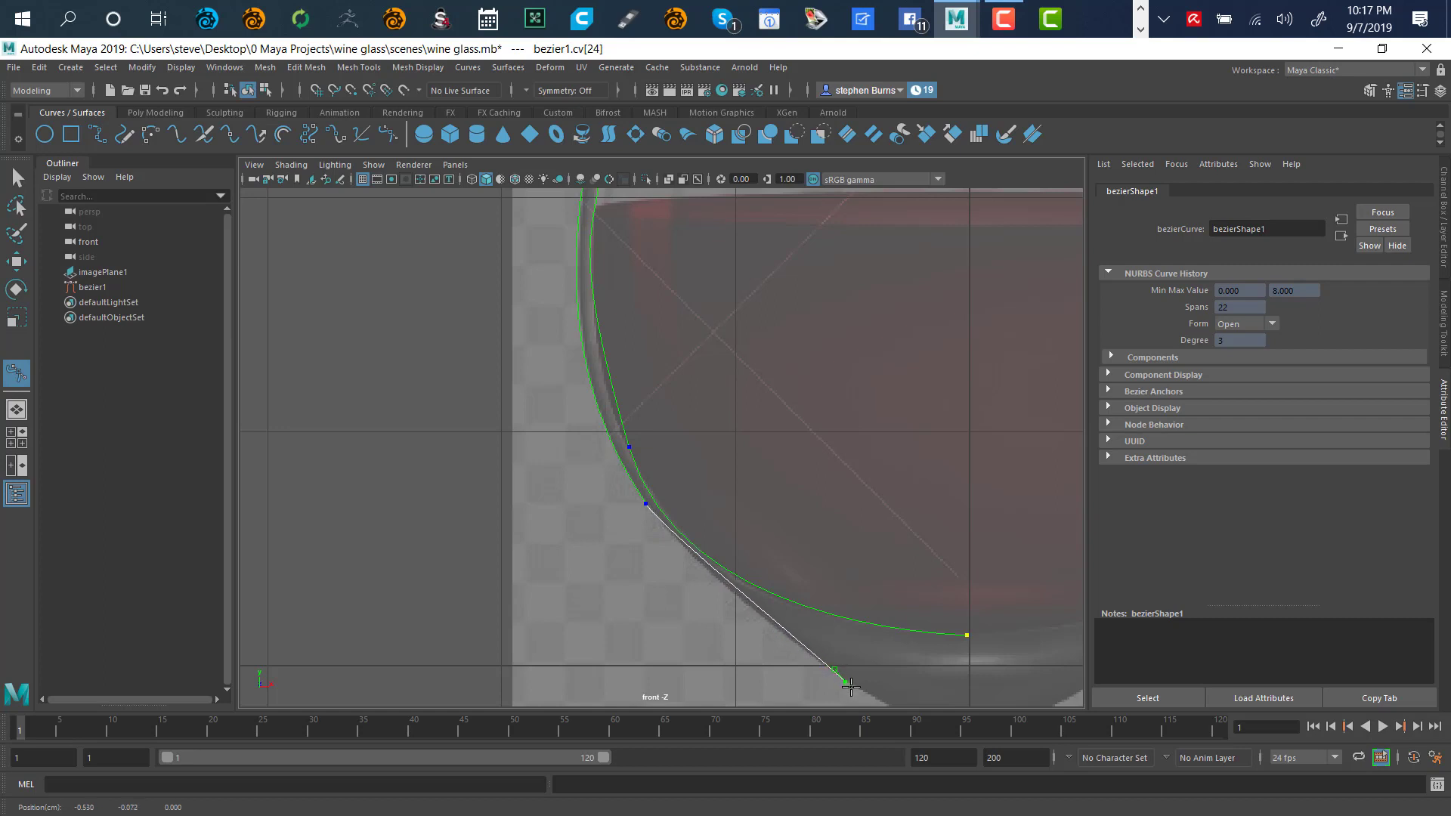
# Add anchors where the bowl narrows into the stem and on the upper stem's left edge, shaping the tangents to the outline.
pyautogui.moveTo(872, 699); pyautogui.dragTo(777, 617)
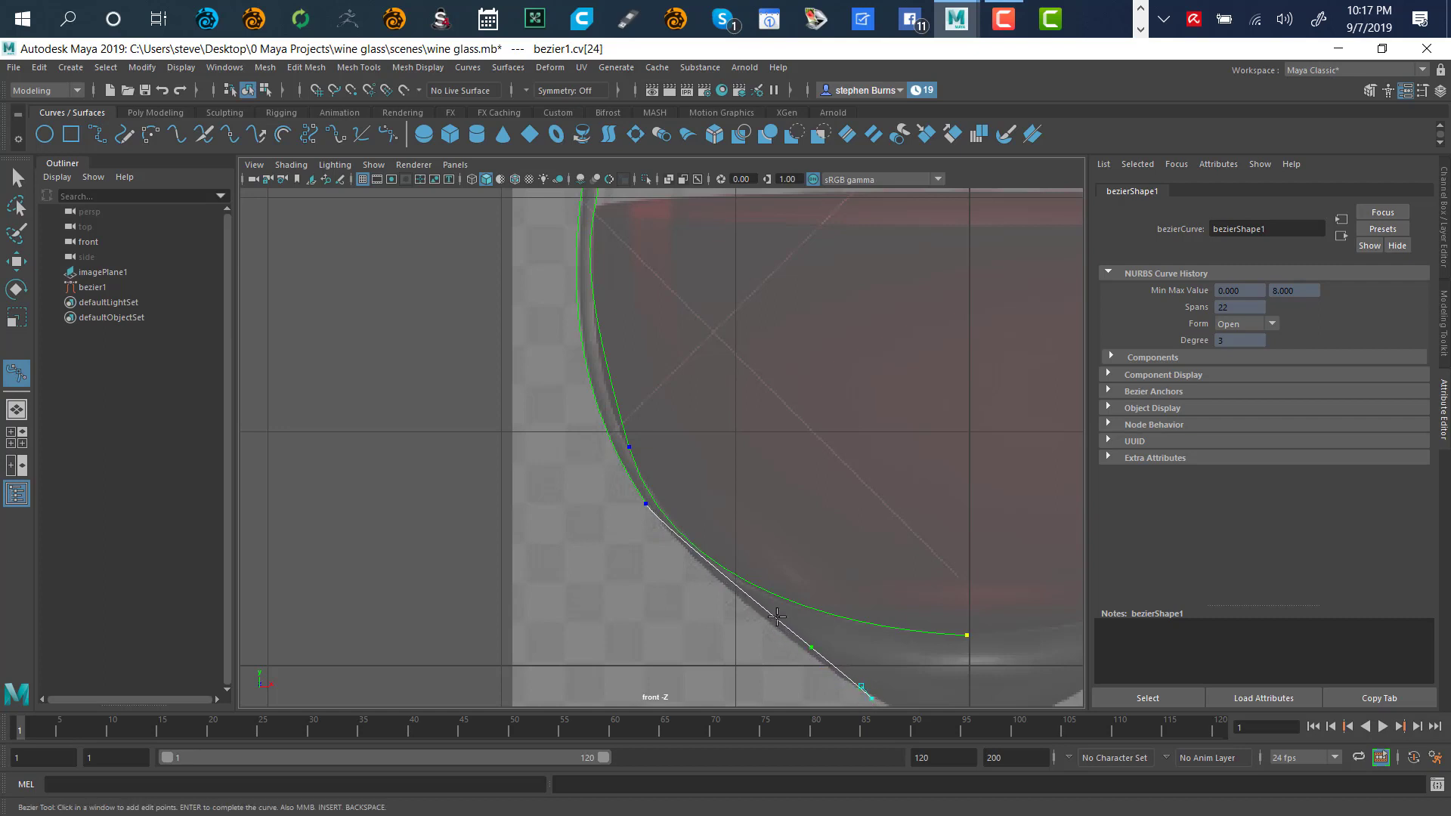
pyautogui.keyDown('alt'); pyautogui.moveTo(814, 562); pyautogui.dragTo(700, 392, button='middle'); pyautogui.keyUp('alt')
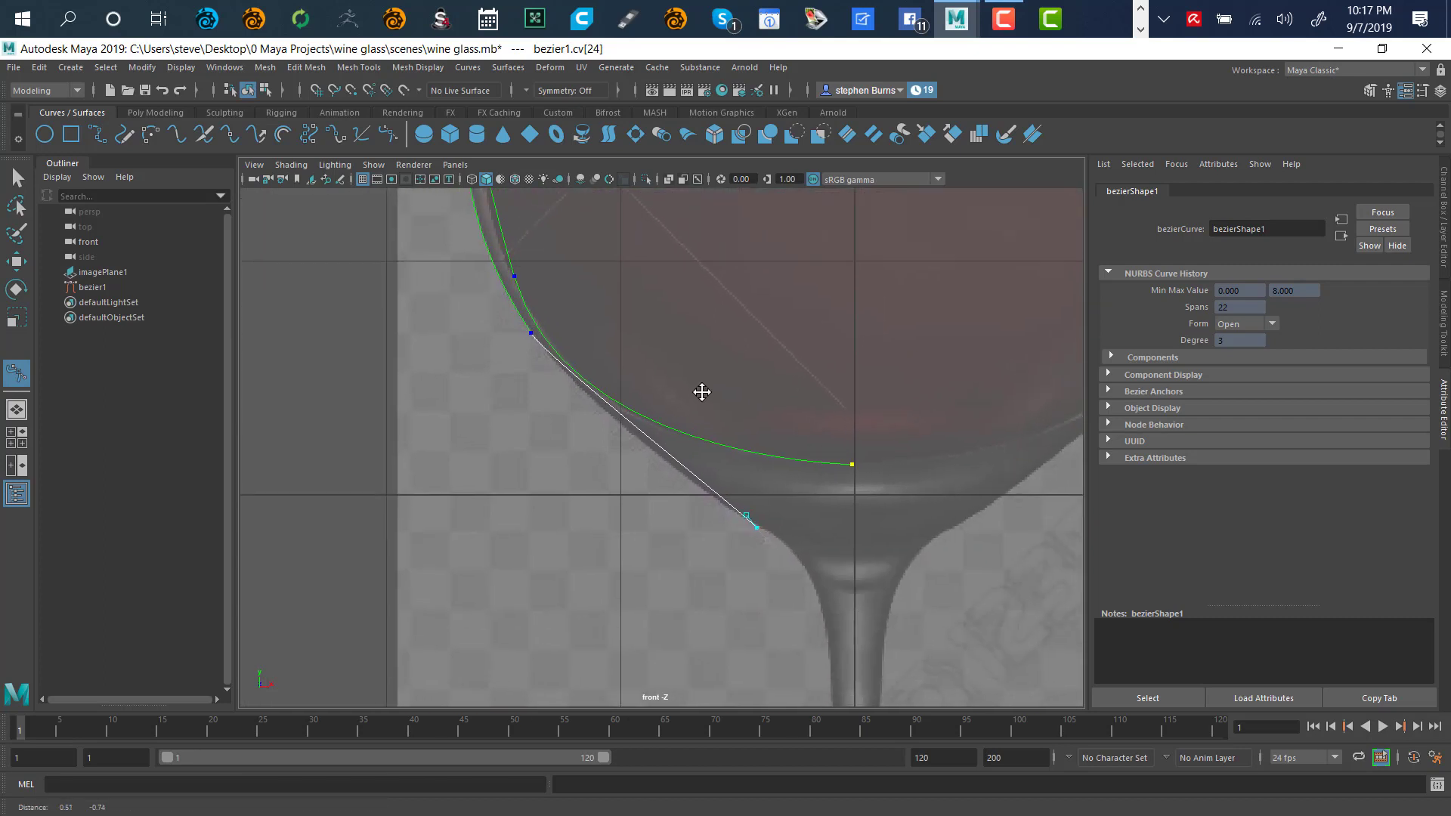
pyautogui.moveTo(747, 515); pyautogui.dragTo(665, 478)
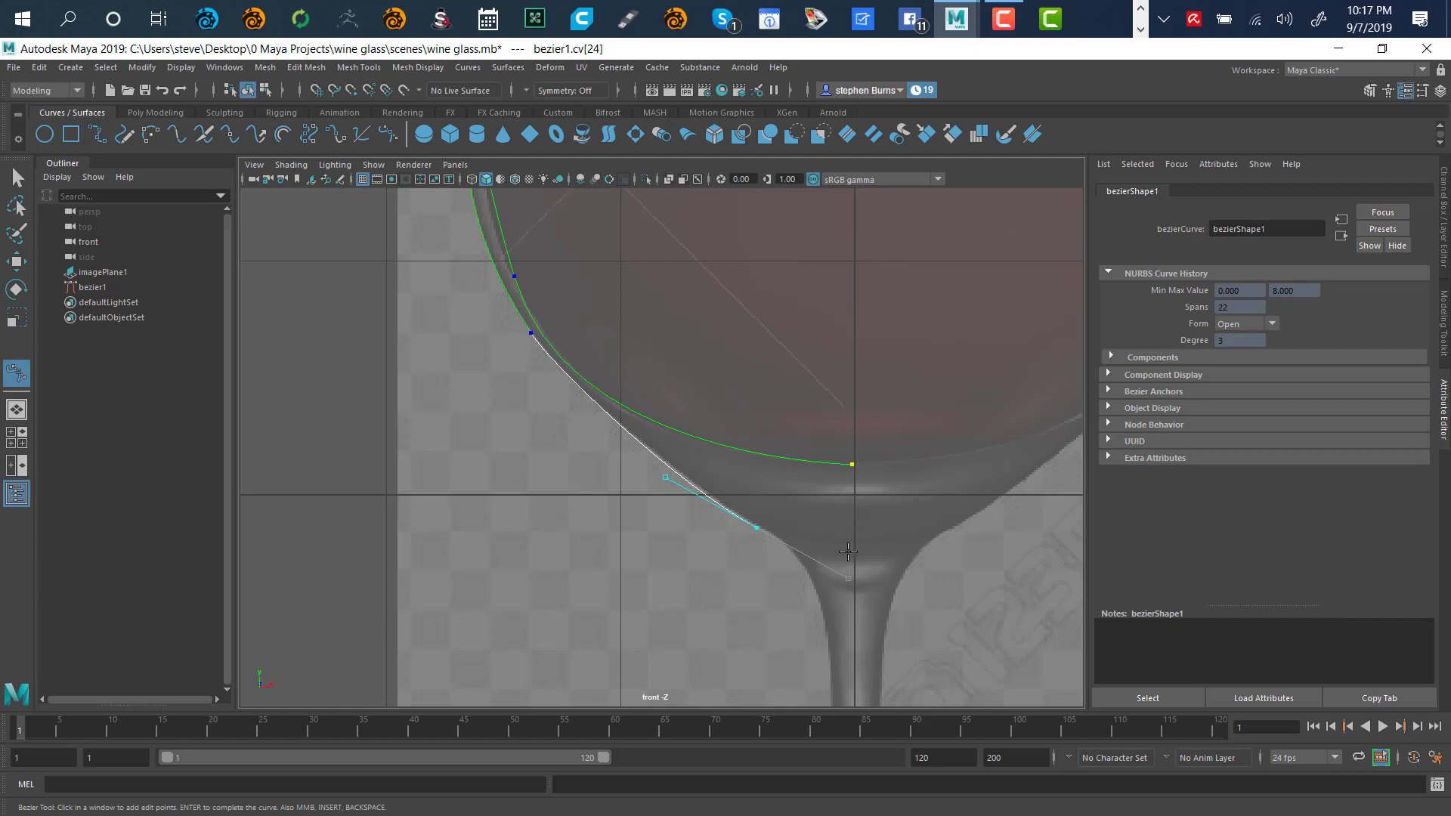
pyautogui.keyDown('alt'); pyautogui.moveTo(832, 580); pyautogui.dragTo(720, 269, button='middle'); pyautogui.keyUp('alt')
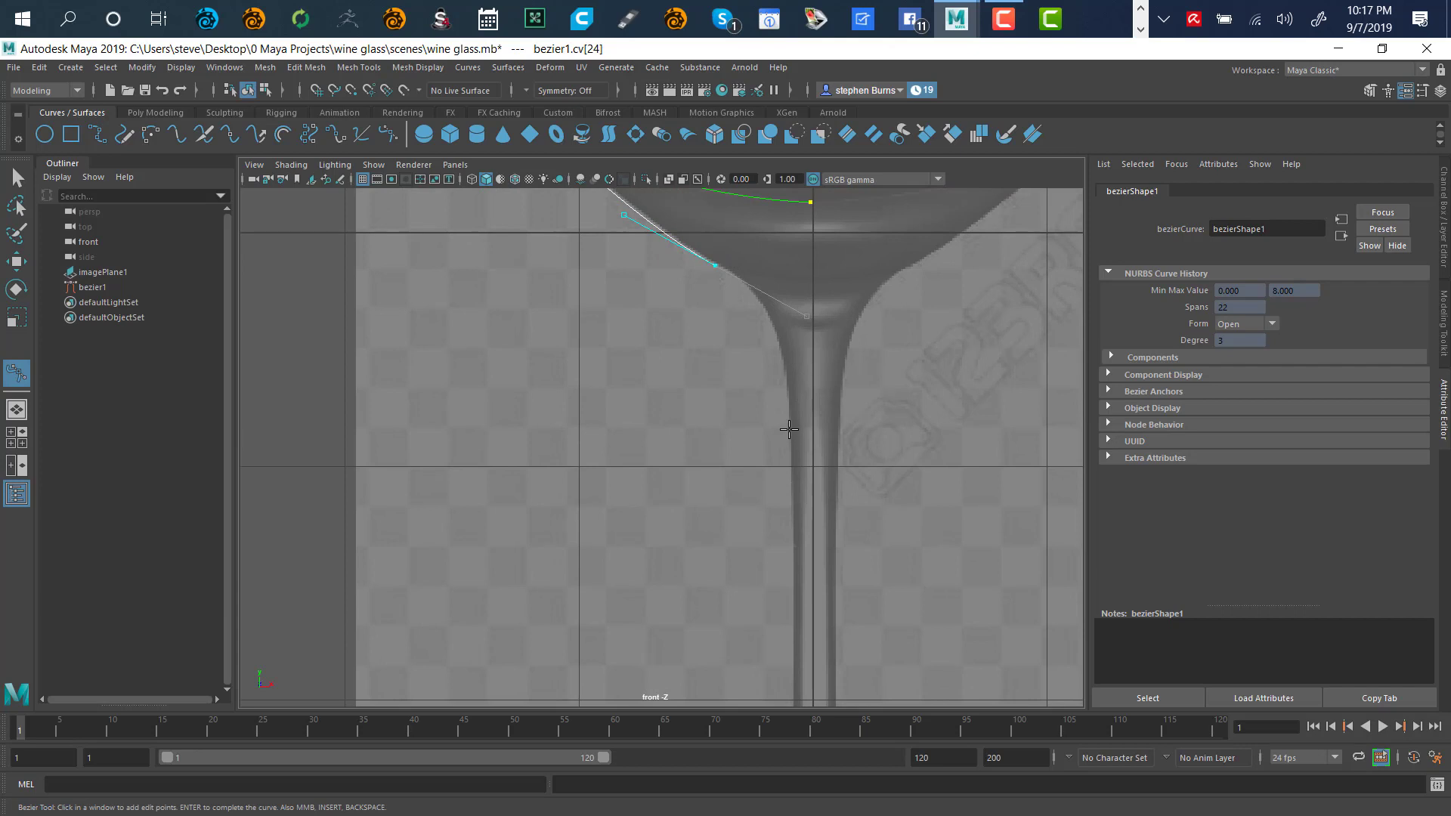
pyautogui.moveTo(789, 422)
pyautogui.mouseDown()
pyautogui.moveTo(792, 472)
pyautogui.moveTo(788, 416)
pyautogui.moveTo(789, 431)
pyautogui.mouseUp()
# Carry the curve down the stem's left edge with an anchor just above where it flares into the foot.
pyautogui.keyDown('alt'); pyautogui.moveTo(790, 603); pyautogui.dragTo(726, 222, button='middle'); pyautogui.keyUp('alt')
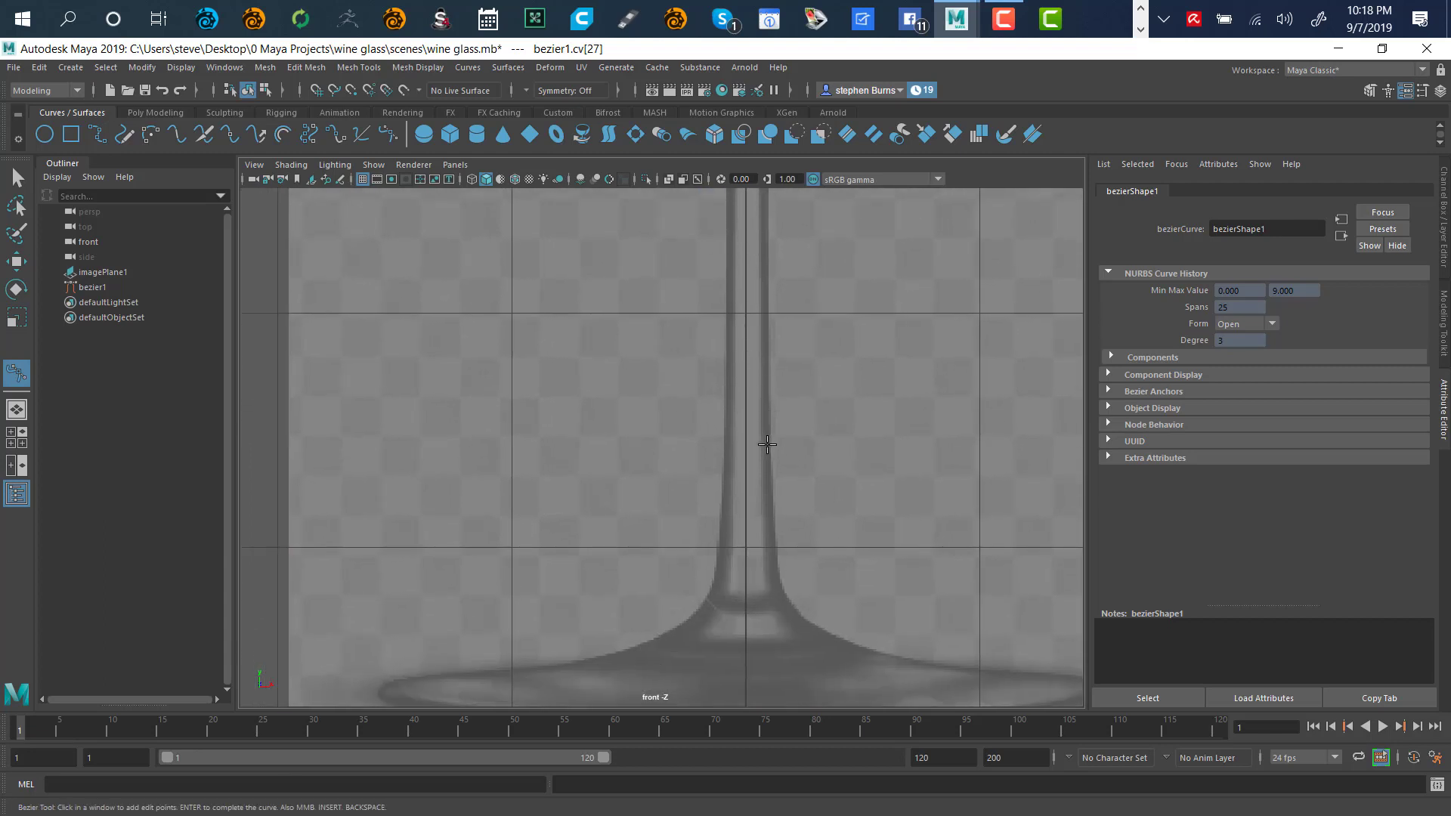
pyautogui.scroll(-6, 771, 423)
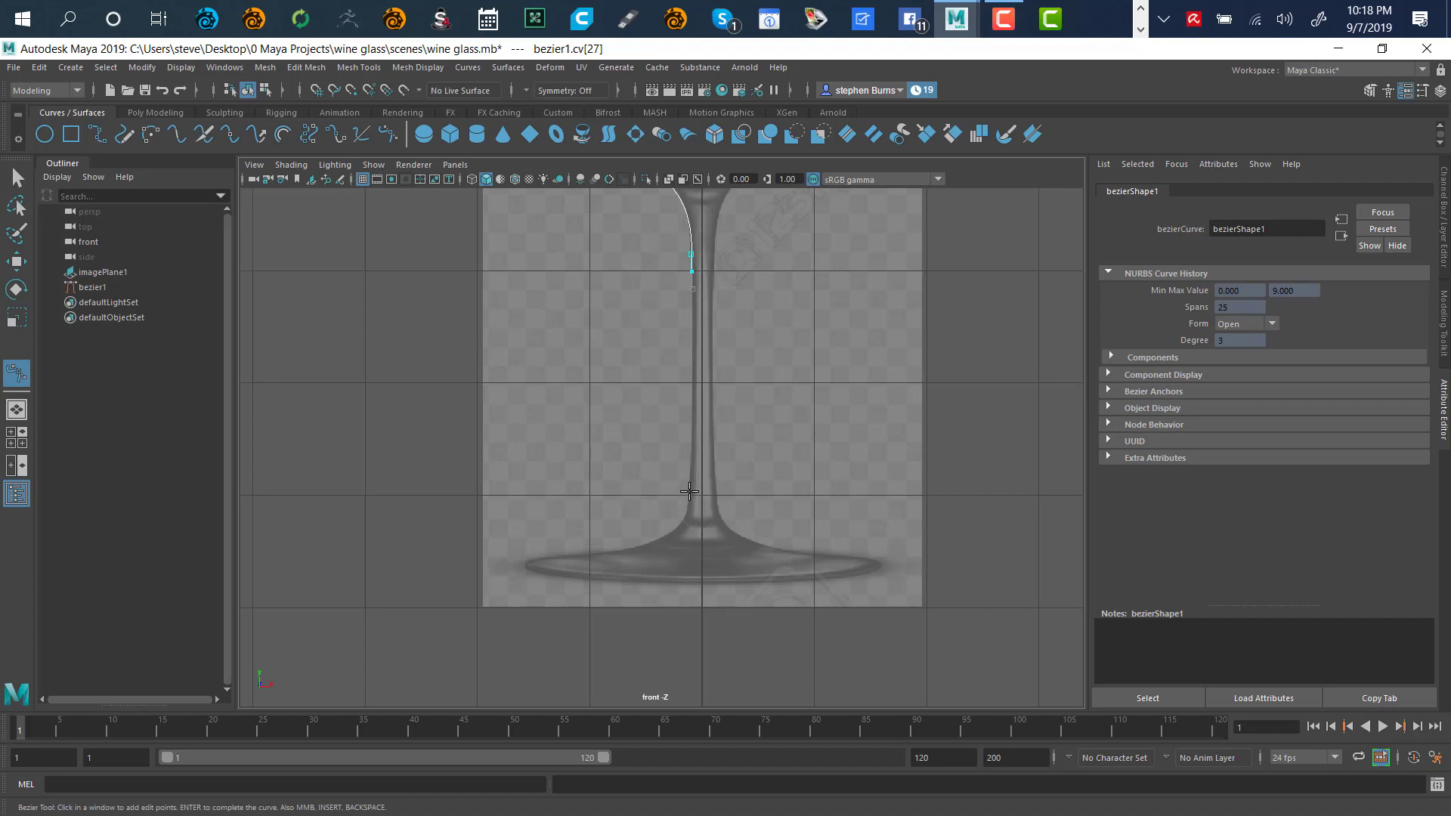
pyautogui.moveTo(690, 492)
pyautogui.mouseDown()
pyautogui.moveTo(685, 517)
pyautogui.moveTo(692, 505)
pyautogui.mouseUp()
pyautogui.click(689, 493)
# Trace the foot's left upper surface, rounded edge and underside, ending the curve at the foot's bottom center.
pyautogui.moveTo(619, 553); pyautogui.dragTo(540, 567)
pyautogui.click(539, 559)
pyautogui.moveTo(539, 572); pyautogui.dragTo(549, 574)
pyautogui.moveTo(700, 579); pyautogui.dragTo(703, 578)
# Move the inner wall's lower left anchor slightly inward and upward to separate it from the bowl's outer wall.
pyautogui.keyDown('alt'); pyautogui.moveTo(766, 549); pyautogui.dragTo(762, 470, button='right'); pyautogui.keyUp('alt')
pyautogui.keyDown('alt'); pyautogui.moveTo(786, 341); pyautogui.dragTo(817, 511, button='middle'); pyautogui.keyUp('alt')
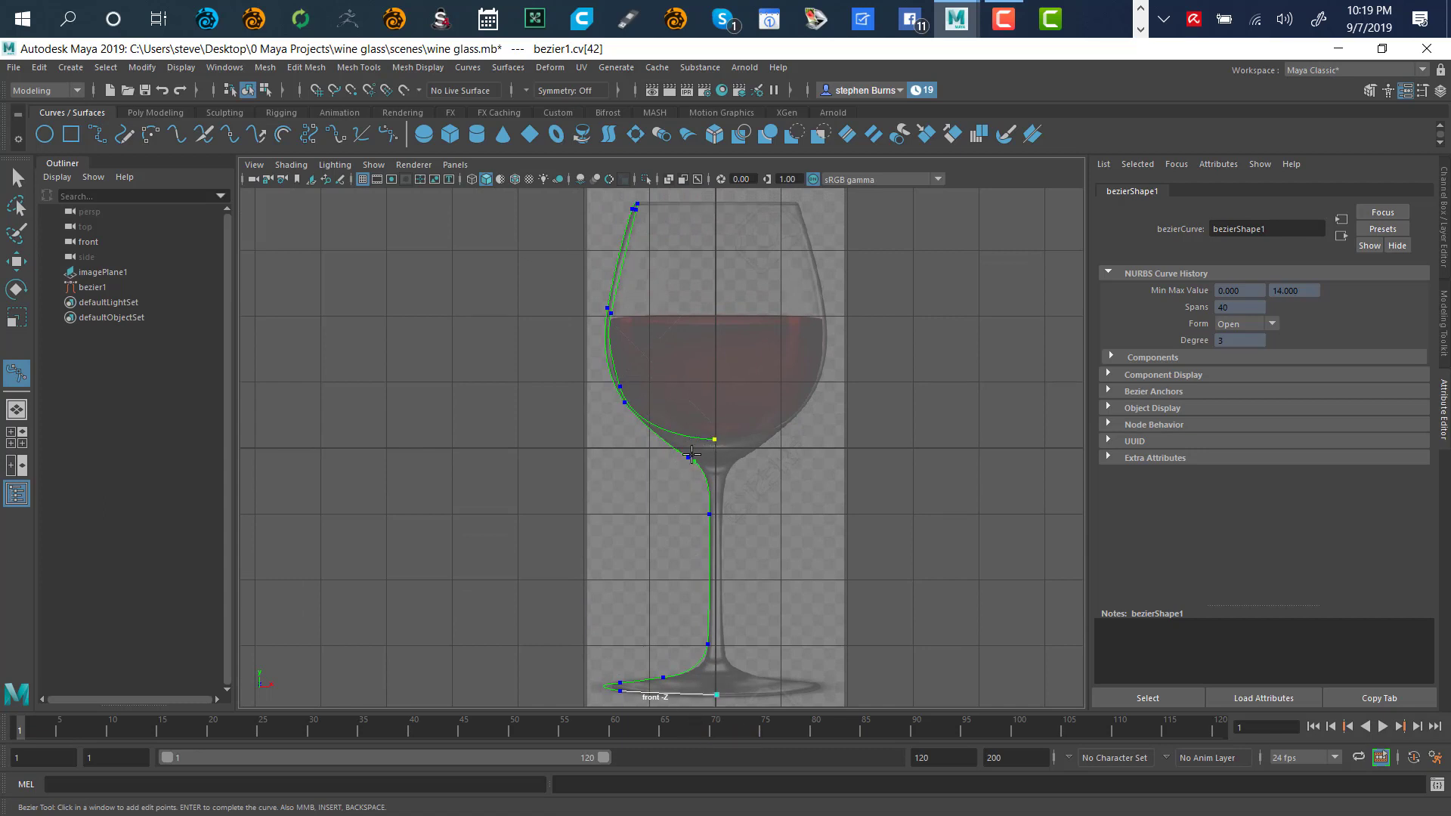
pyautogui.keyDown('alt'); pyautogui.moveTo(690, 392); pyautogui.dragTo(732, 405, button='middle'); pyautogui.keyUp('alt')
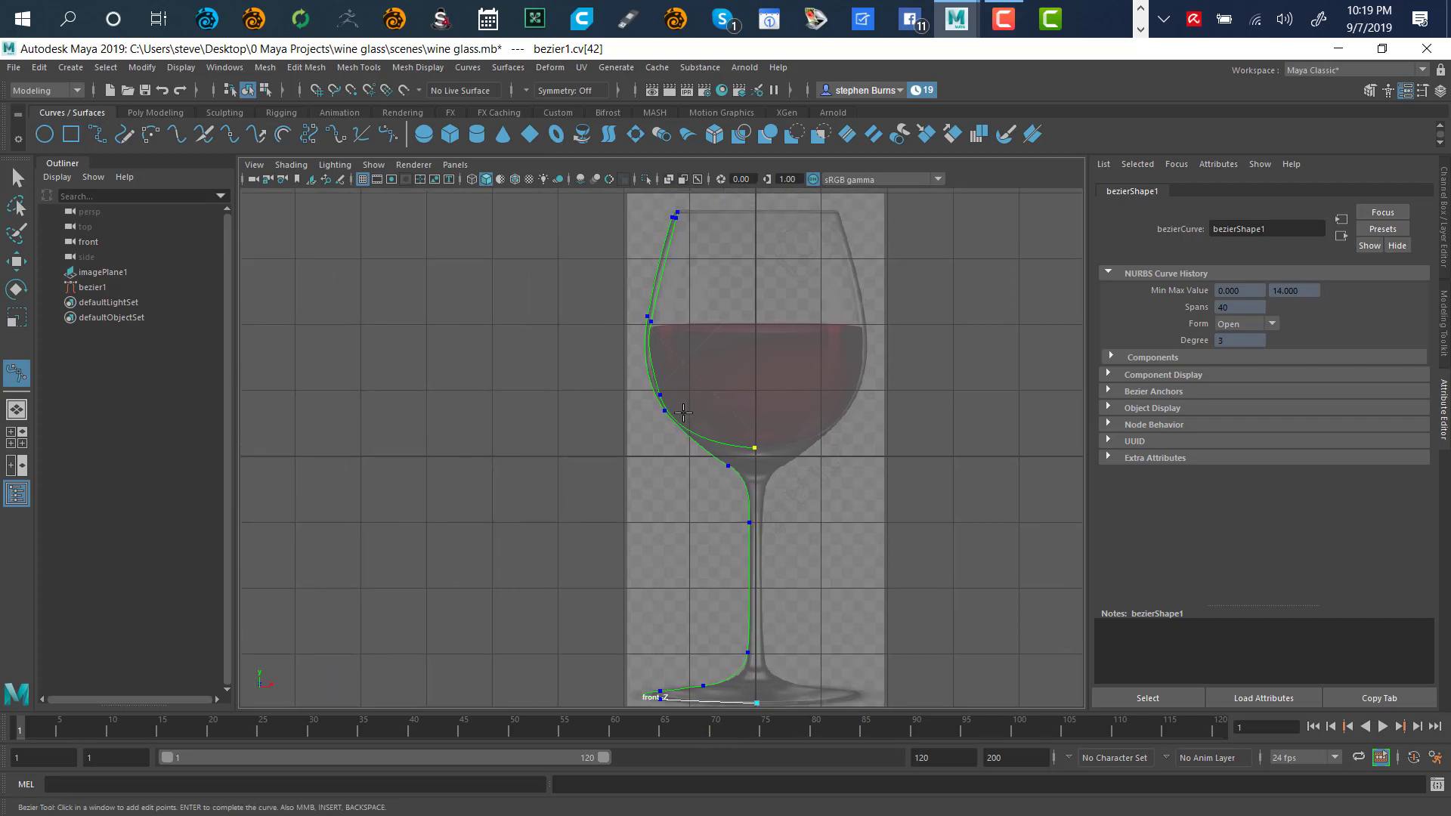
pyautogui.keyDown('alt'); pyautogui.moveTo(735, 404); pyautogui.dragTo(809, 615, button='right'); pyautogui.keyUp('alt')
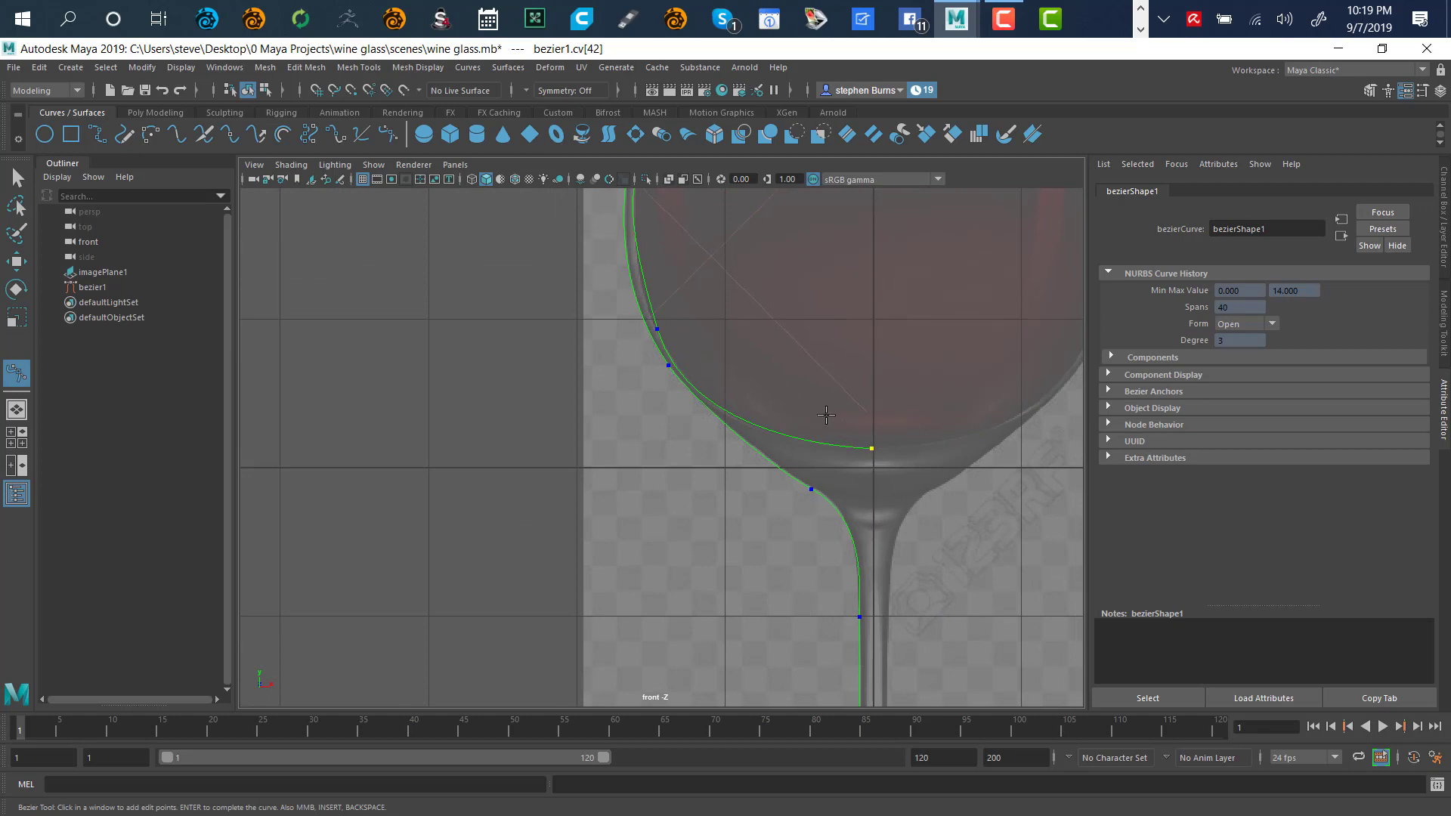
pyautogui.click(658, 328)
pyautogui.moveTo(658, 328); pyautogui.dragTo(661, 322)
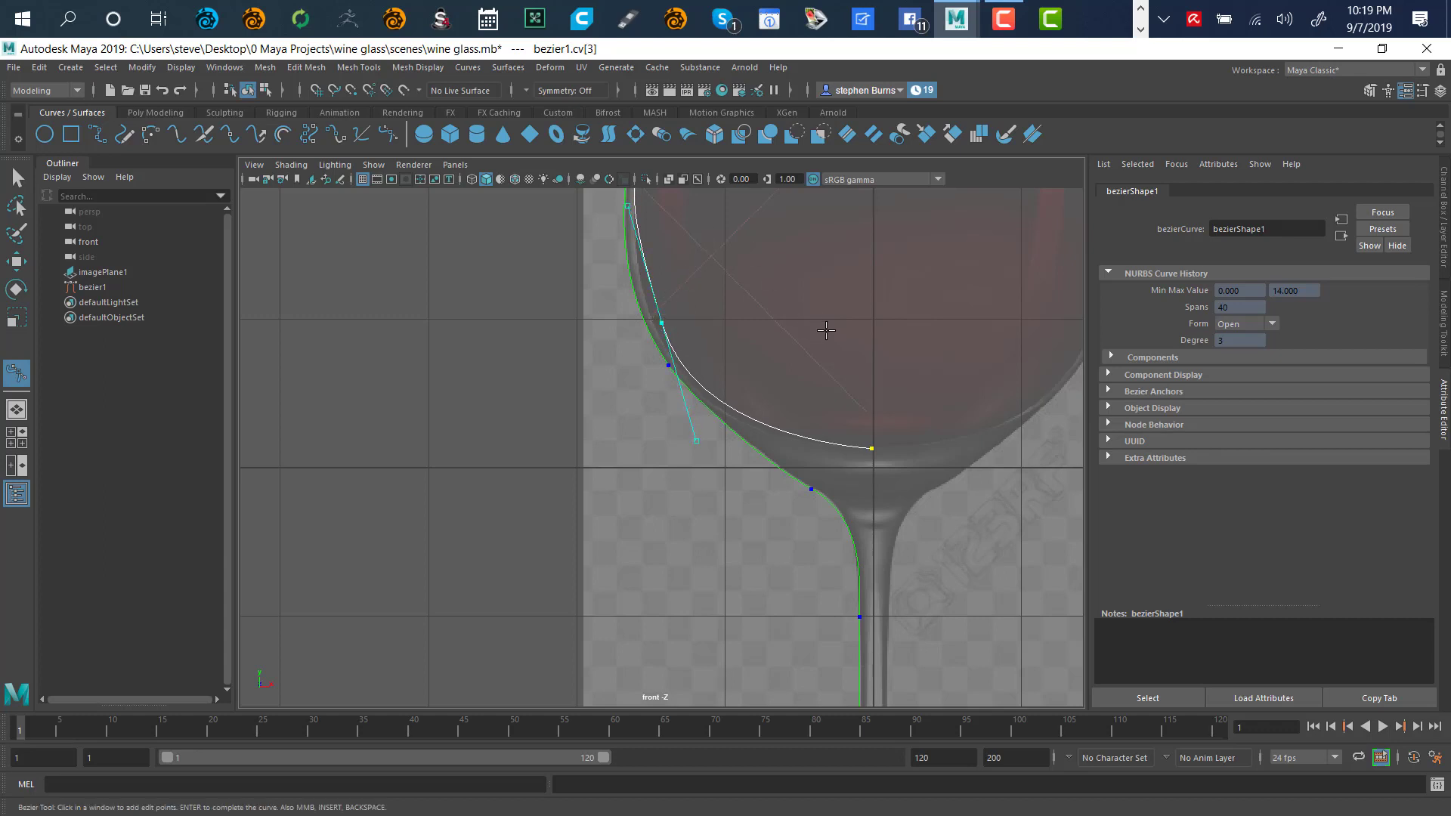
# Align the curve's start point at the bowl's inner bottom with the vertical center axis, and check the profile down to the foot.
pyautogui.keyDown('alt'); pyautogui.moveTo(827, 330); pyautogui.dragTo(668, 334, button='middle'); pyautogui.keyUp('alt')
pyautogui.keyDown('alt'); pyautogui.moveTo(782, 497); pyautogui.dragTo(768, 418, button='middle'); pyautogui.keyUp('alt')
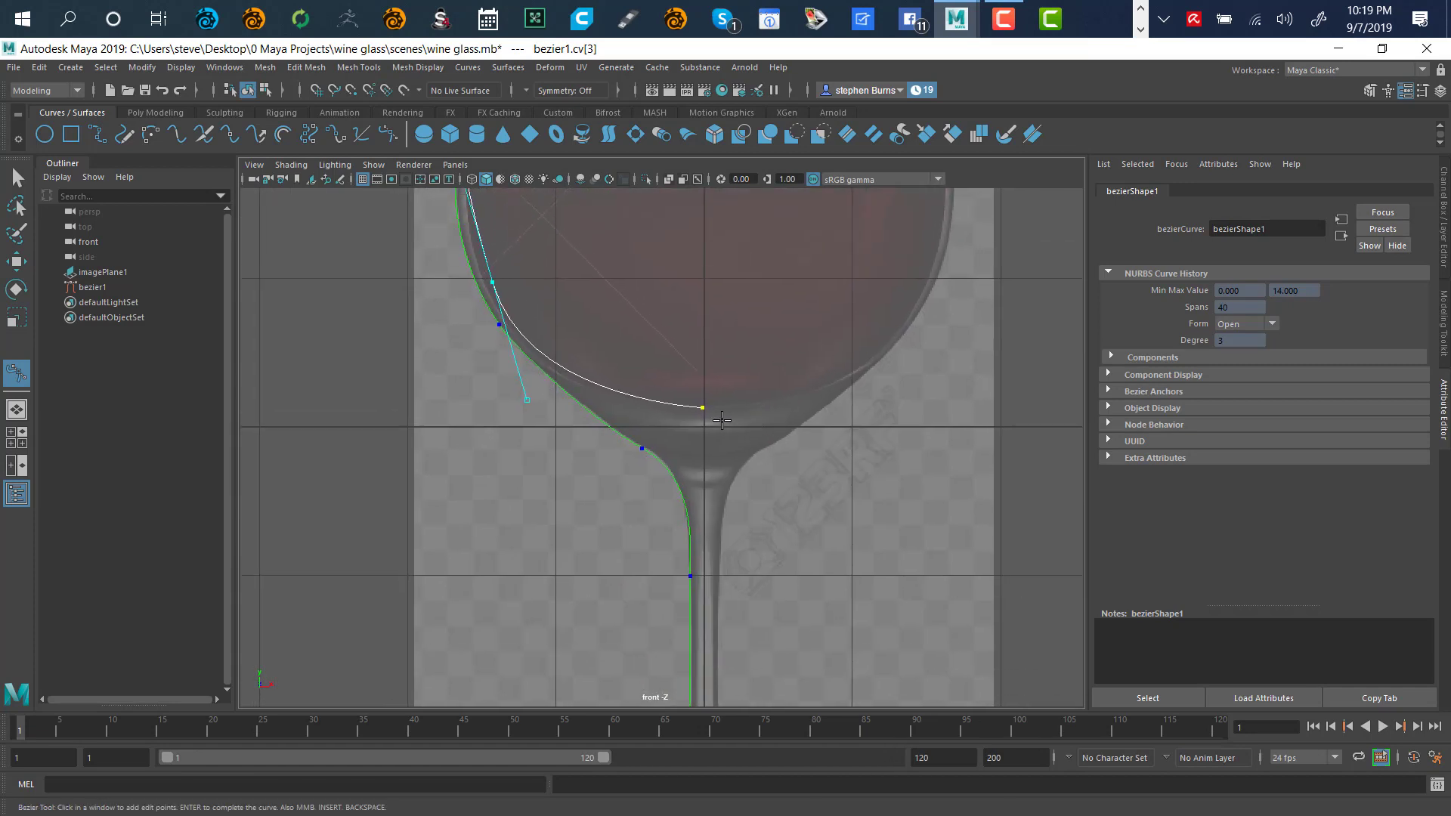
pyautogui.click(704, 408)
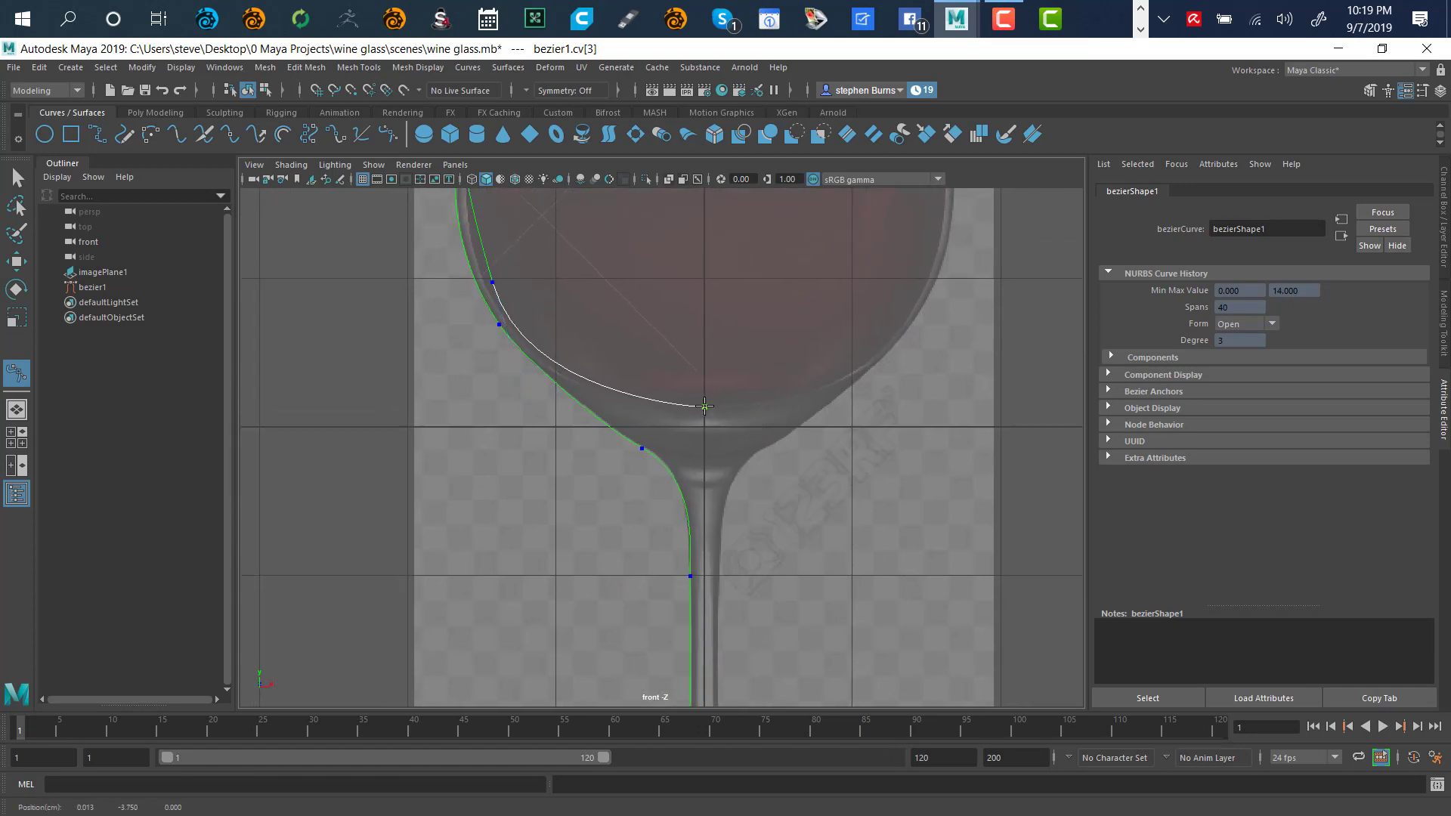
pyautogui.keyDown('alt'); pyautogui.moveTo(761, 518); pyautogui.dragTo(729, 389, button='middle'); pyautogui.keyUp('alt')
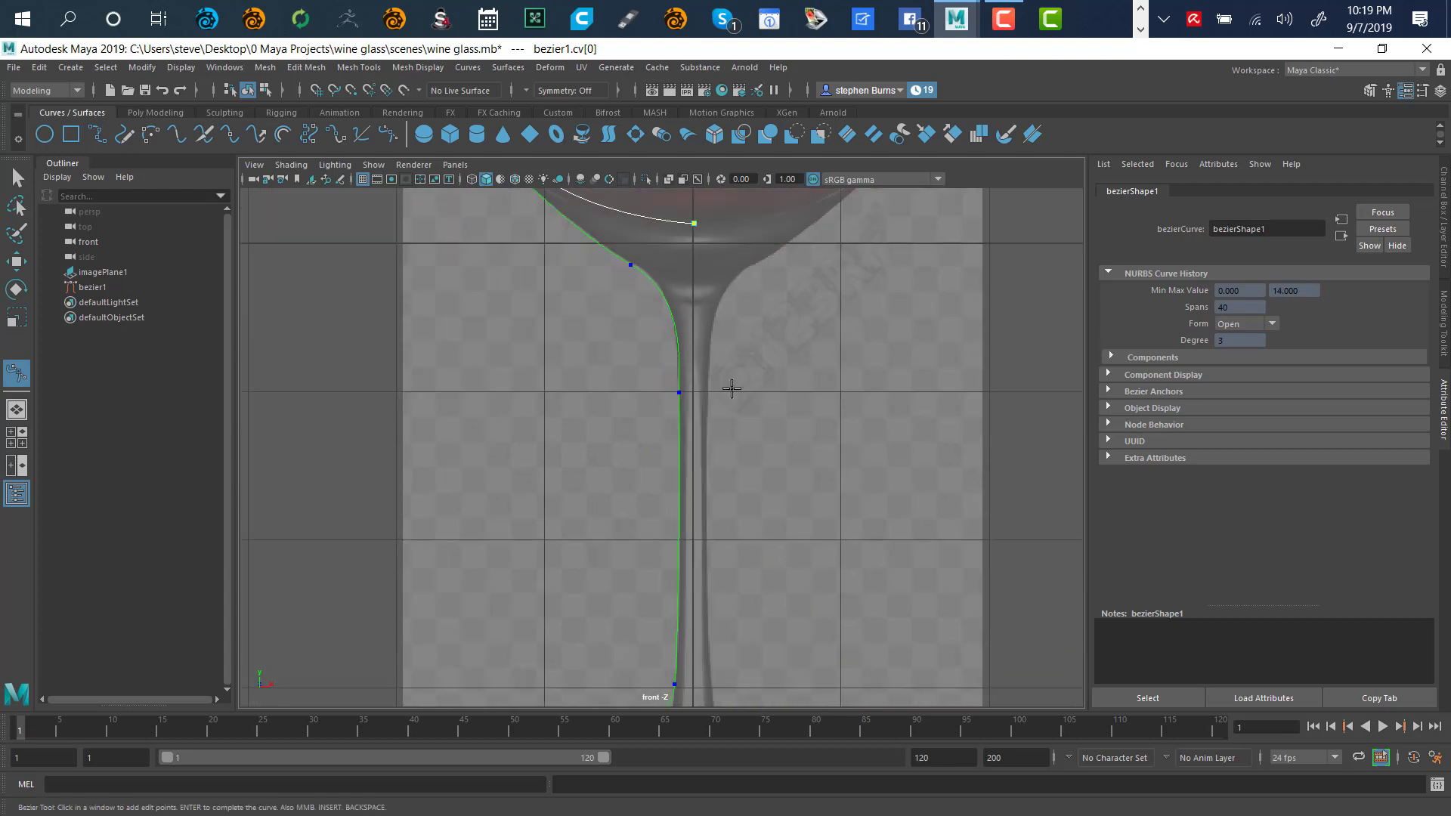
pyautogui.keyDown('alt'); pyautogui.moveTo(763, 453); pyautogui.dragTo(745, 415, button='middle'); pyautogui.keyUp('alt')
pyautogui.keyDown('alt'); pyautogui.moveTo(743, 523); pyautogui.dragTo(779, 500, button='middle'); pyautogui.keyUp('alt')
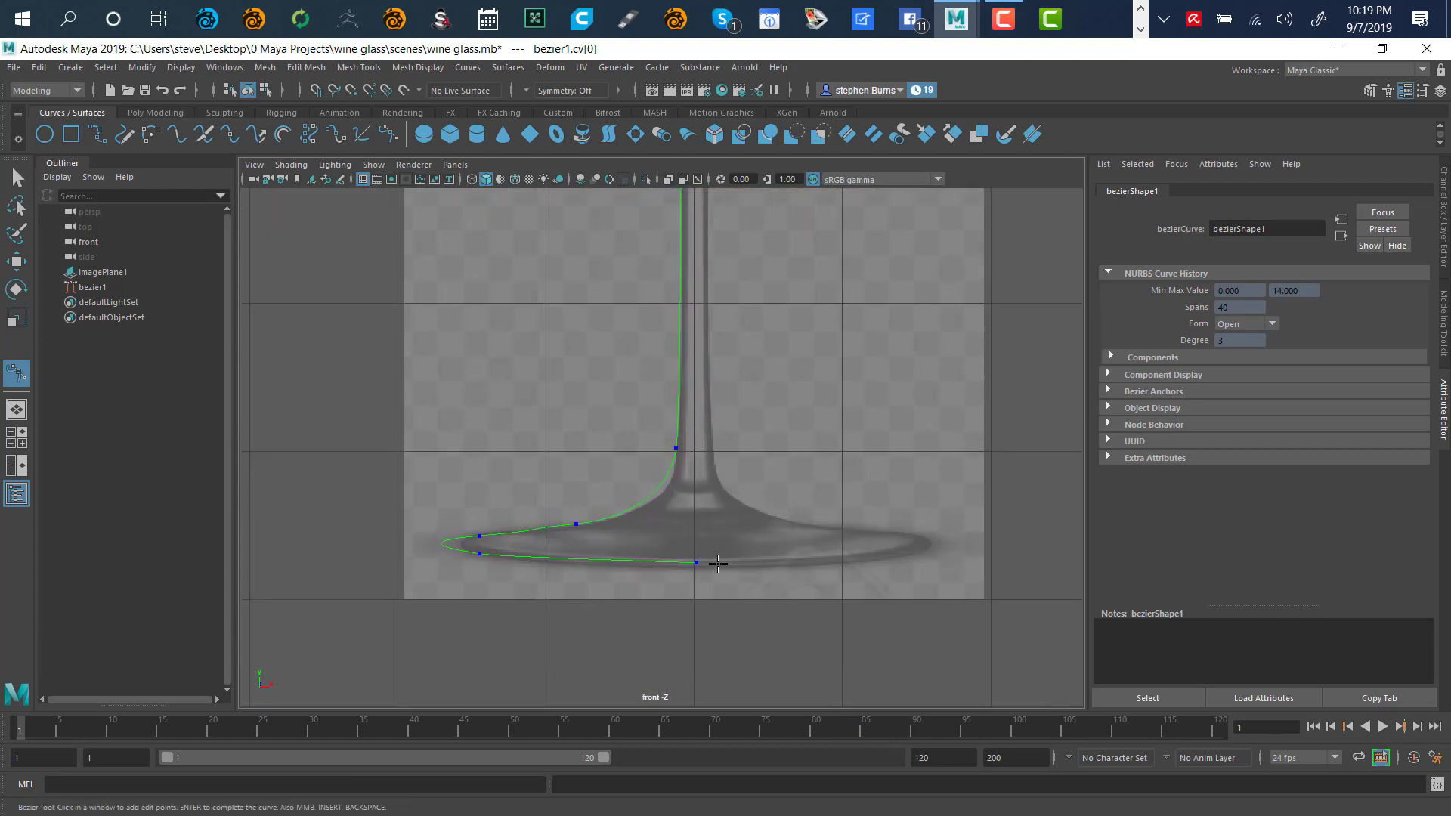
# Align the curve's end point to the center axis level with the foot's underside anchor, and move the foot's upper anchor and handle to match the flare.
pyautogui.click(694, 566)
pyautogui.moveTo(697, 561); pyautogui.dragTo(694, 557)
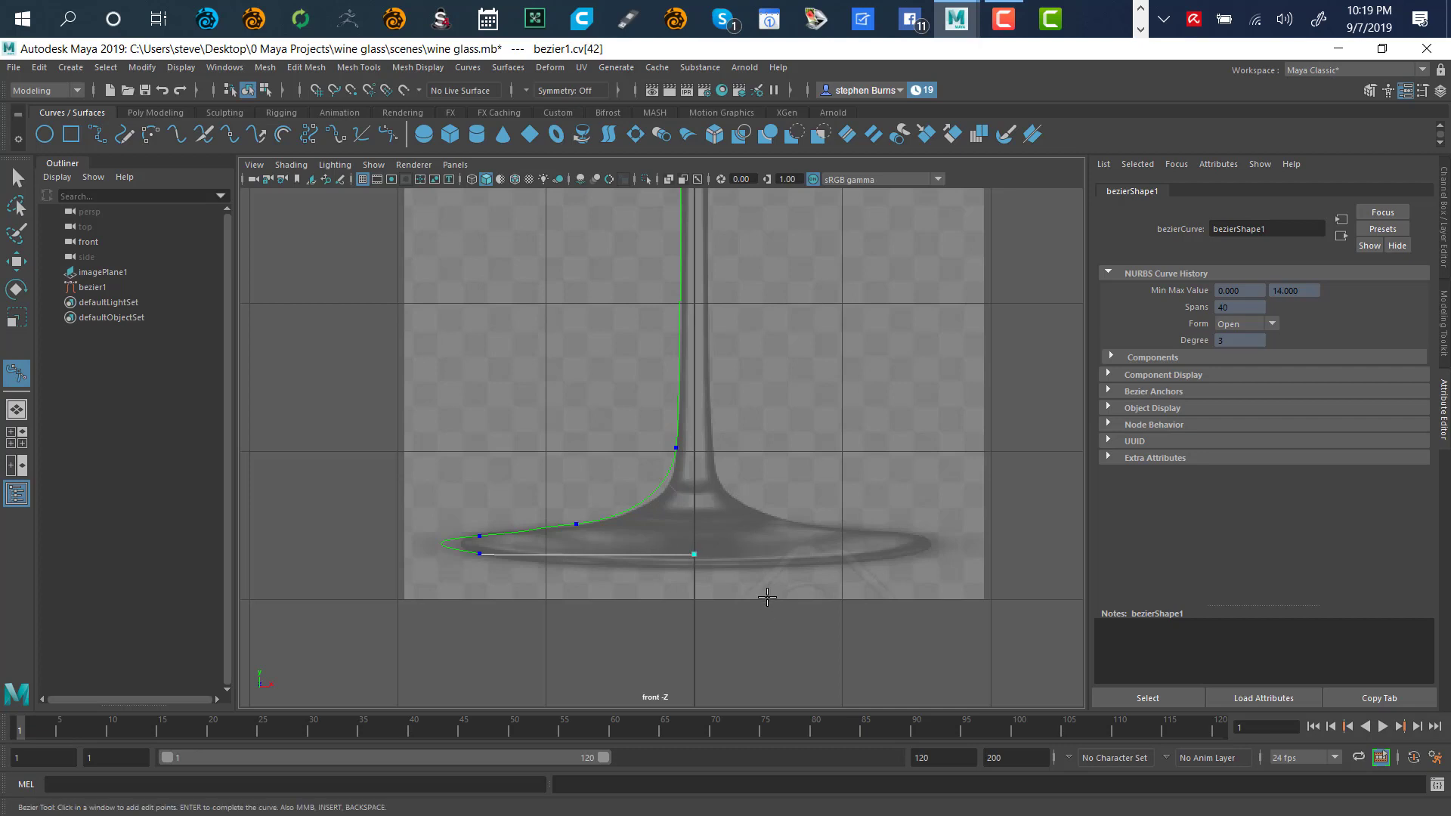
pyautogui.click(577, 524)
pyautogui.moveTo(580, 524); pyautogui.dragTo(597, 520)
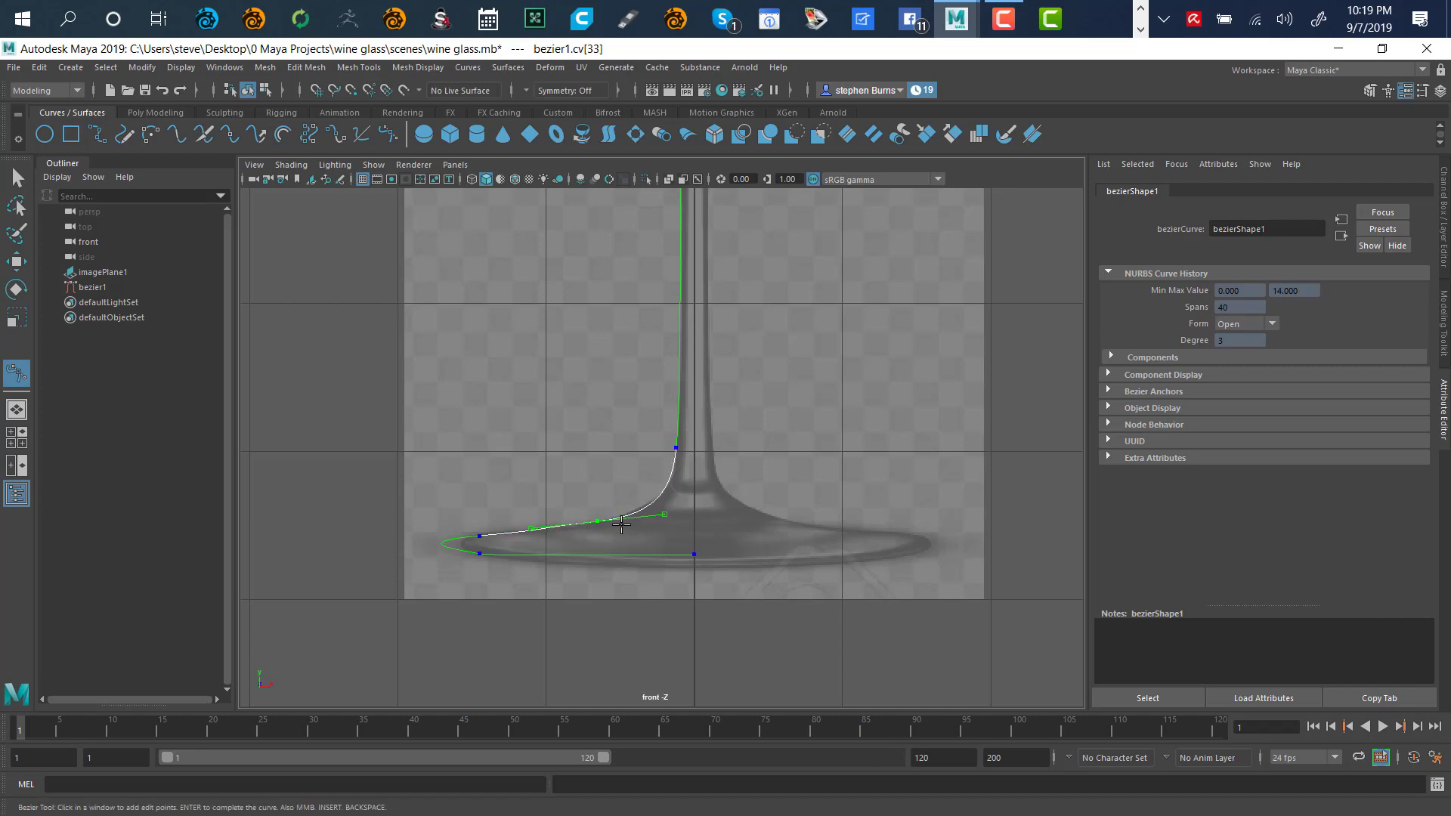
pyautogui.click(663, 514)
pyautogui.moveTo(662, 514); pyautogui.dragTo(663, 510)
pyautogui.press('a')
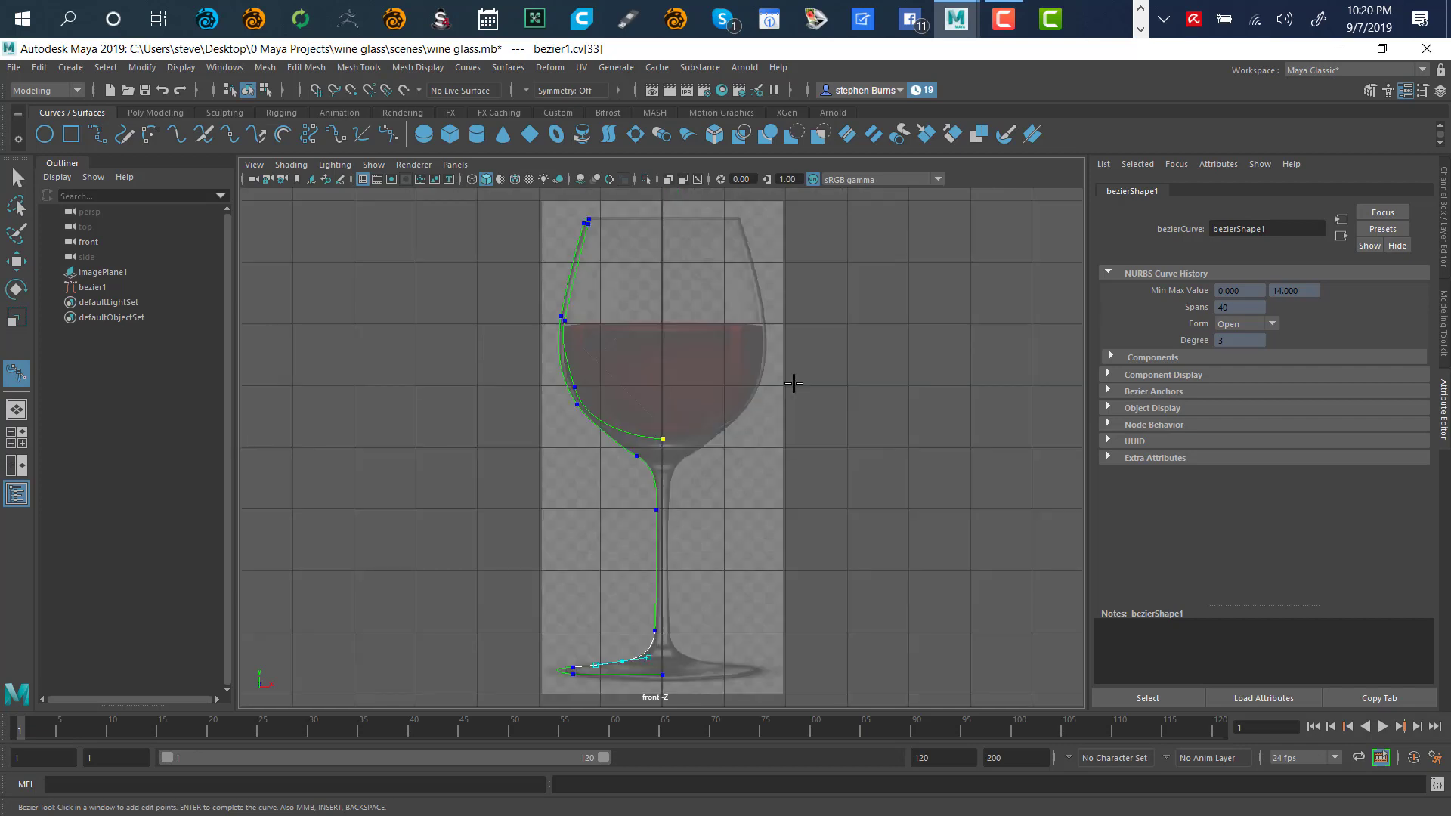
# Exit the Bezier tool and select the whole profile curve as an object.
pyautogui.click(663, 440)
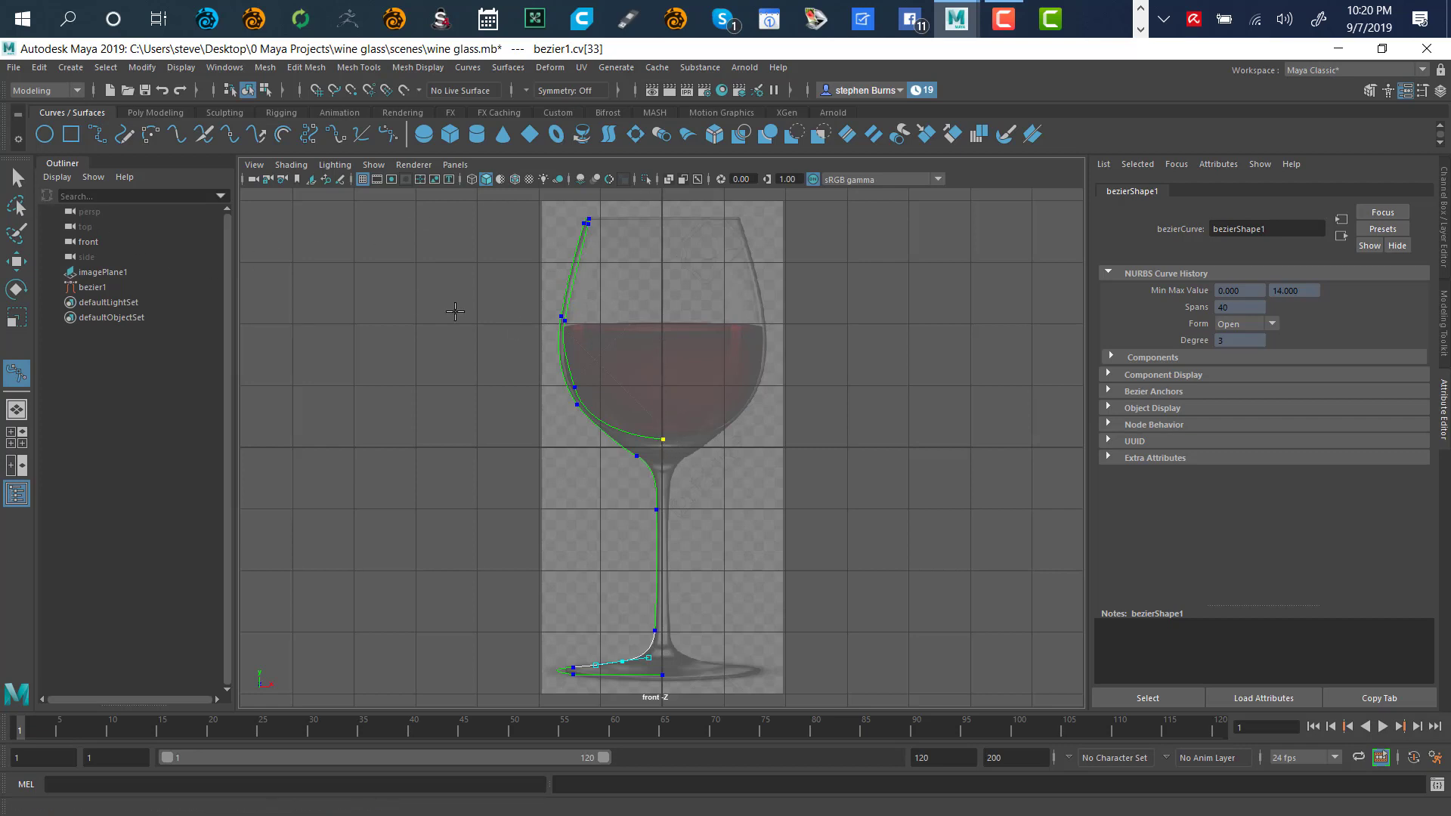
pyautogui.press('q')
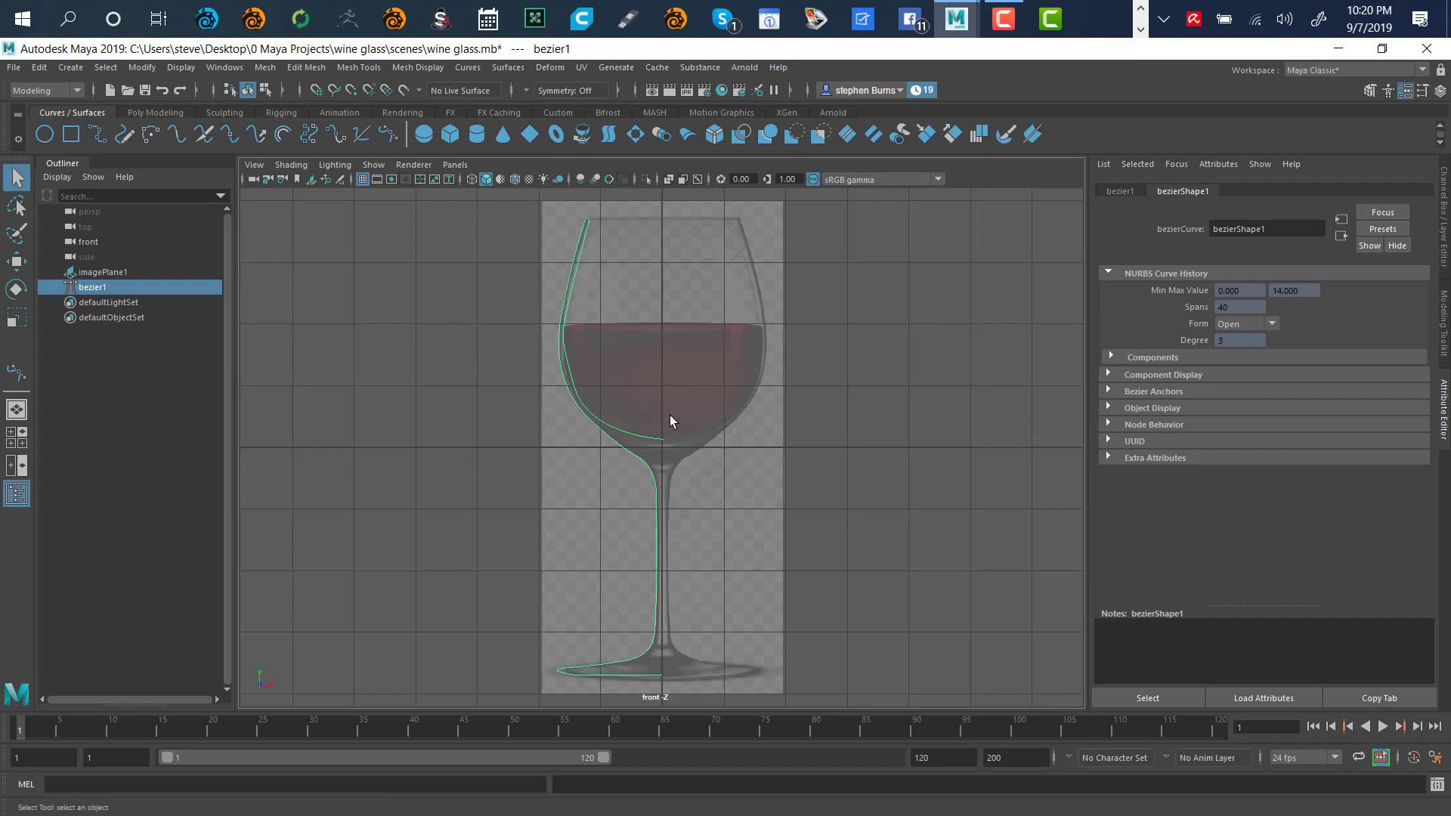
pyautogui.click(663, 443)
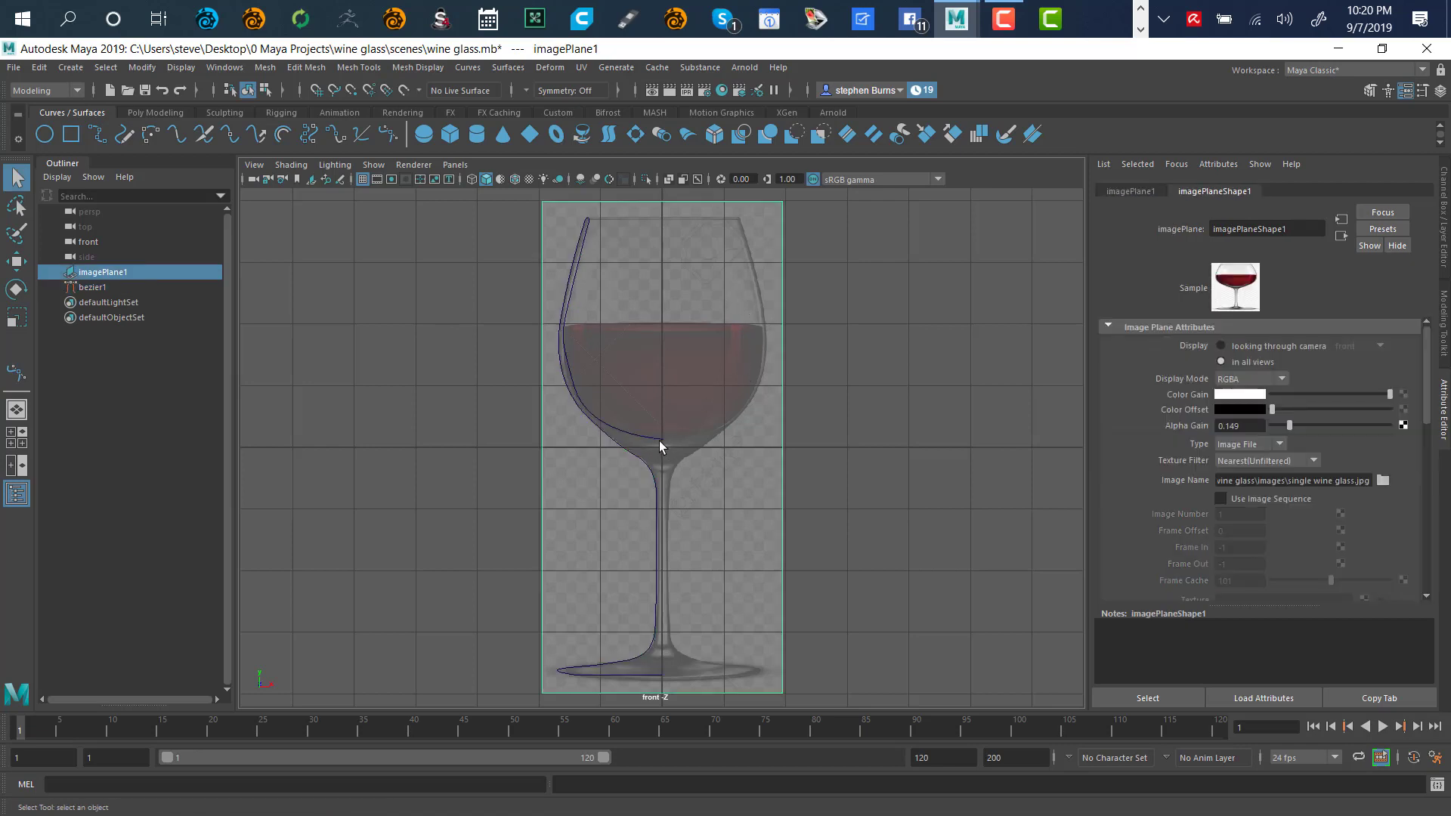
pyautogui.click(642, 438)
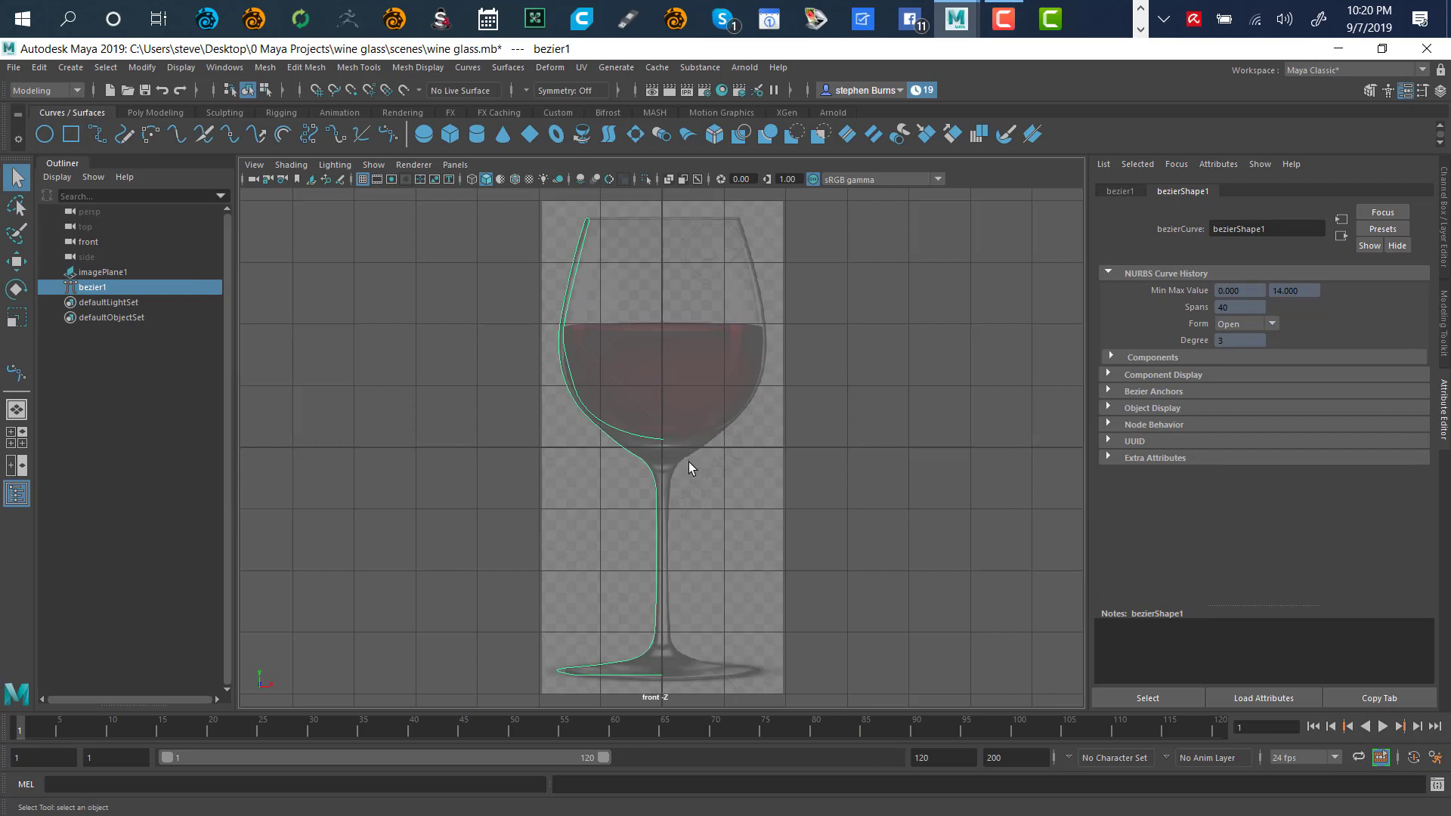
# Show the four-view layout and toggle the Outliner off and back on.
pyautogui.press('space')
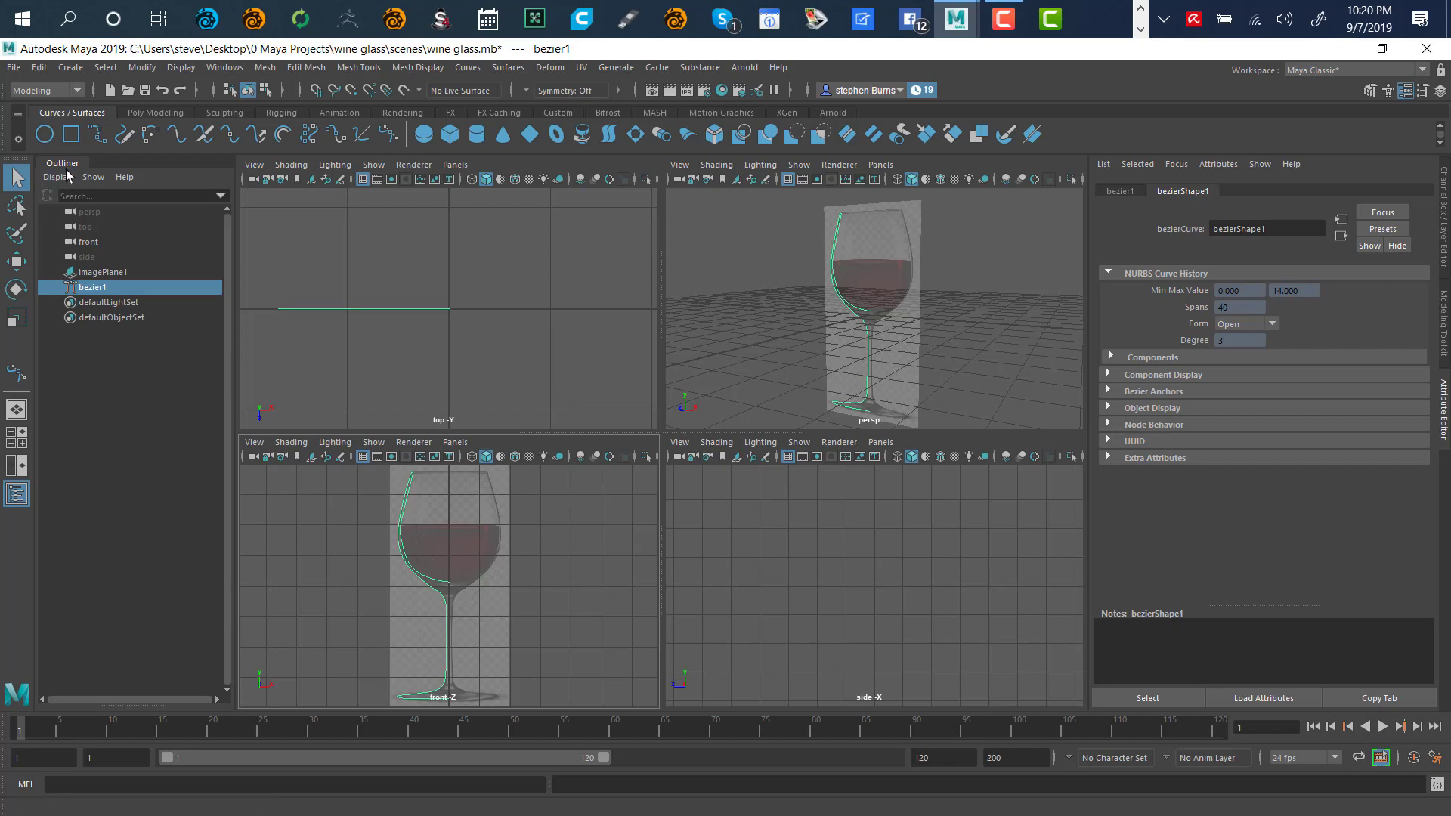
pyautogui.click(18, 495)
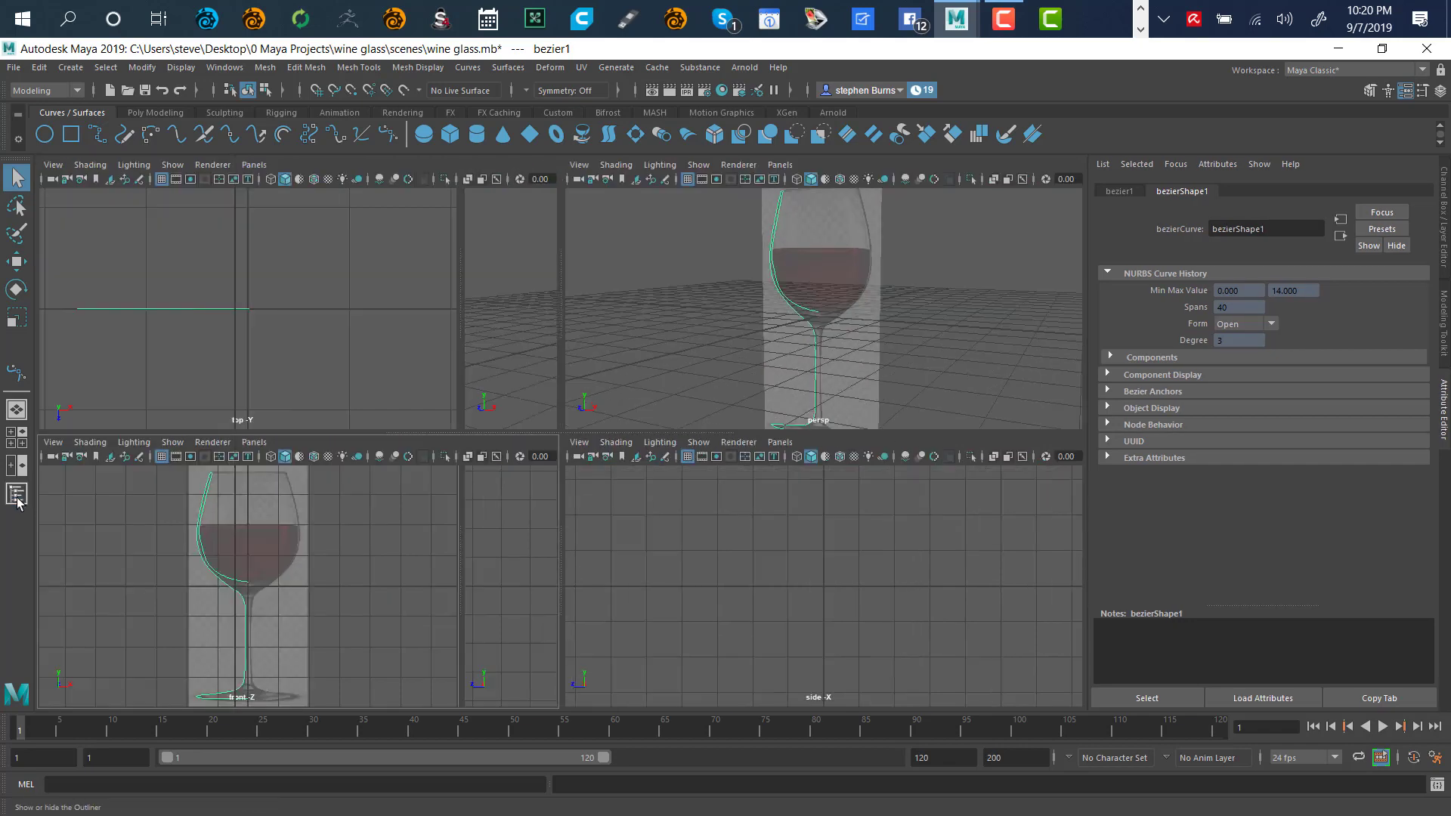
pyautogui.click(18, 495)
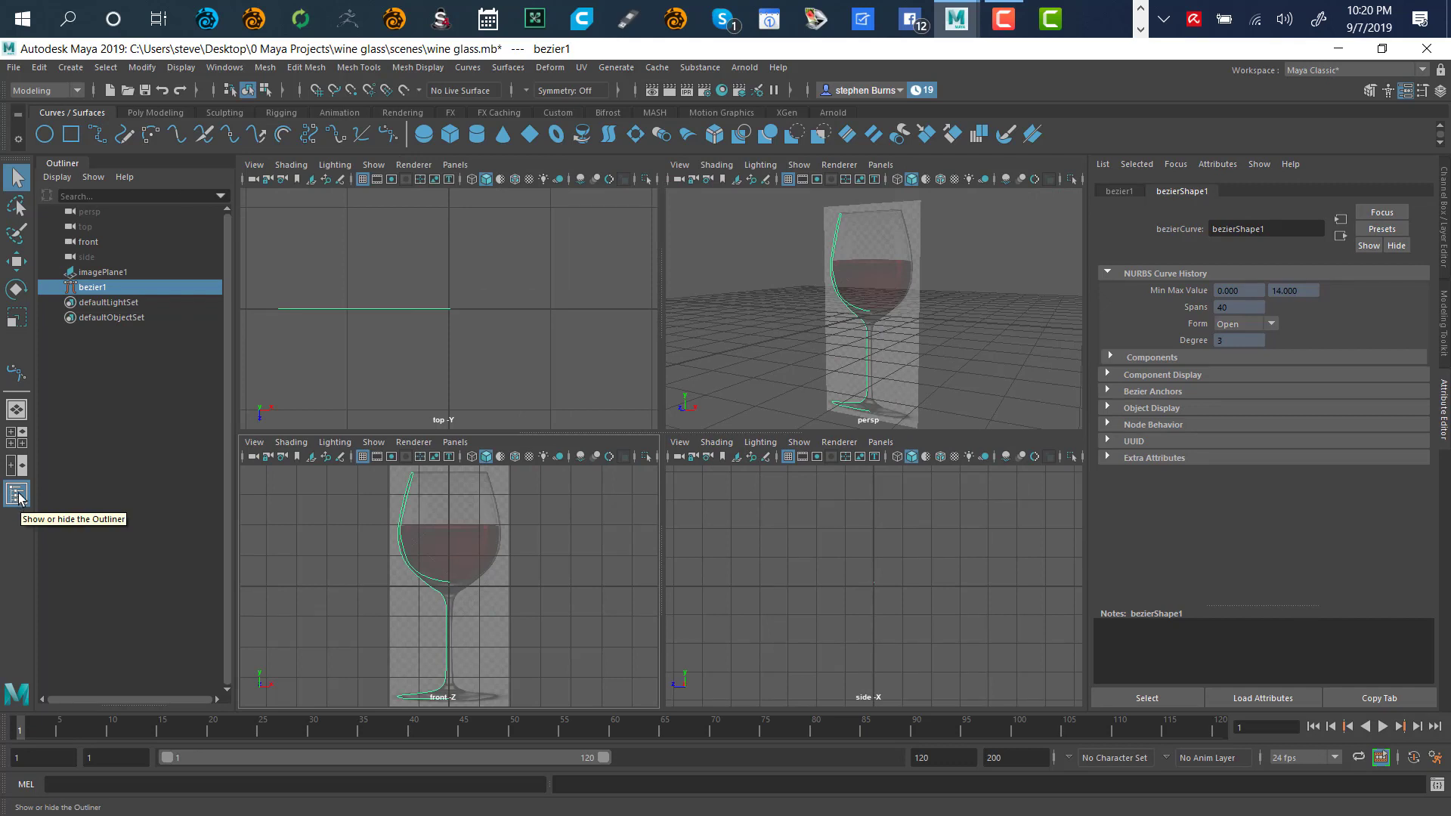
pyautogui.click(17, 495)
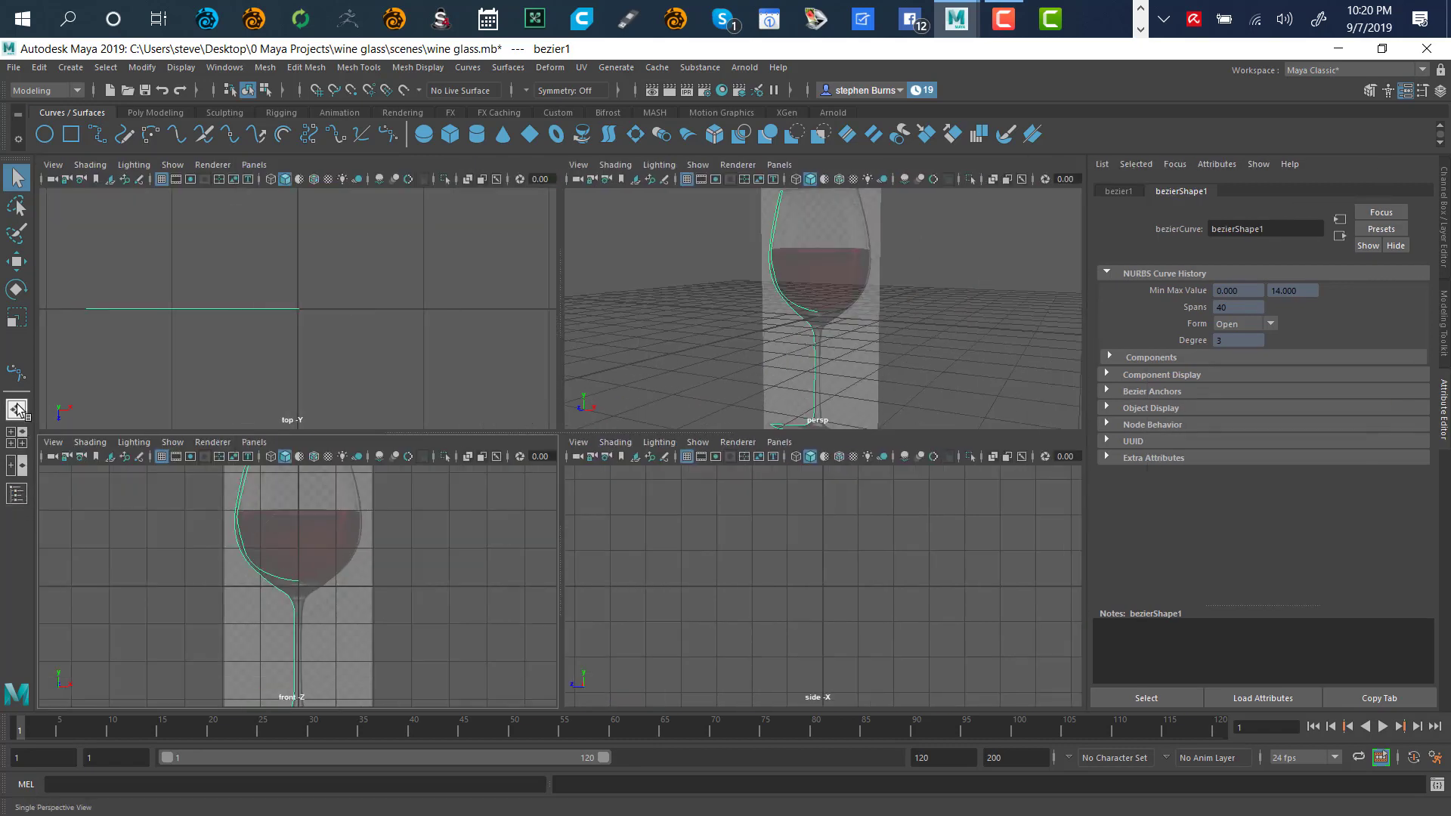
pyautogui.click(17, 495)
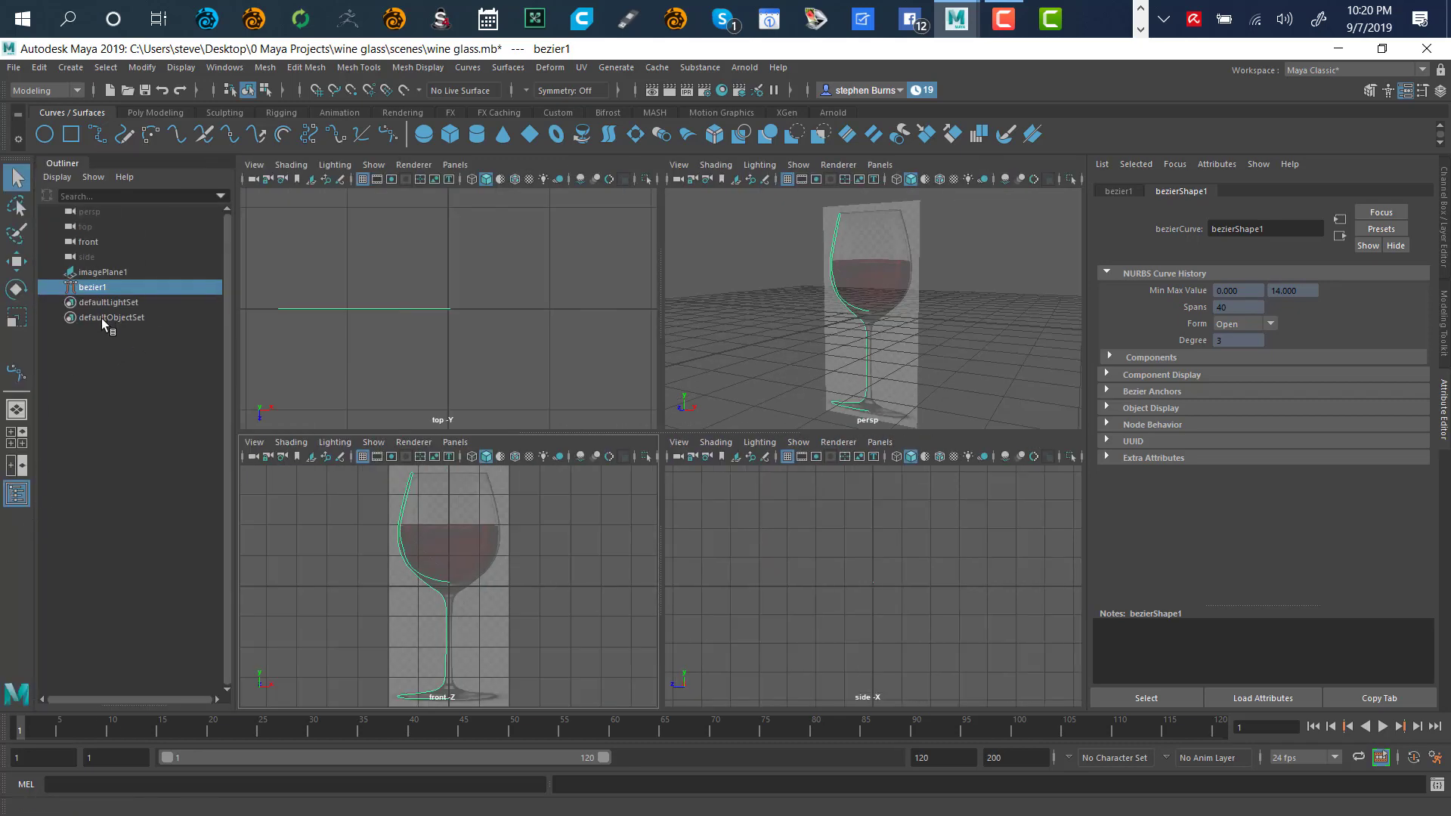
# Select the reference image plane from the Outliner with the Move tool, and reselect the profile curve.
pyautogui.click(99, 273)
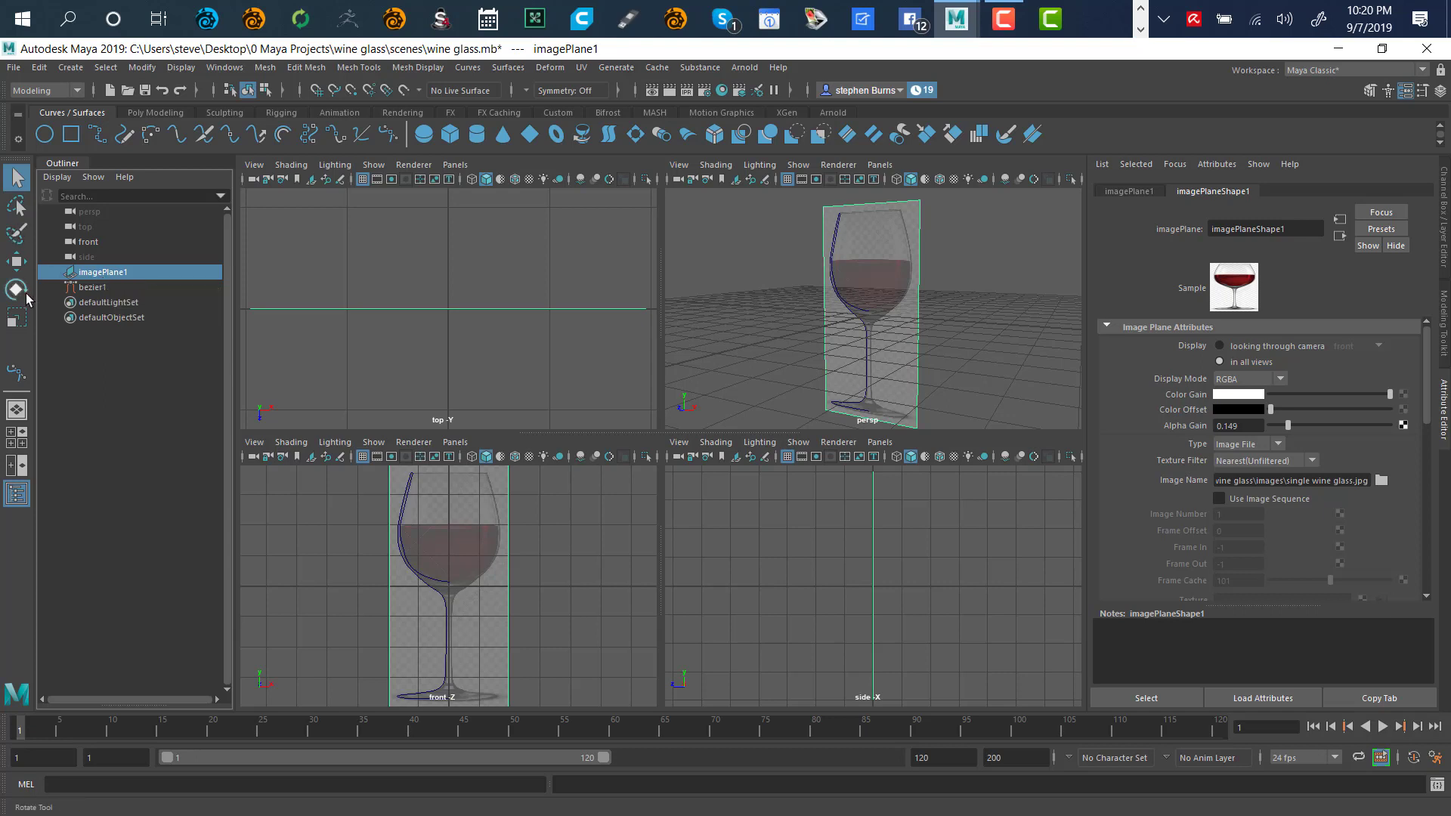
pyautogui.click(21, 262)
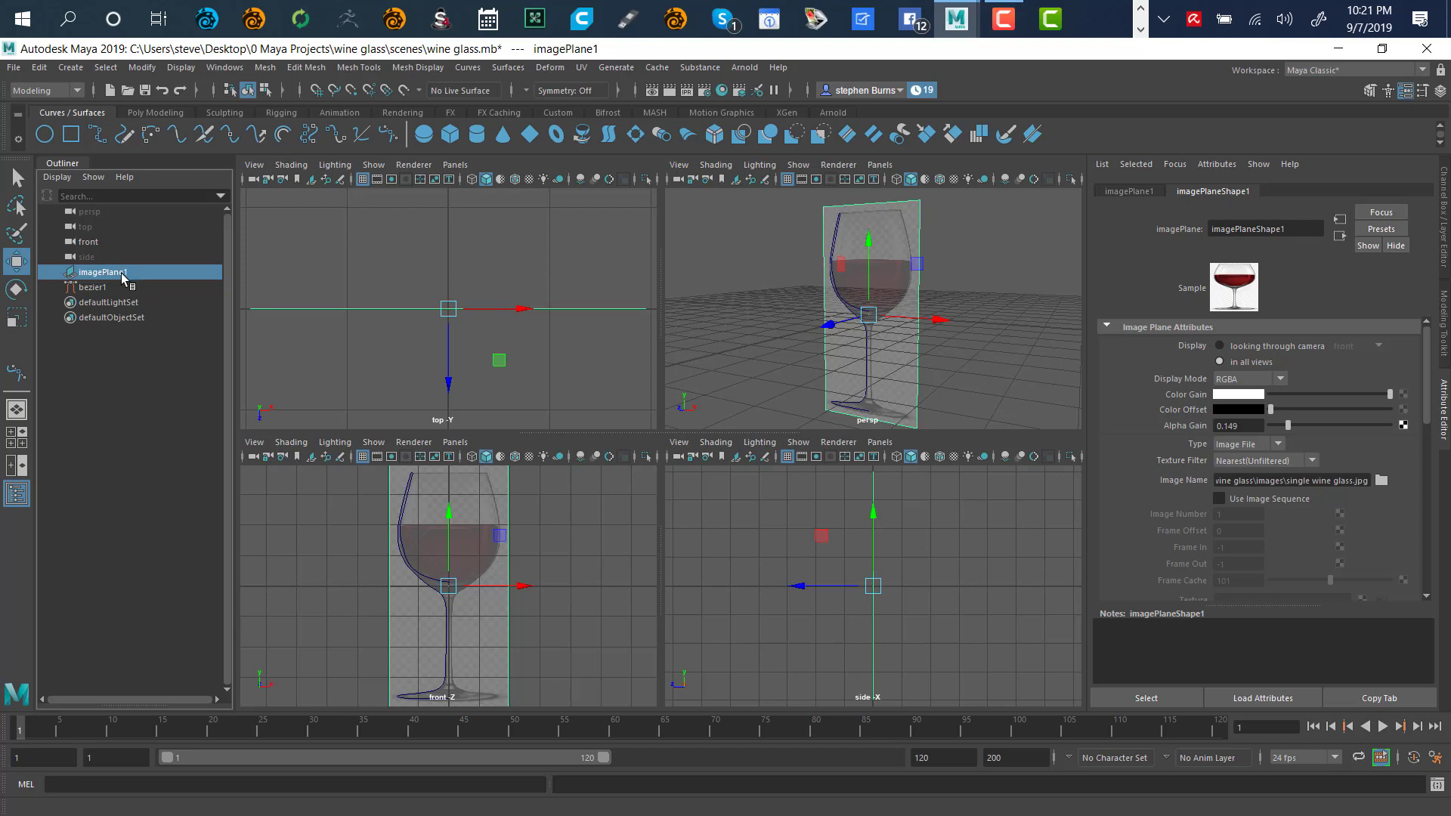
pyautogui.click(86, 290)
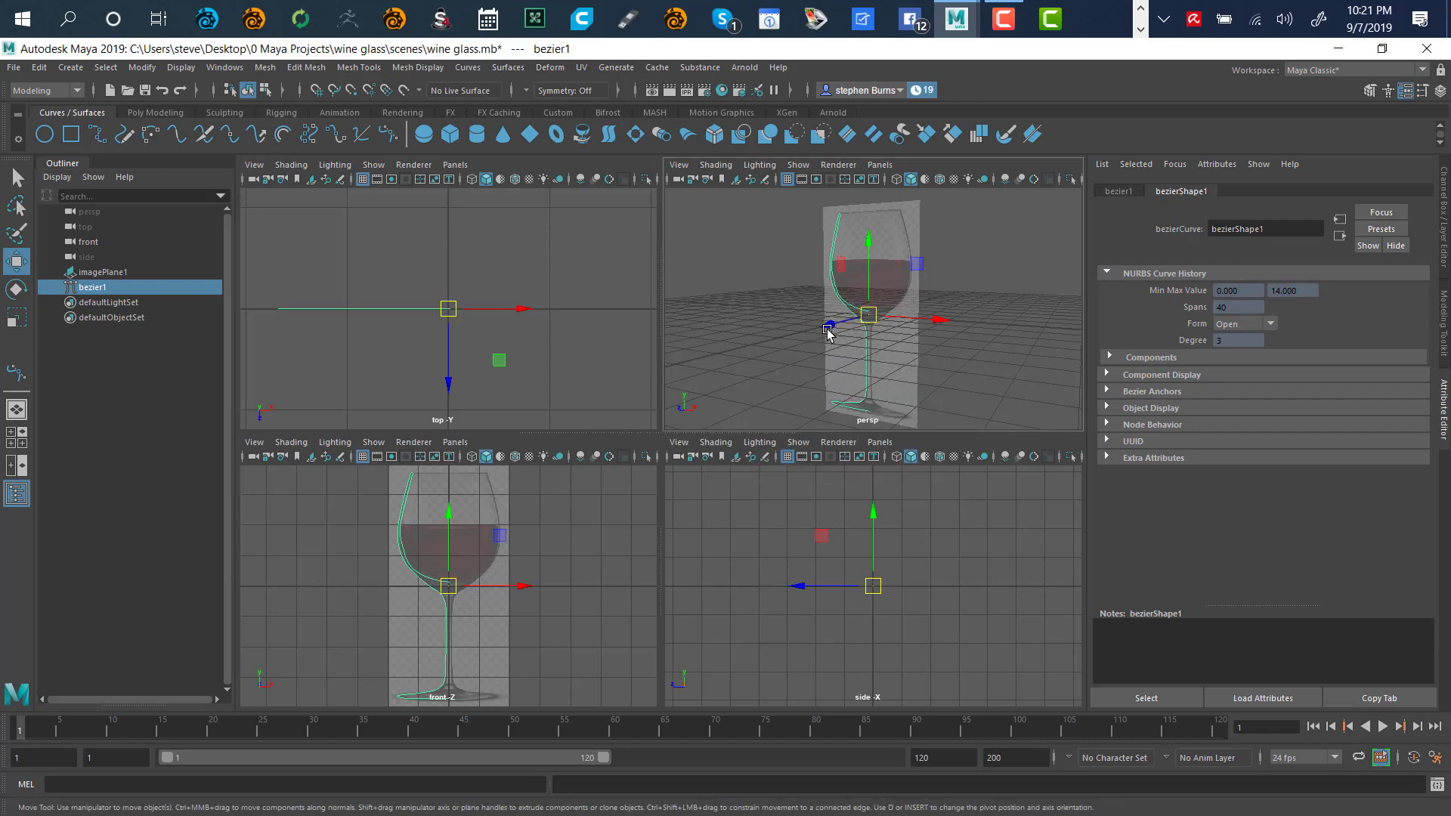
# Inspect the selected profile curve against the reference image in an enlarged perspective view, with the Select tool active.
pyautogui.press('space')
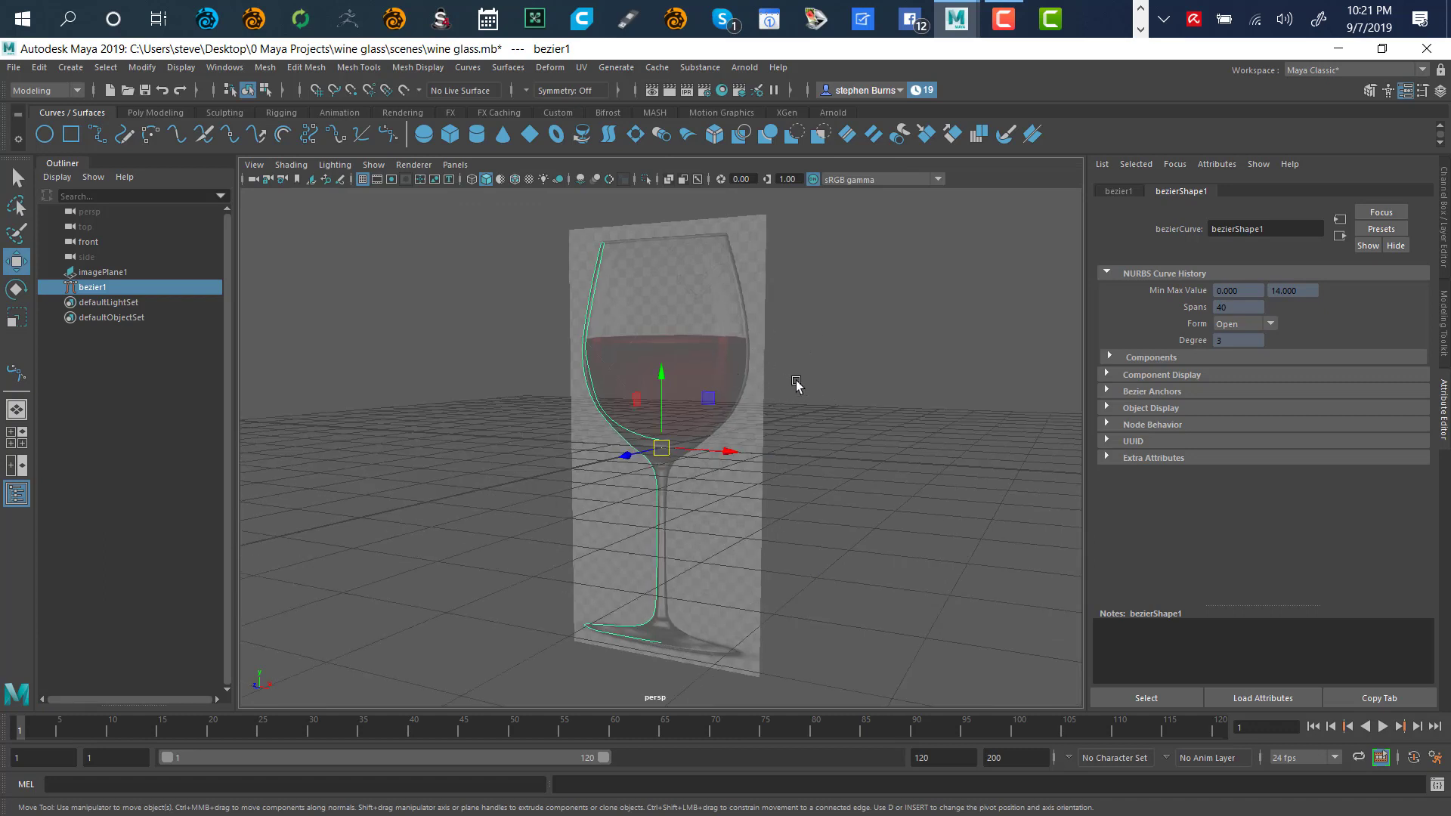
pyautogui.keyDown('alt'); pyautogui.moveTo(816, 345); pyautogui.dragTo(815, 332, button='middle'); pyautogui.keyUp('alt')
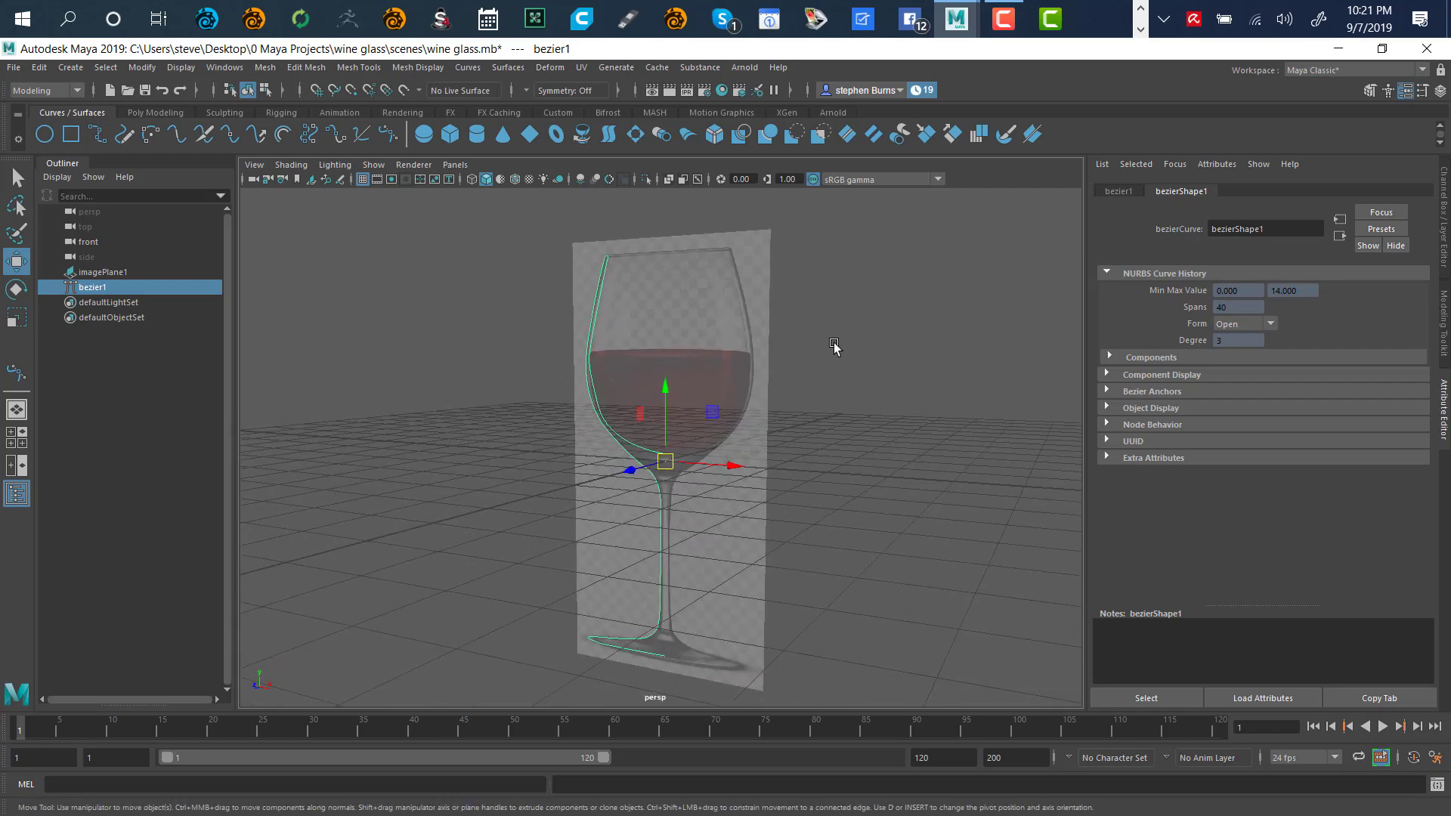
pyautogui.keyDown('alt'); pyautogui.moveTo(836, 348); pyautogui.dragTo(840, 492, button='right'); pyautogui.keyUp('alt')
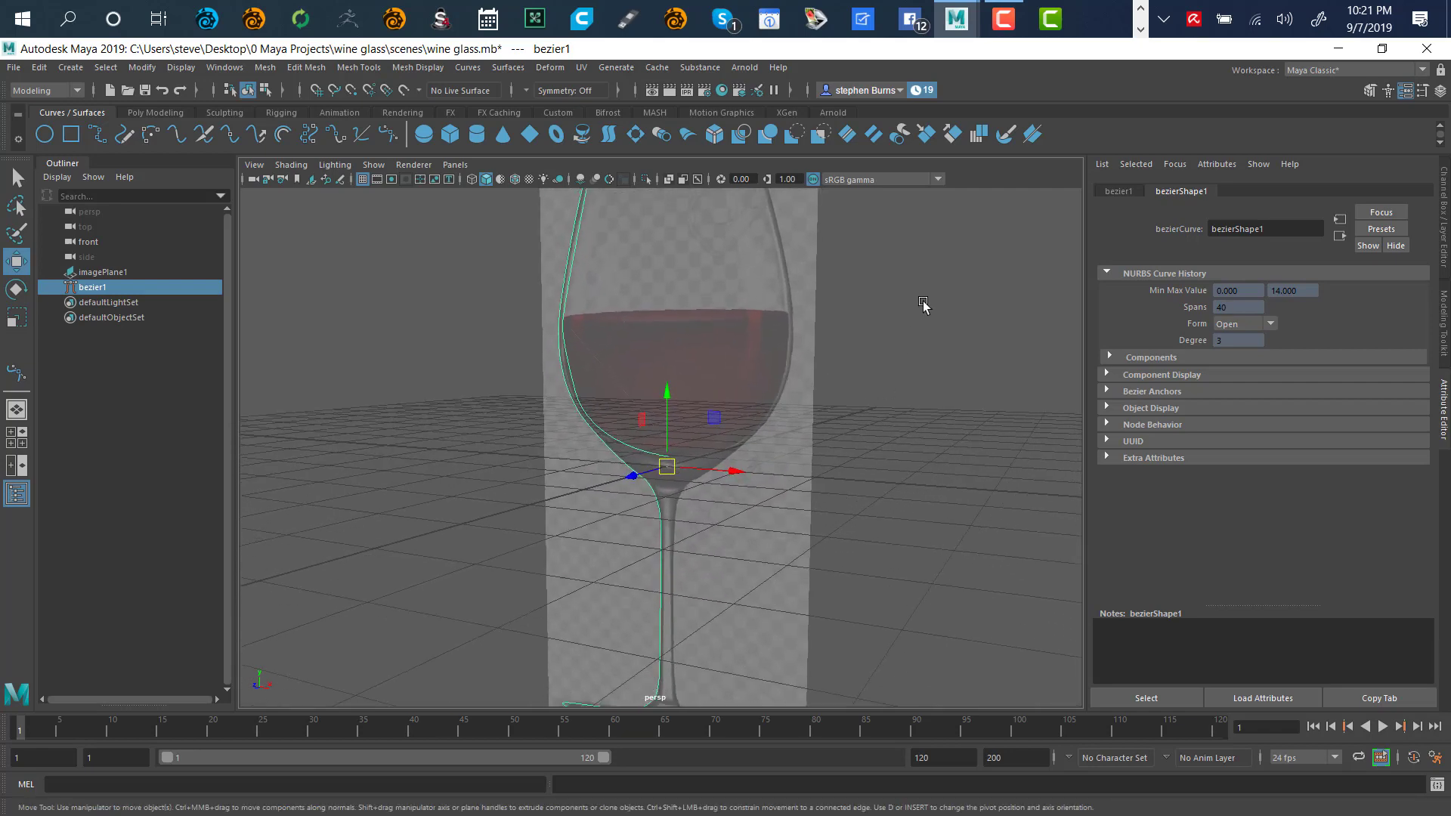
pyautogui.keyDown('alt'); pyautogui.moveTo(923, 308); pyautogui.dragTo(876, 371); pyautogui.keyUp('alt')
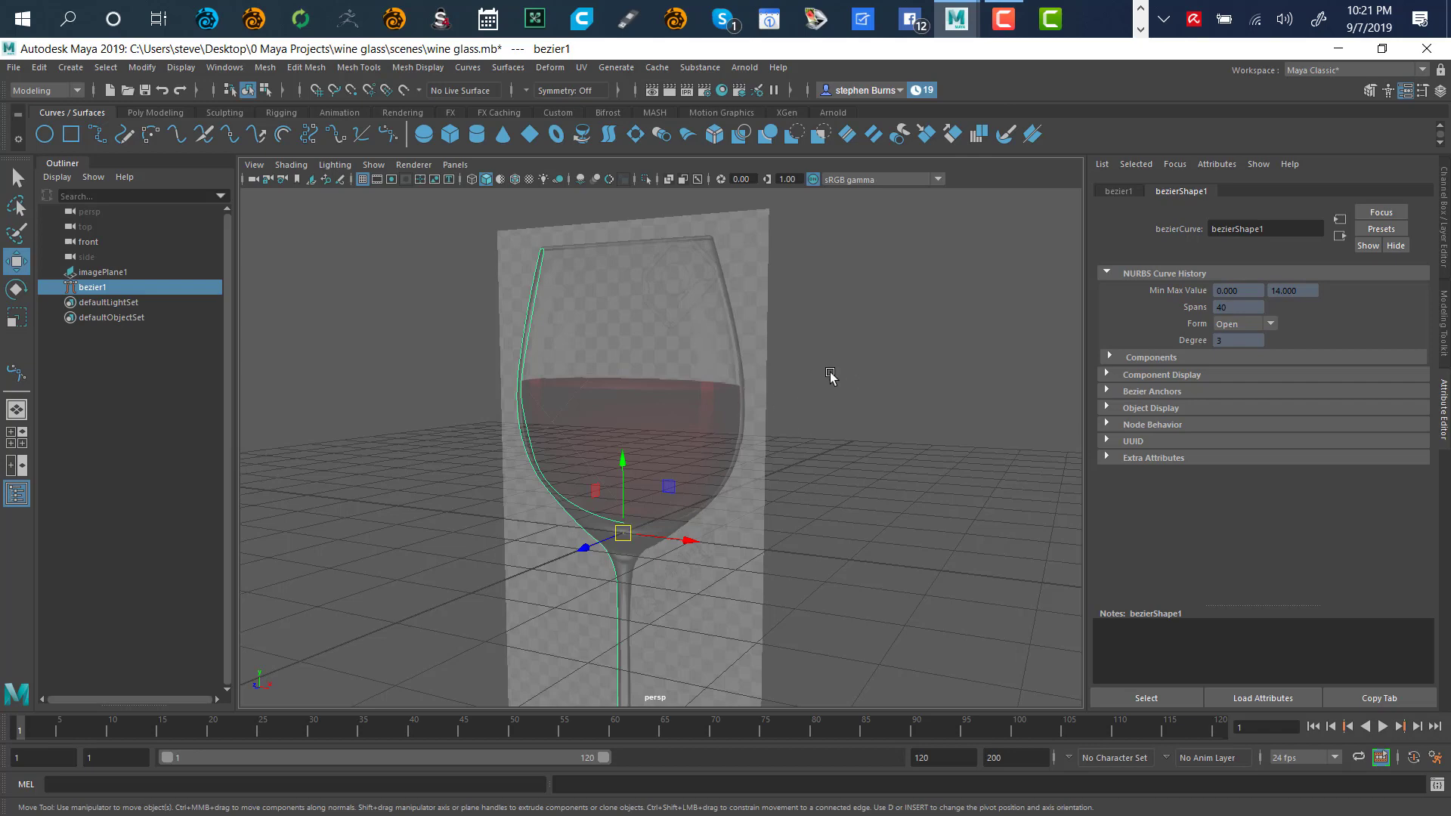
pyautogui.press('q')
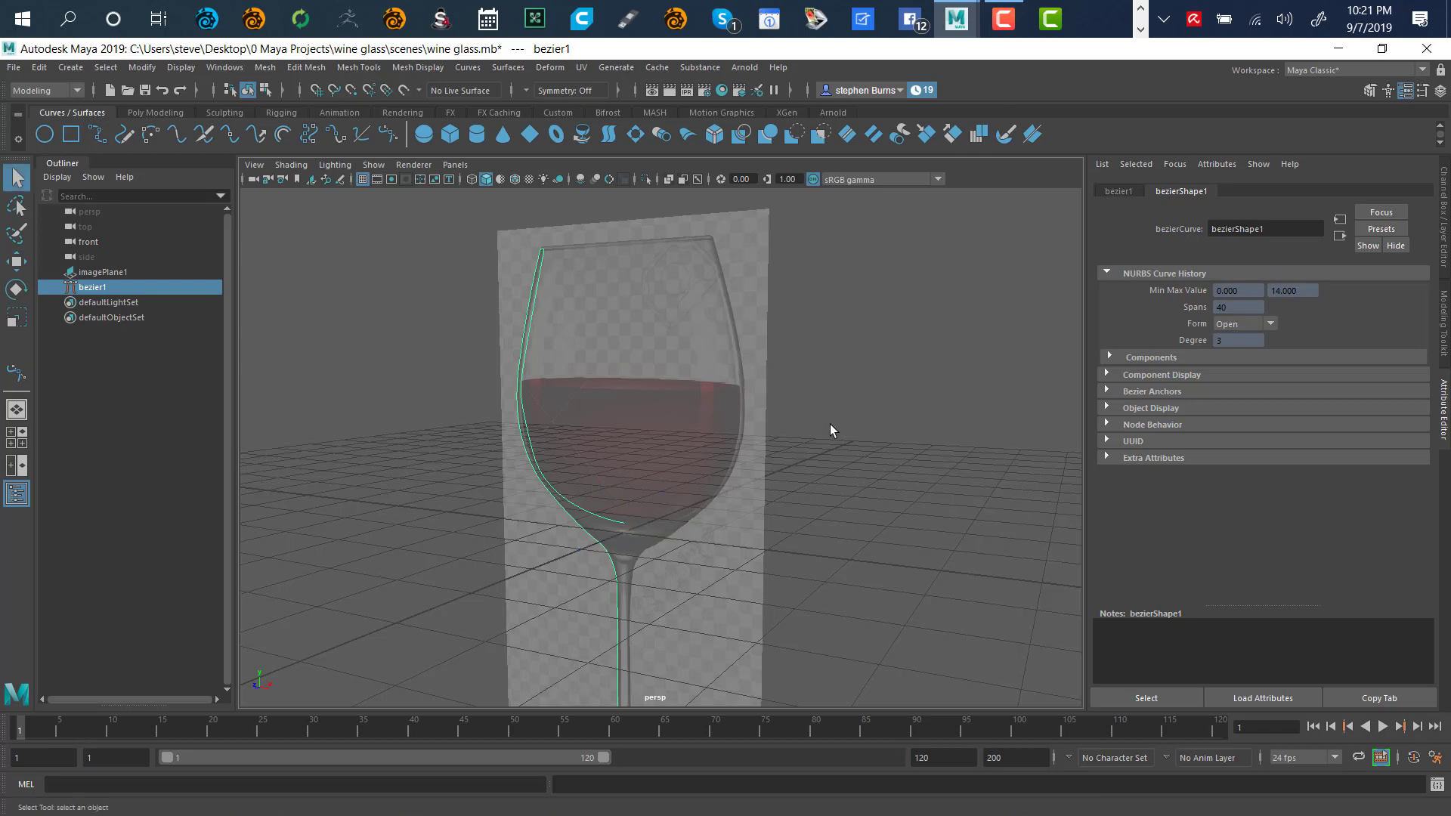
pyautogui.keyDown('alt'); pyautogui.moveTo(829, 415); pyautogui.dragTo(871, 442); pyautogui.keyUp('alt')
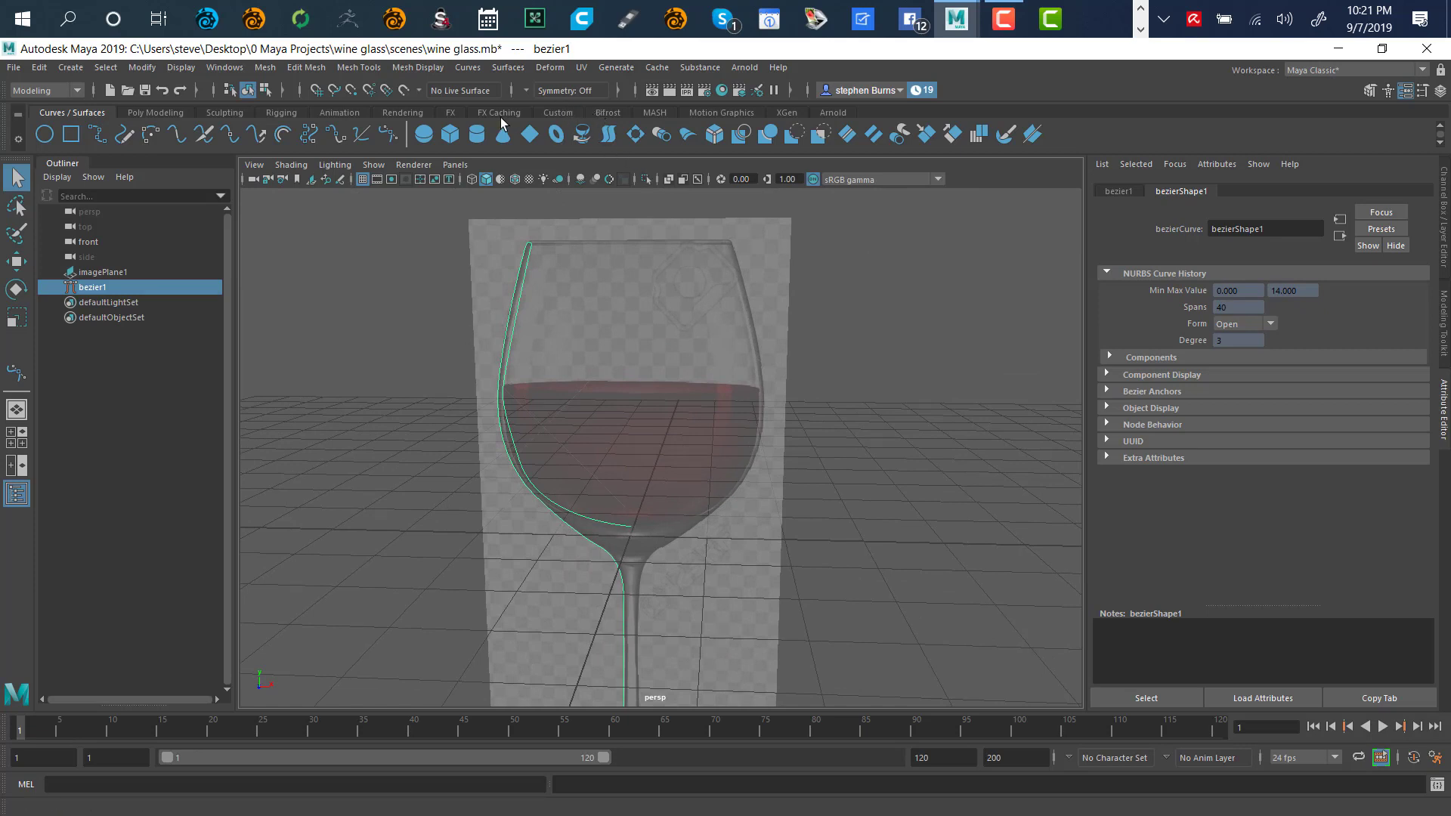
# Revolve the profile curve around the Y axis through 360 degrees with 60 segments, outputting polygons of type Quads.
pyautogui.click(508, 69)
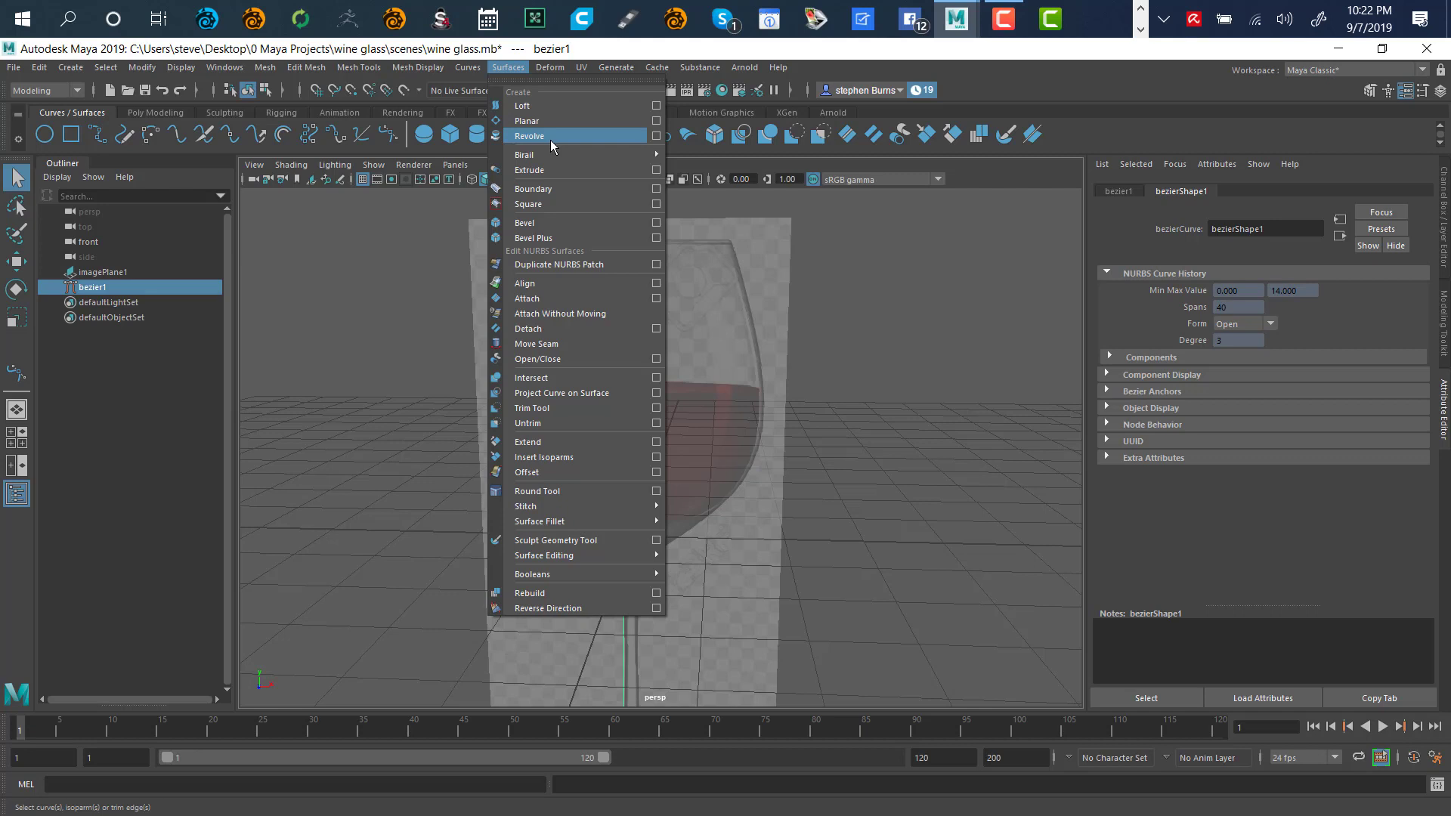
pyautogui.click(656, 137)
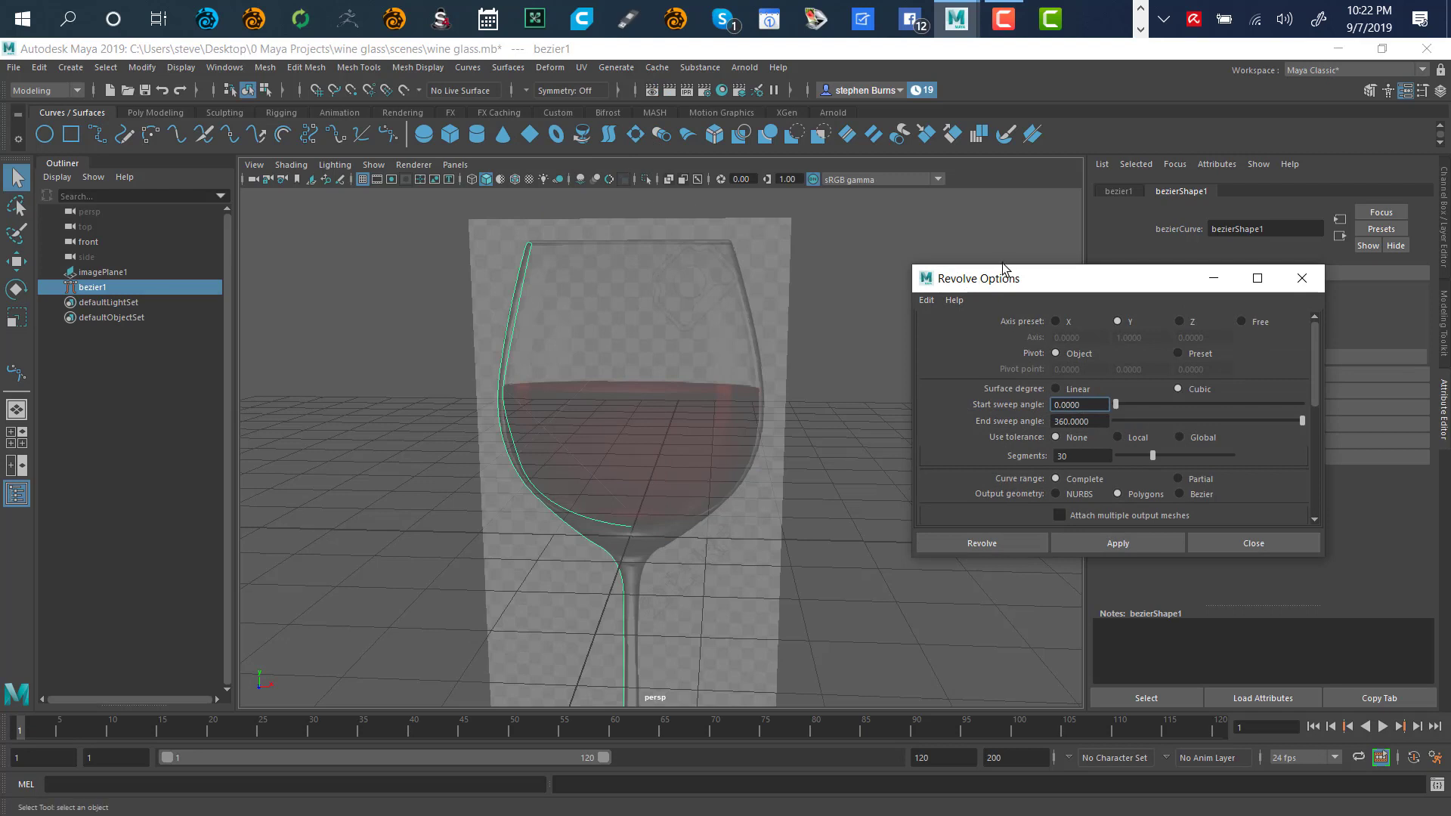
pyautogui.moveTo(1026, 279); pyautogui.dragTo(918, 189)
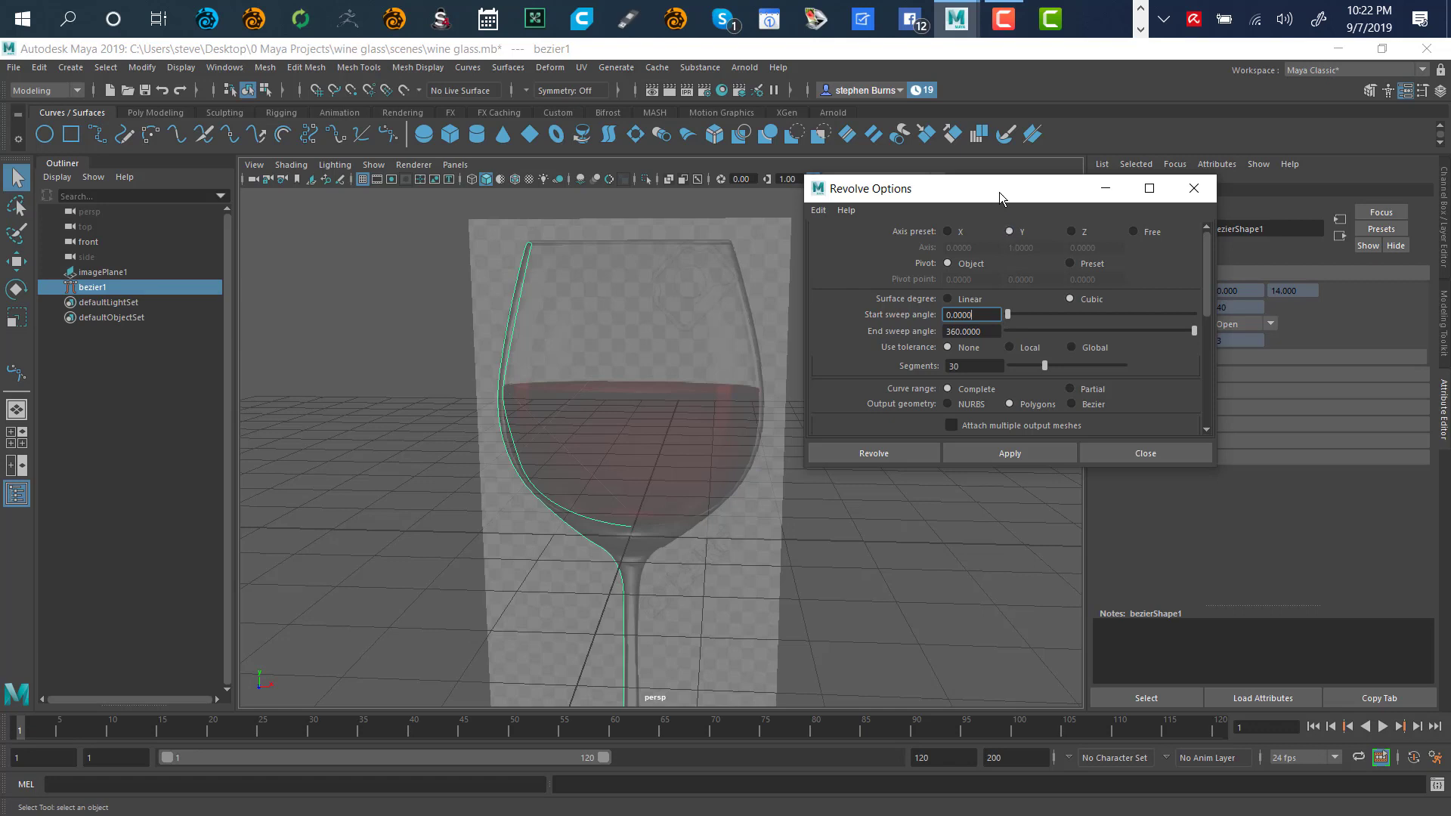
pyautogui.moveTo(998, 193); pyautogui.dragTo(974, 151)
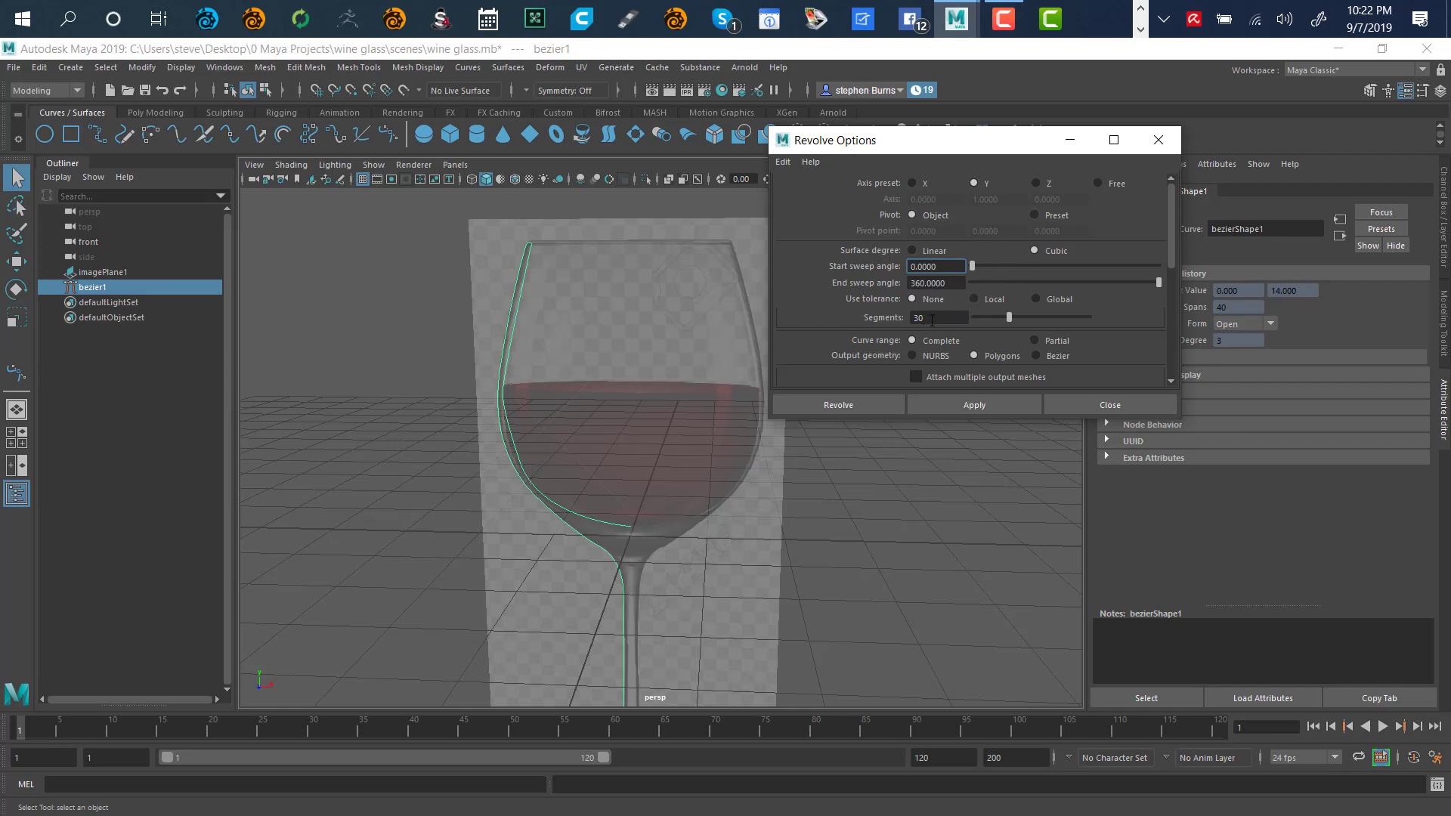
pyautogui.moveTo(921, 320); pyautogui.dragTo(905, 322)
pyautogui.moveTo(1172, 226); pyautogui.dragTo(1174, 256)
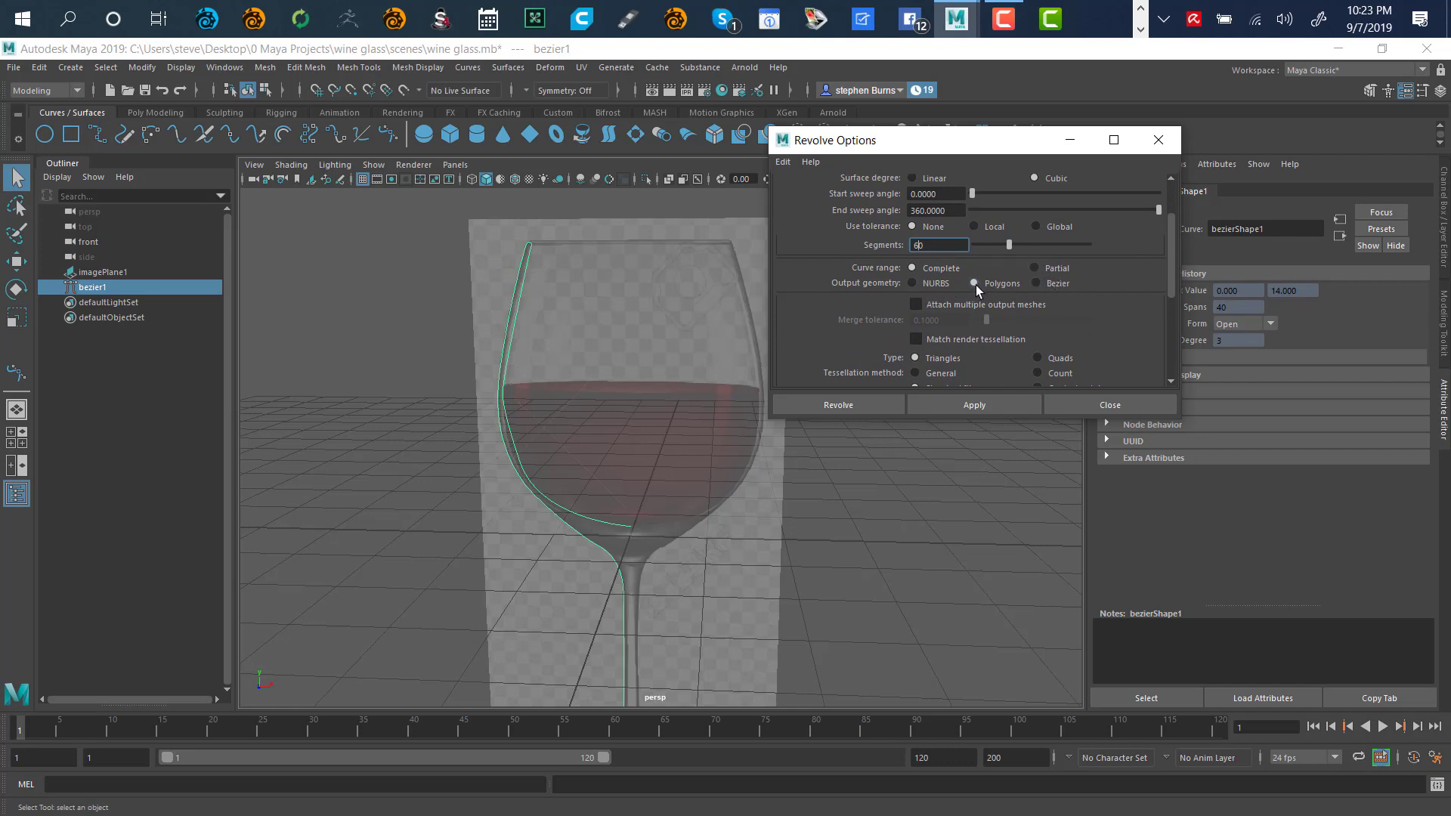
pyautogui.moveTo(1168, 252); pyautogui.dragTo(1176, 288)
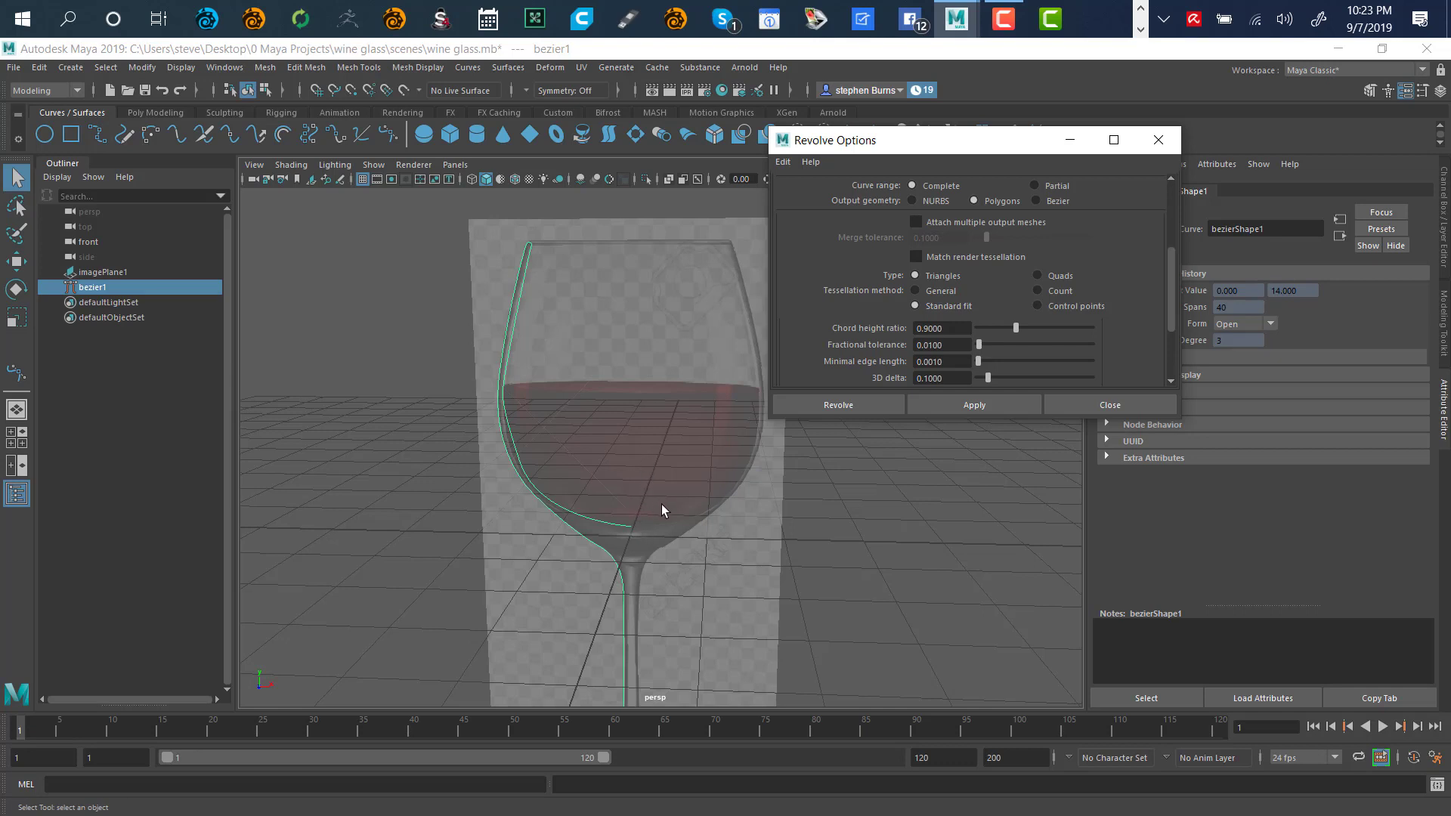
pyautogui.click(1038, 276)
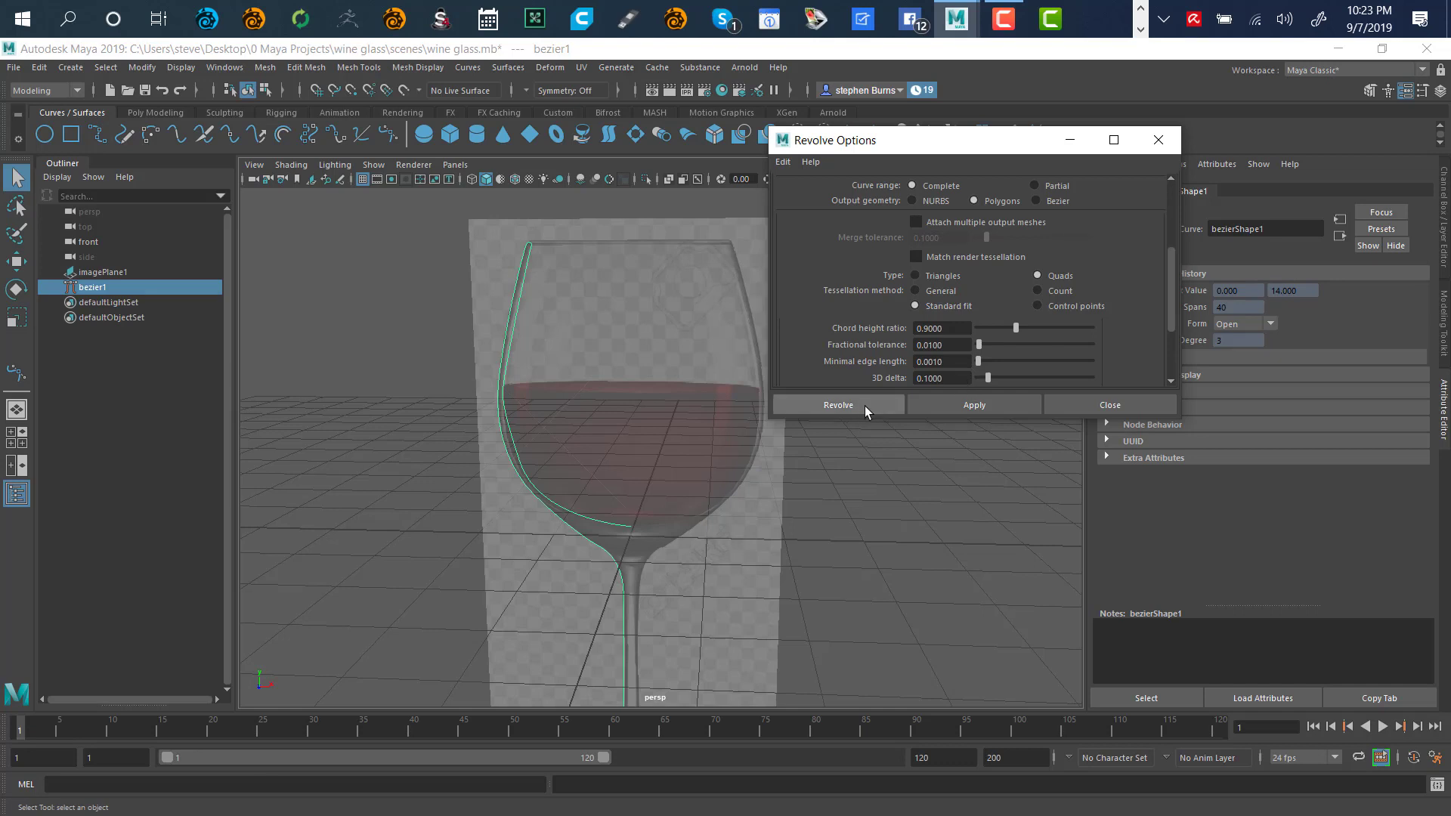
pyautogui.click(838, 405)
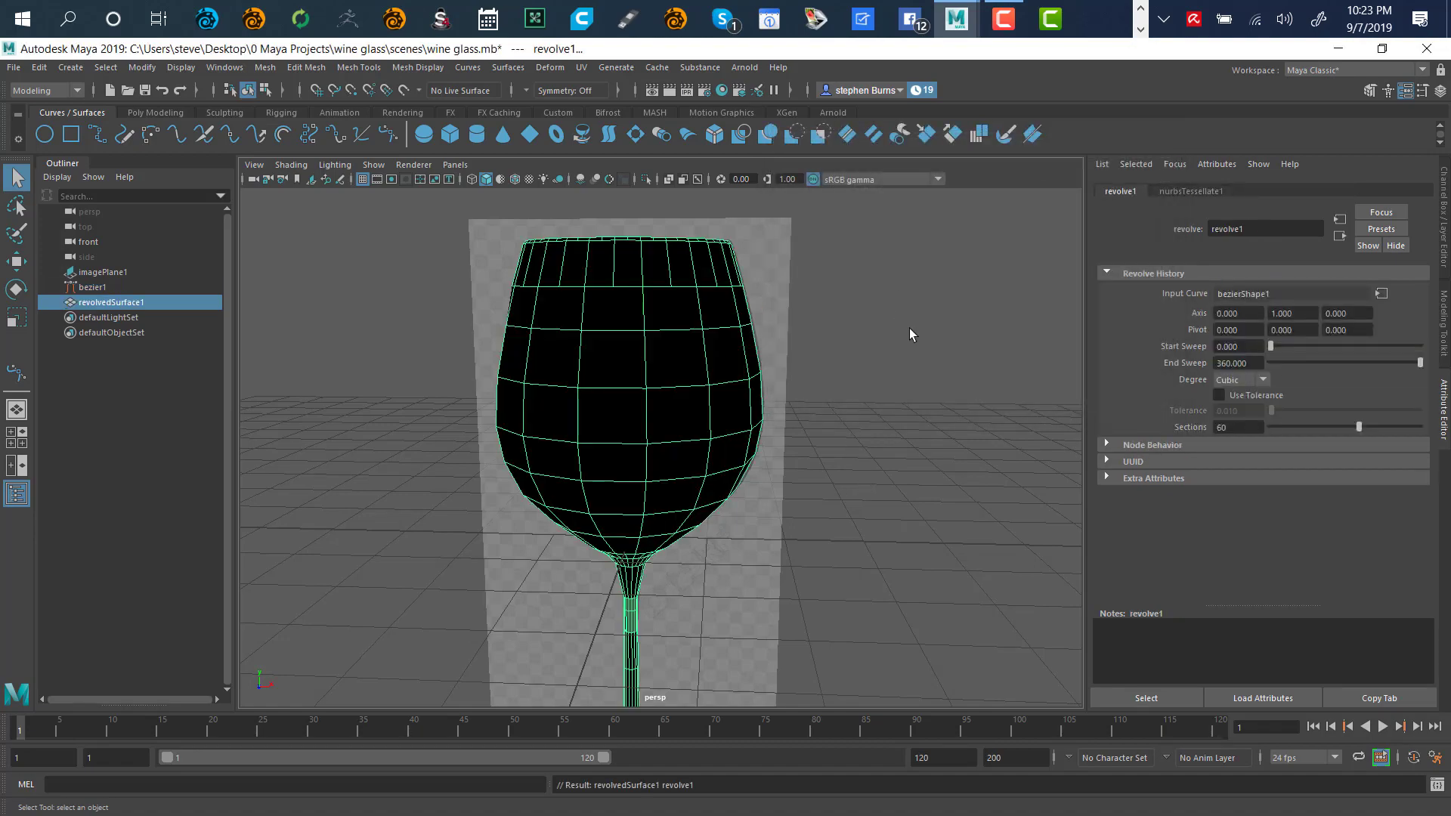
# Reverse the normals of the revolved glass mesh and inspect the bowl and rim from several angles.
pyautogui.moveTo(909, 328)
pyautogui.keyDown('alt'); pyautogui.mouseDown()
pyautogui.moveTo(900, 408)
pyautogui.moveTo(826, 307)
pyautogui.moveTo(803, 349)
pyautogui.moveTo(874, 434)
pyautogui.moveTo(936, 412)
pyautogui.moveTo(927, 434)
pyautogui.moveTo(858, 275)
pyautogui.moveTo(781, 356)
pyautogui.moveTo(829, 451)
pyautogui.moveTo(937, 411)
pyautogui.moveTo(930, 330)
pyautogui.moveTo(875, 328)
pyautogui.moveTo(858, 307)
pyautogui.moveTo(910, 320)
pyautogui.mouseUp(); pyautogui.keyUp('alt')
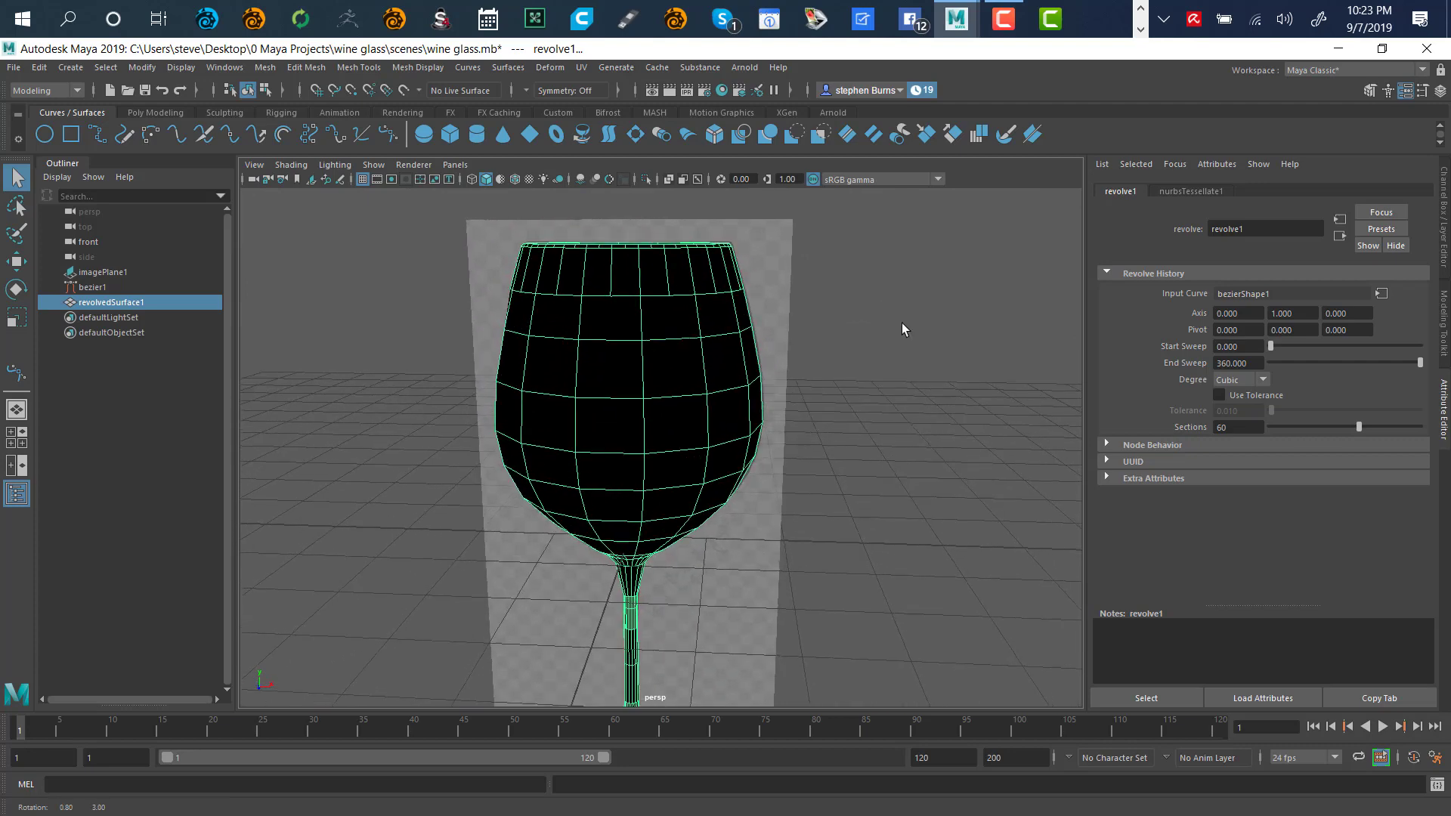
pyautogui.click(512, 68)
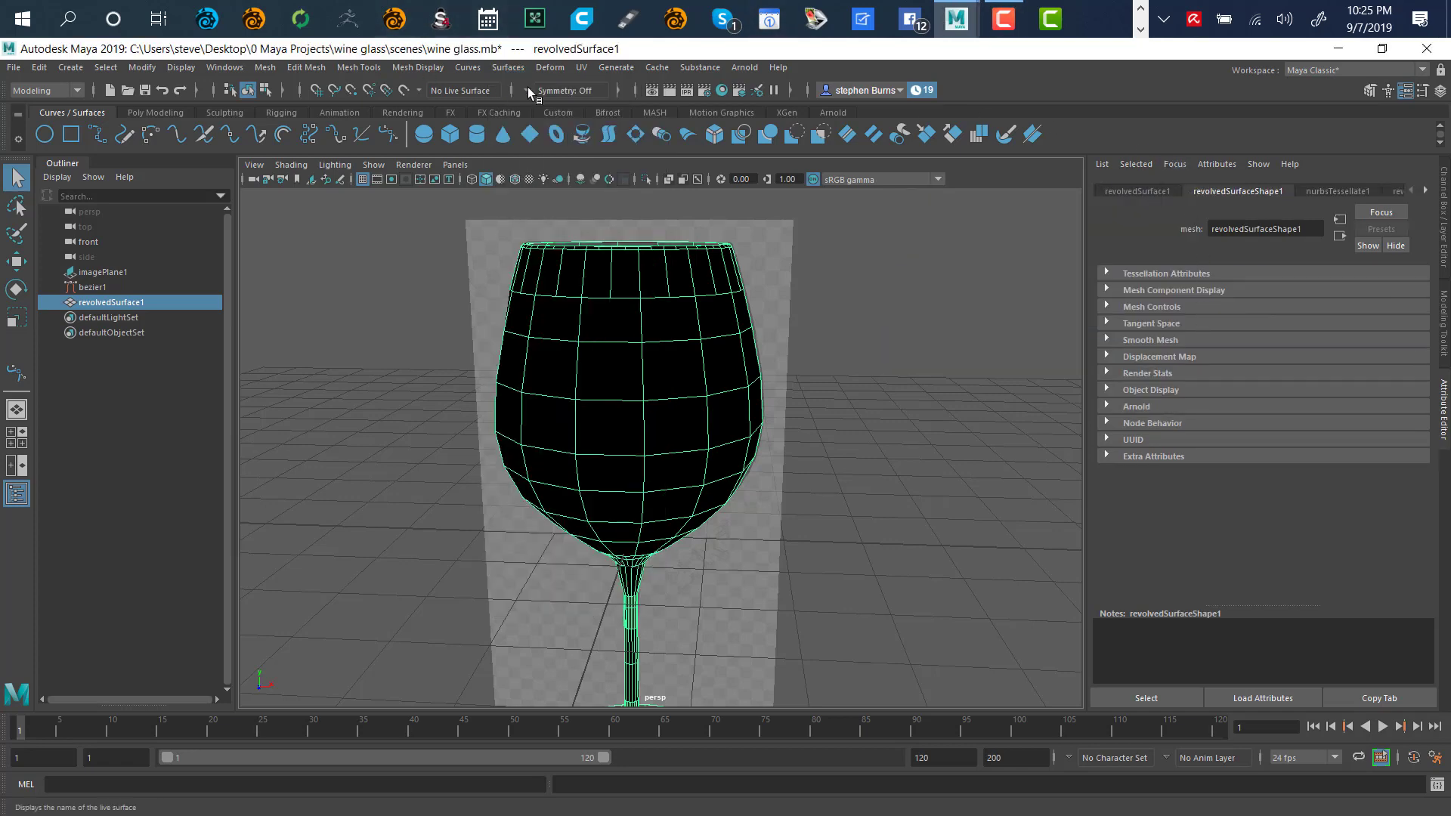
pyautogui.click(509, 68)
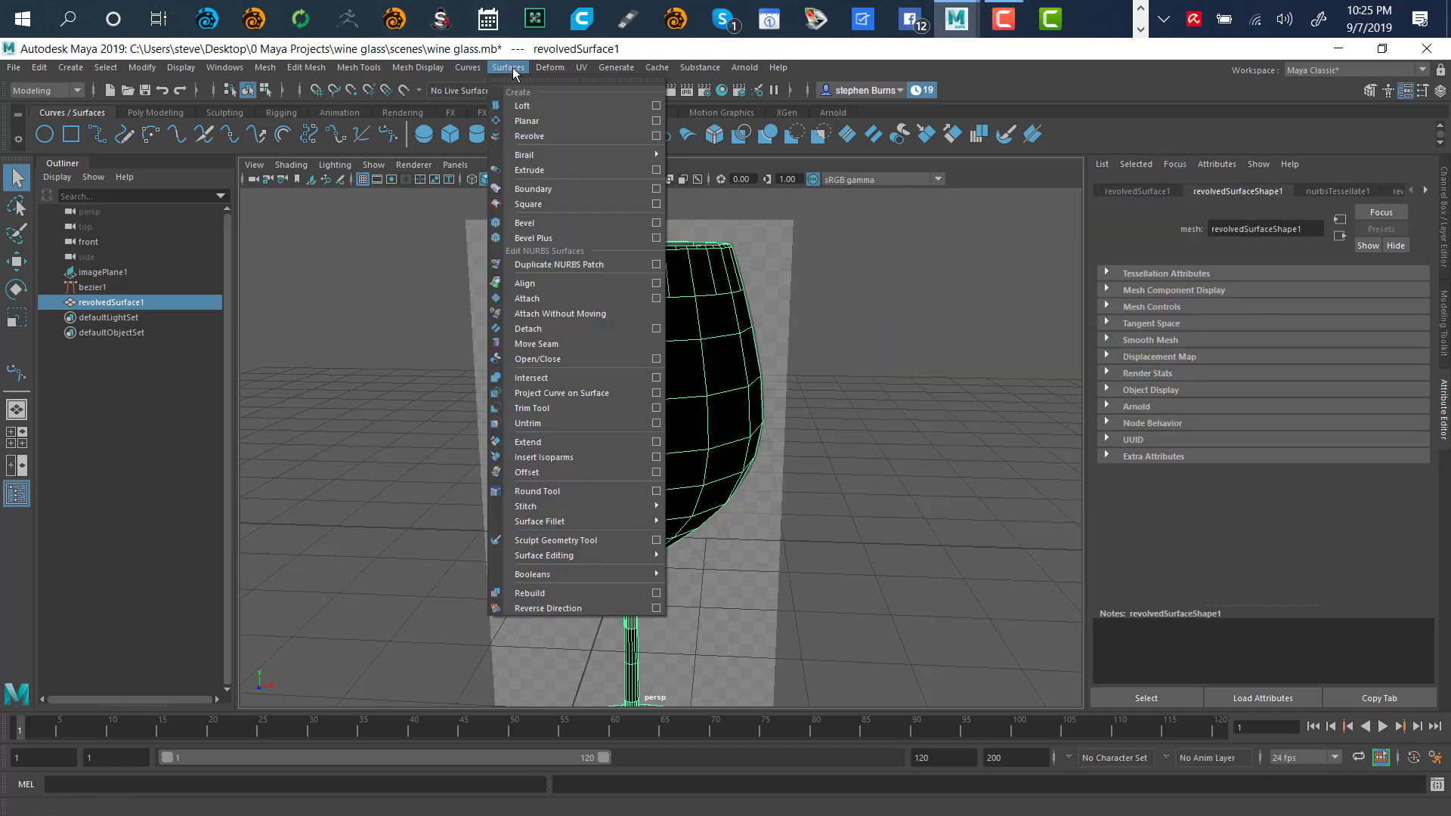
pyautogui.click(425, 70)
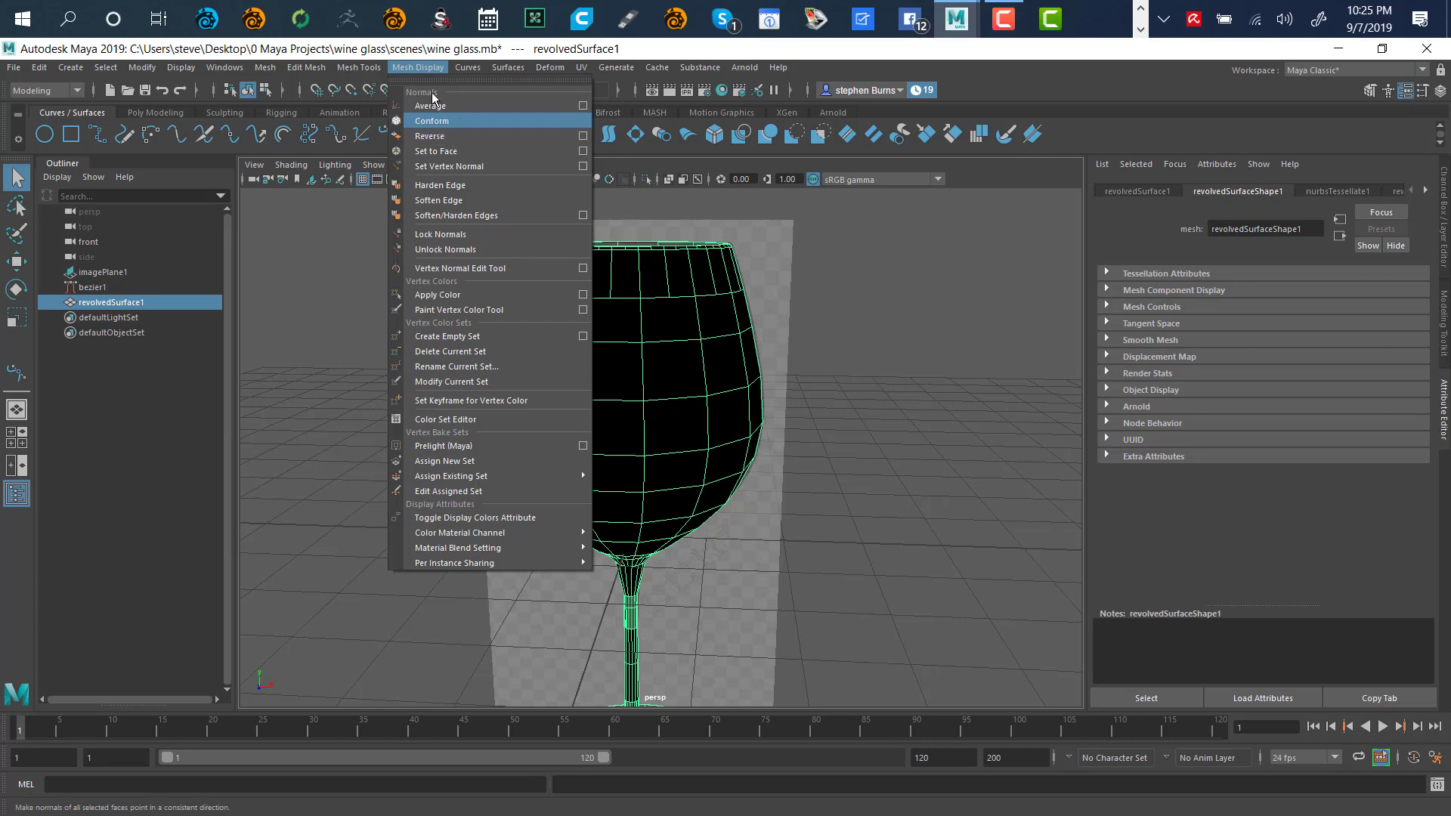
pyautogui.click(503, 68)
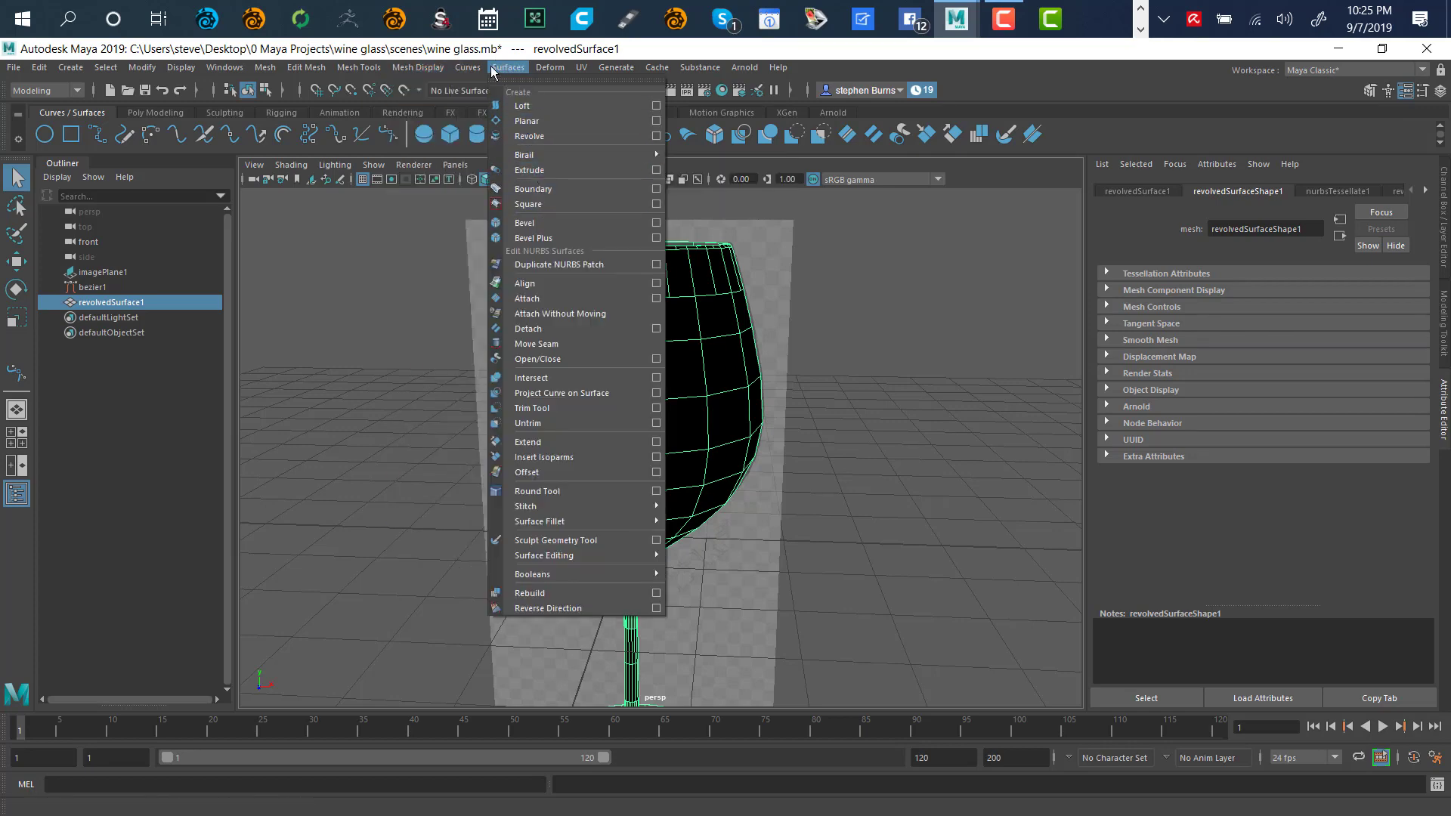
pyautogui.moveTo(418, 70)
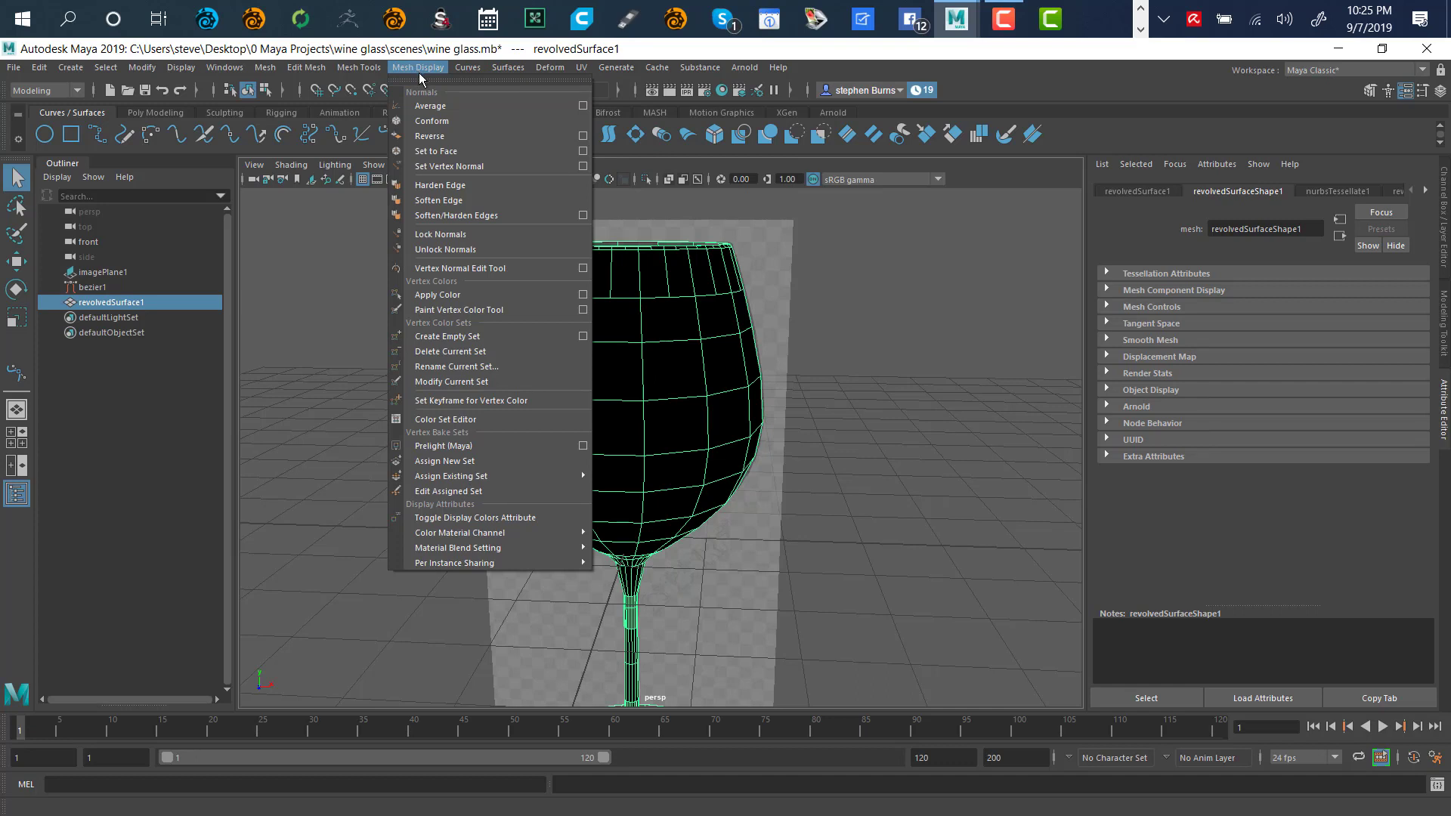
pyautogui.click(448, 136)
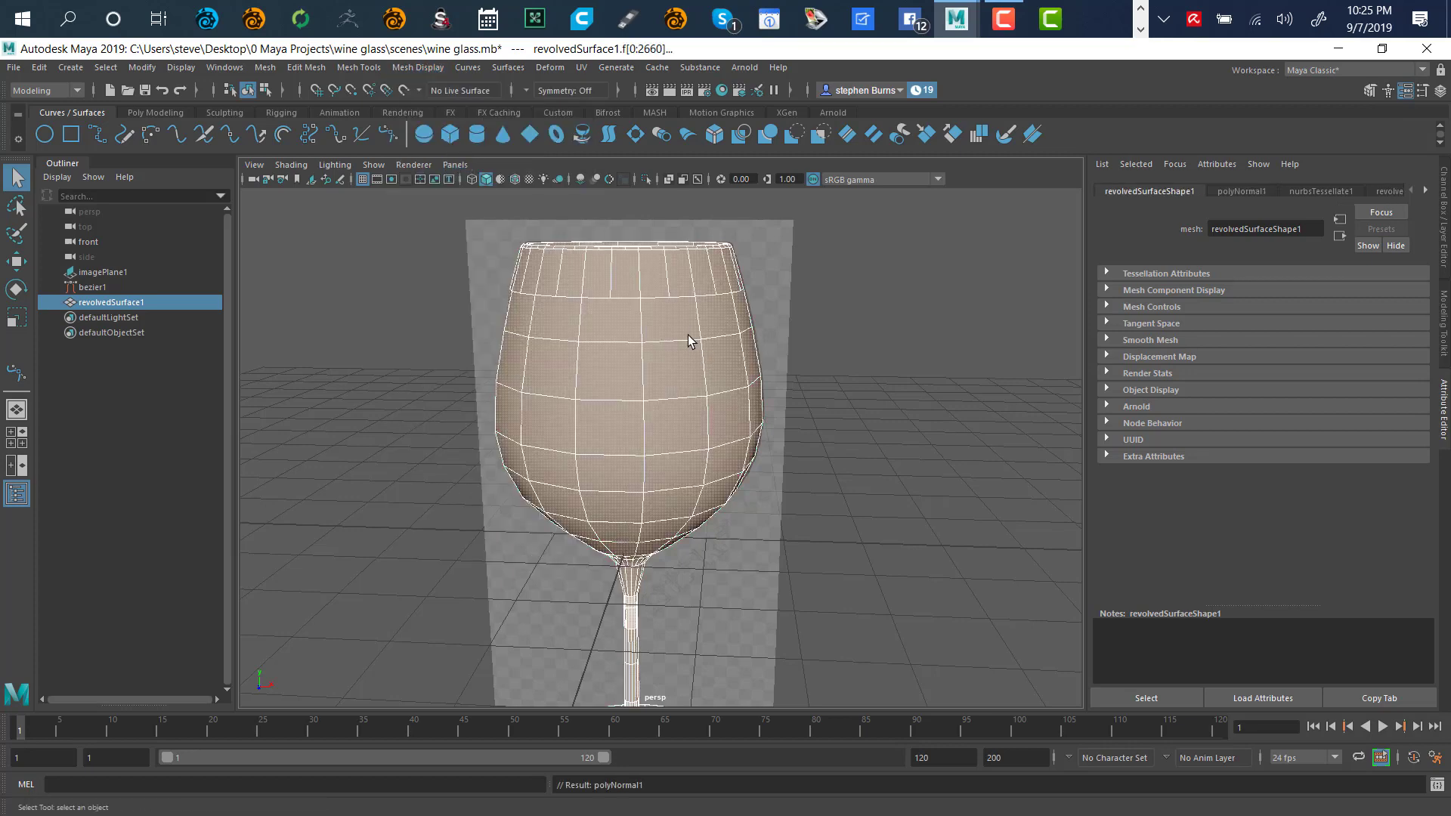
pyautogui.keyDown('alt'); pyautogui.moveTo(862, 368); pyautogui.dragTo(639, 412); pyautogui.keyUp('alt')
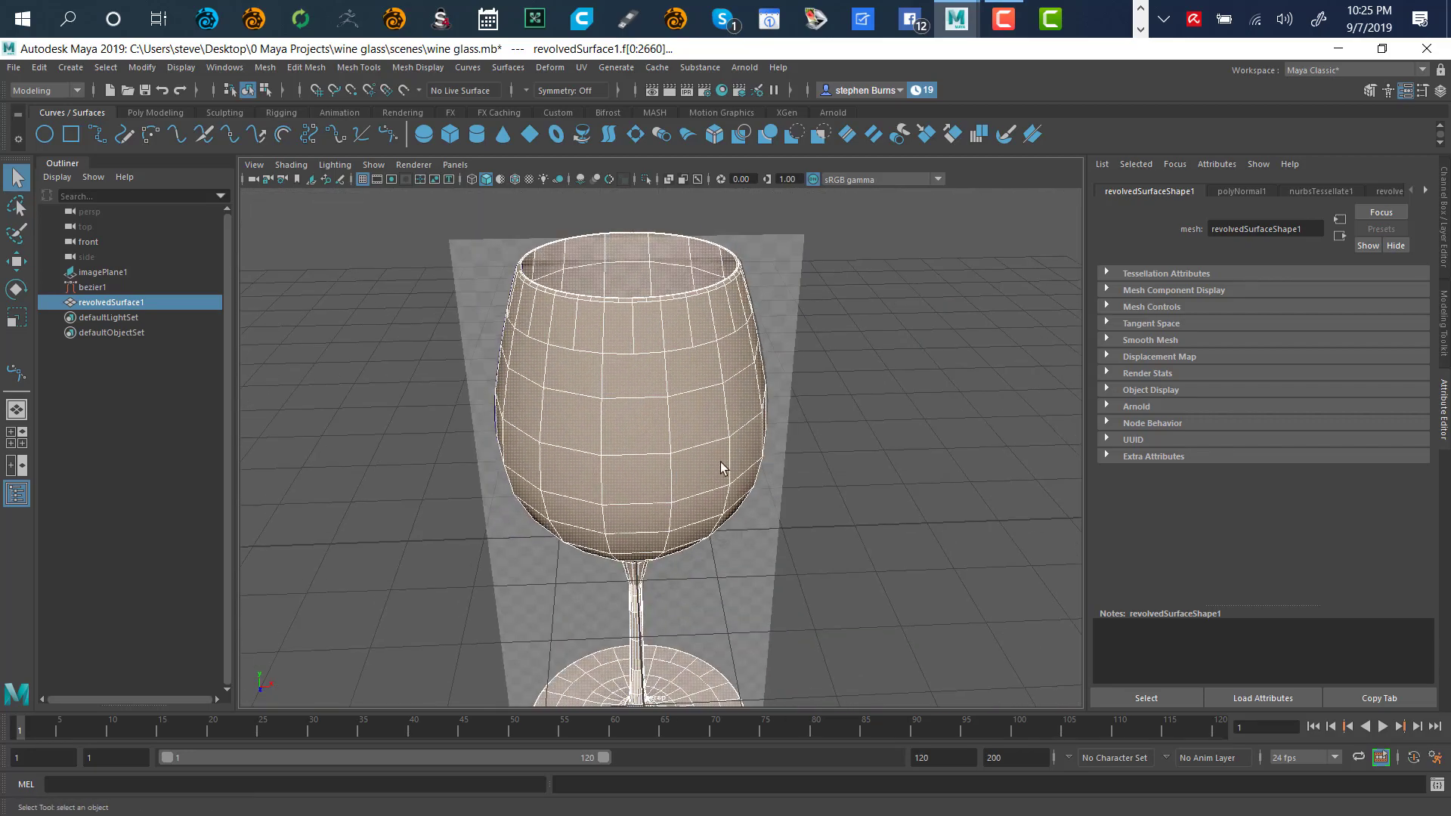
pyautogui.keyDown('alt'); pyautogui.moveTo(688, 368); pyautogui.dragTo(672, 446); pyautogui.keyUp('alt')
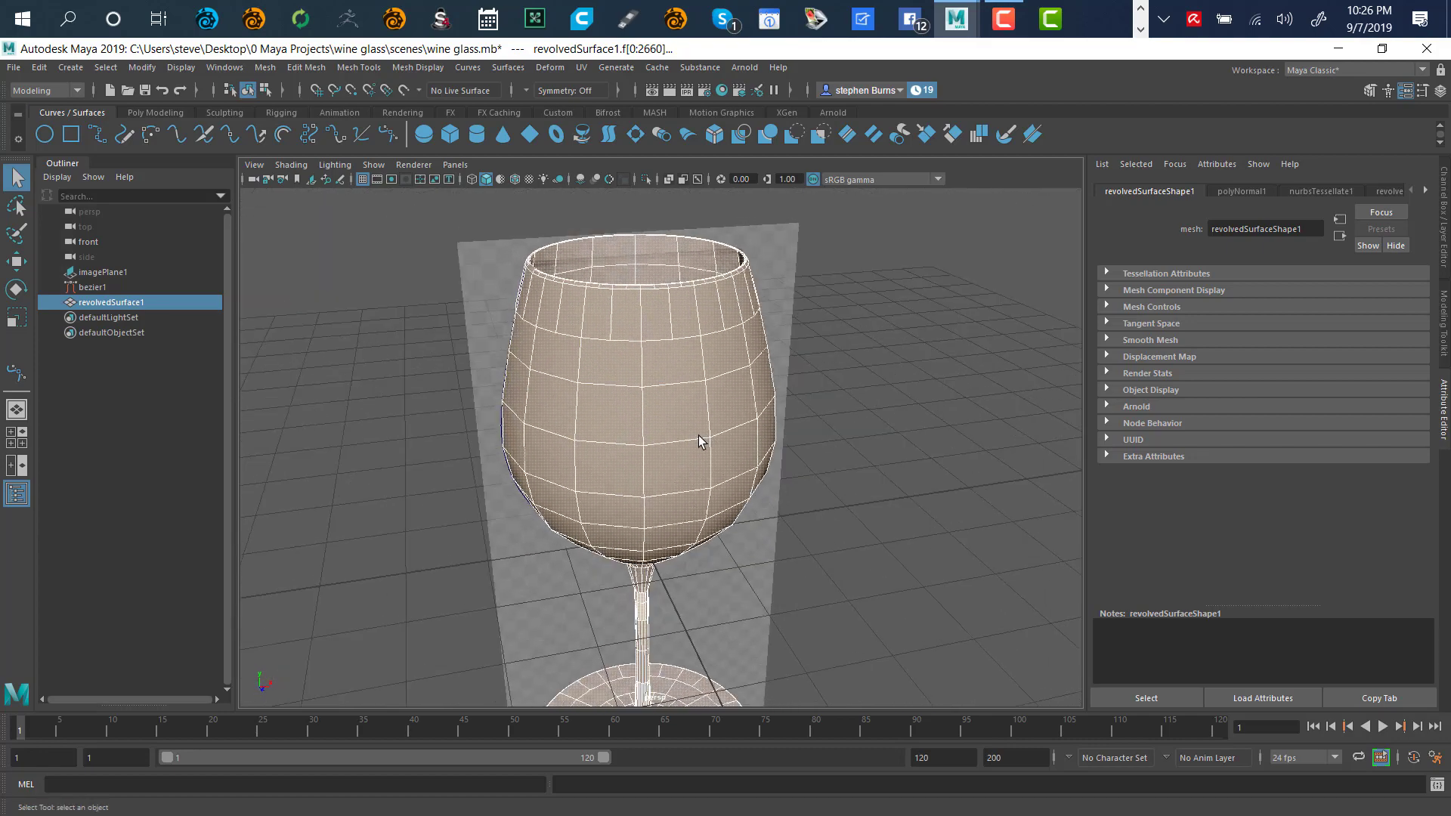
# Undo the normal reversal and the revolve, back to the selected profile curve.
pyautogui.hotkey('ctrl', 'z')
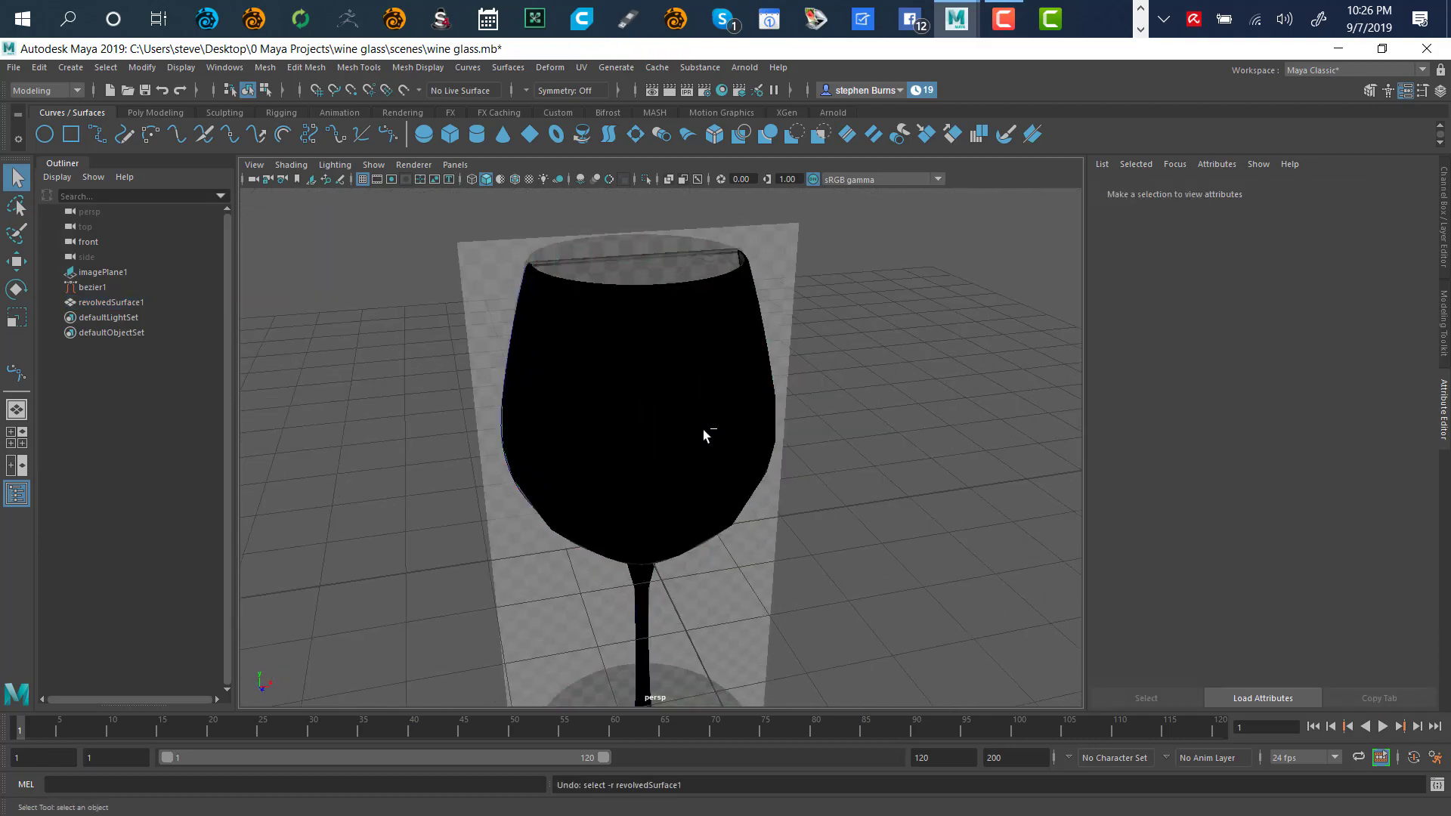
pyautogui.hotkey('ctrl', 'z')
pyautogui.hotkey('ctrl', 'z')
pyautogui.hotkey('ctrl', 'z')
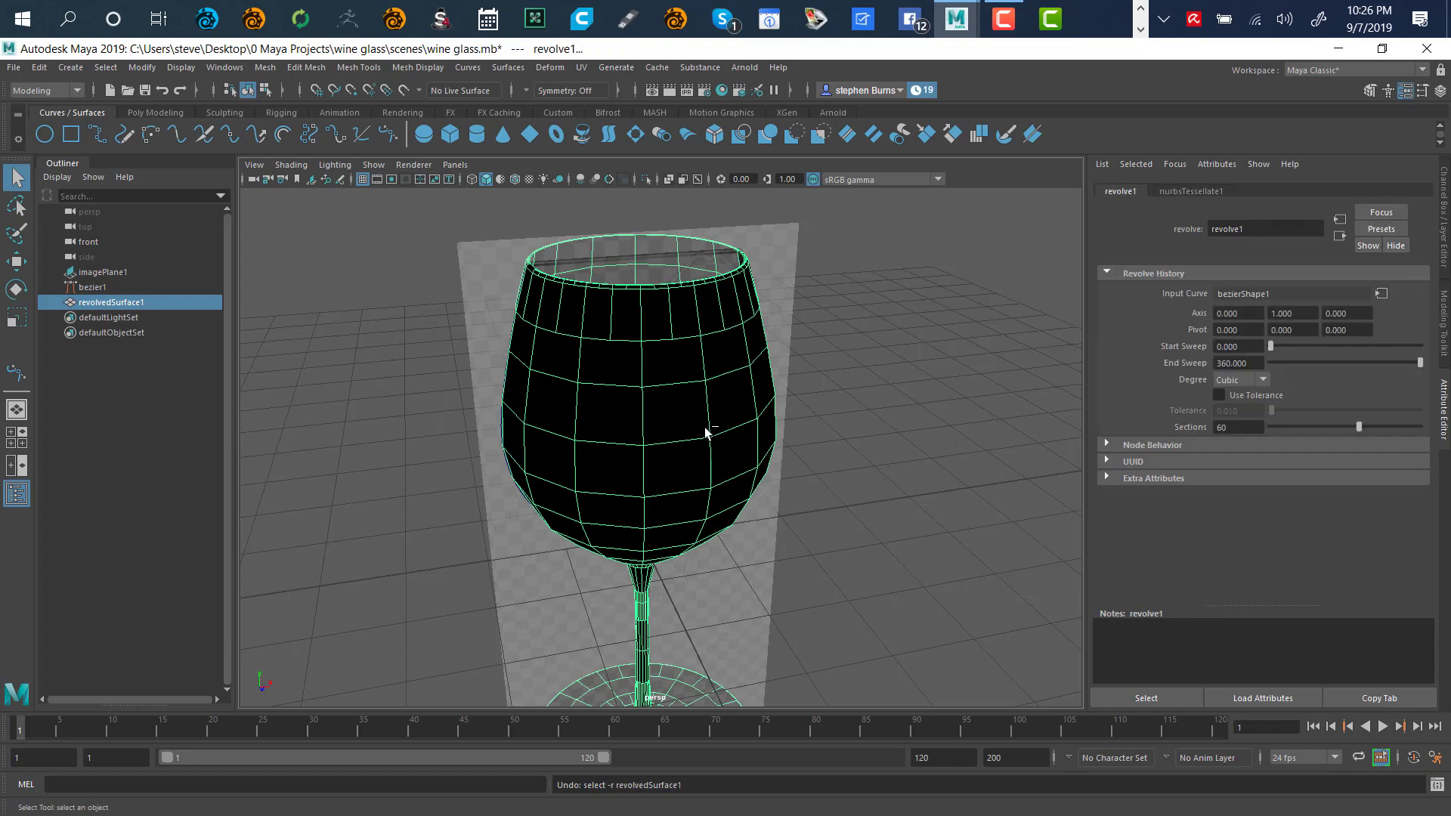
pyautogui.hotkey('ctrl', 'z')
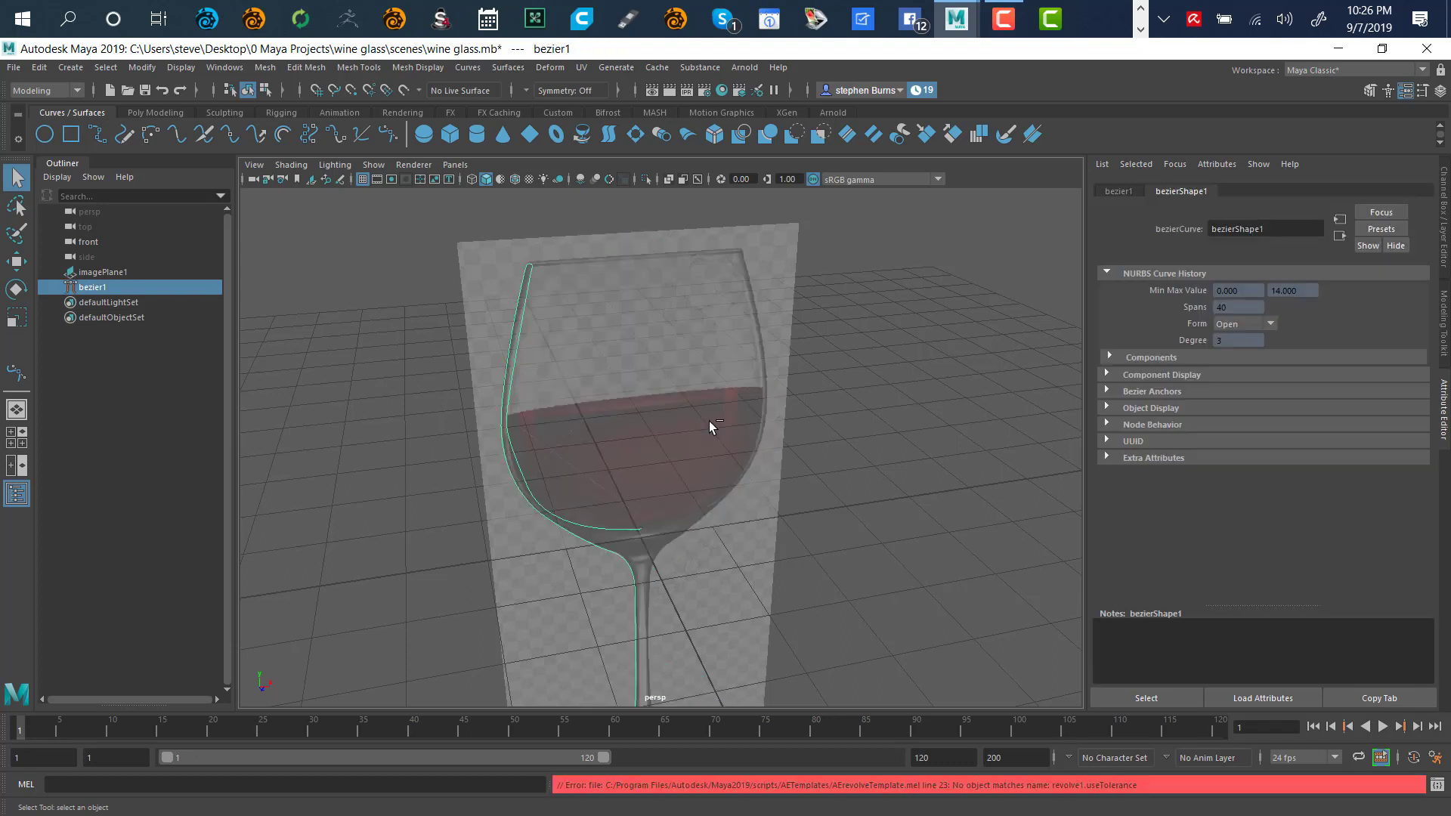
# Try to revolve the profile curve into a polygon mesh made of triangles with 60 segments.
pyautogui.click(511, 71)
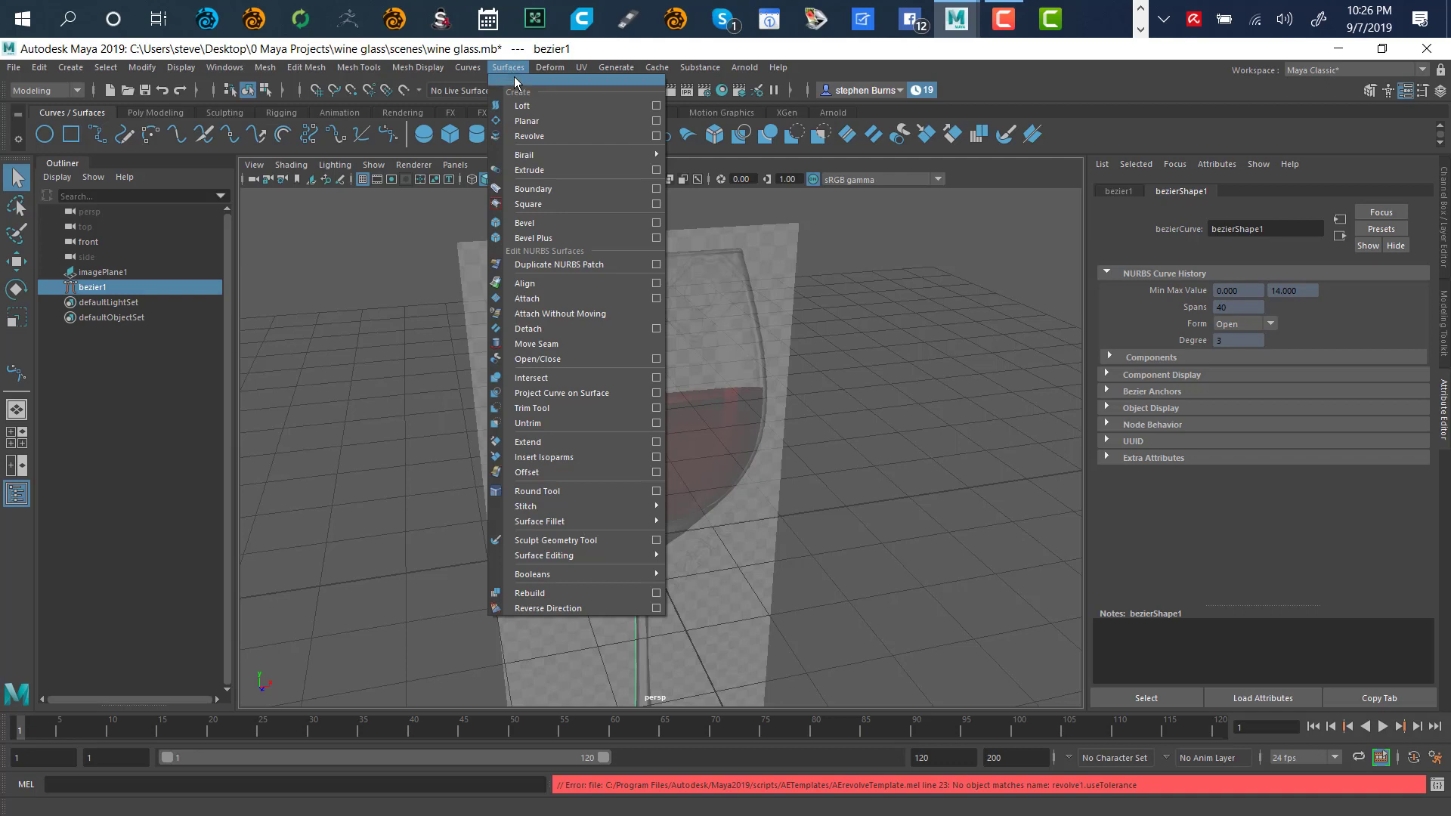
pyautogui.click(648, 137)
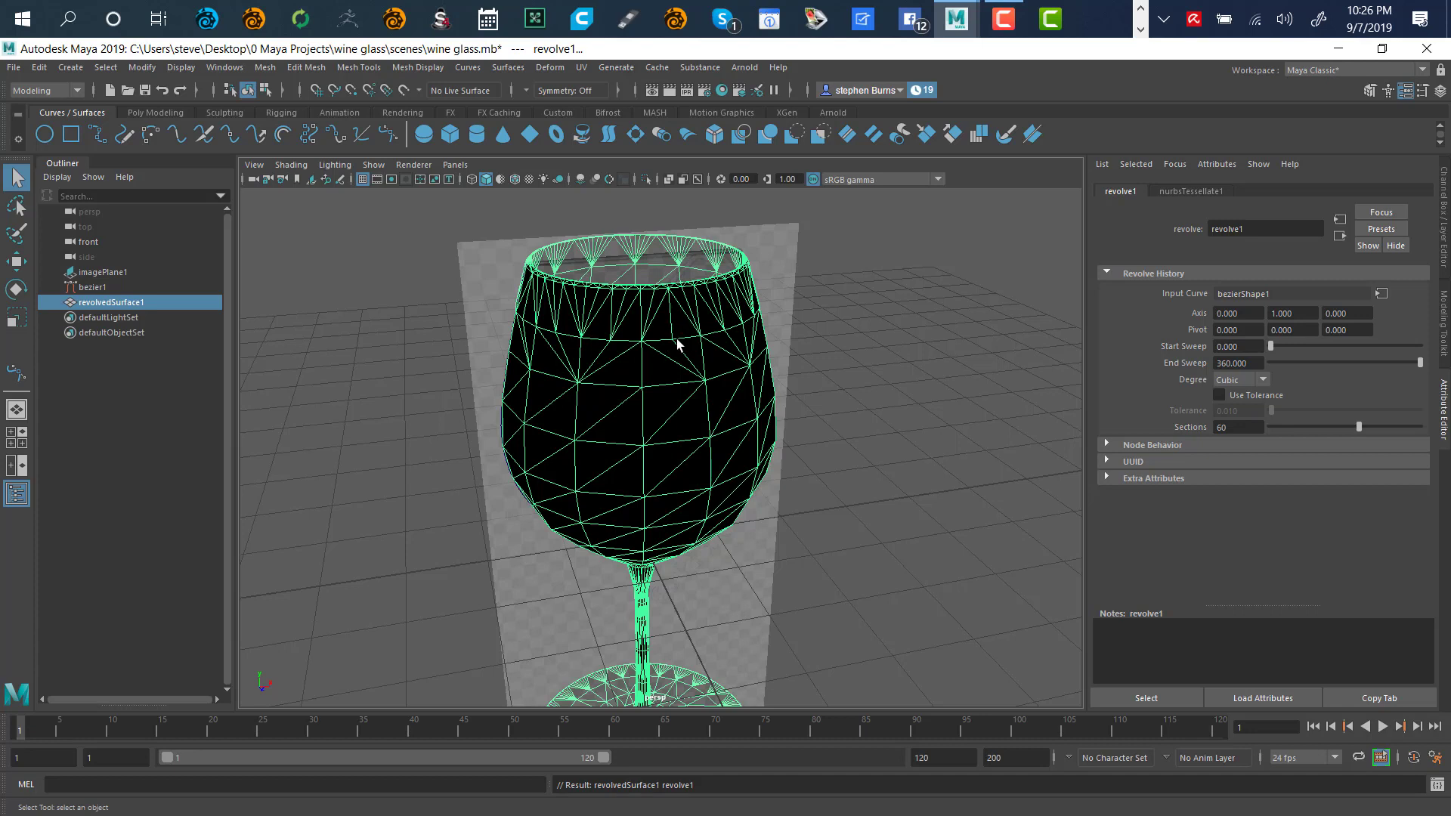
pyautogui.press('Delete')
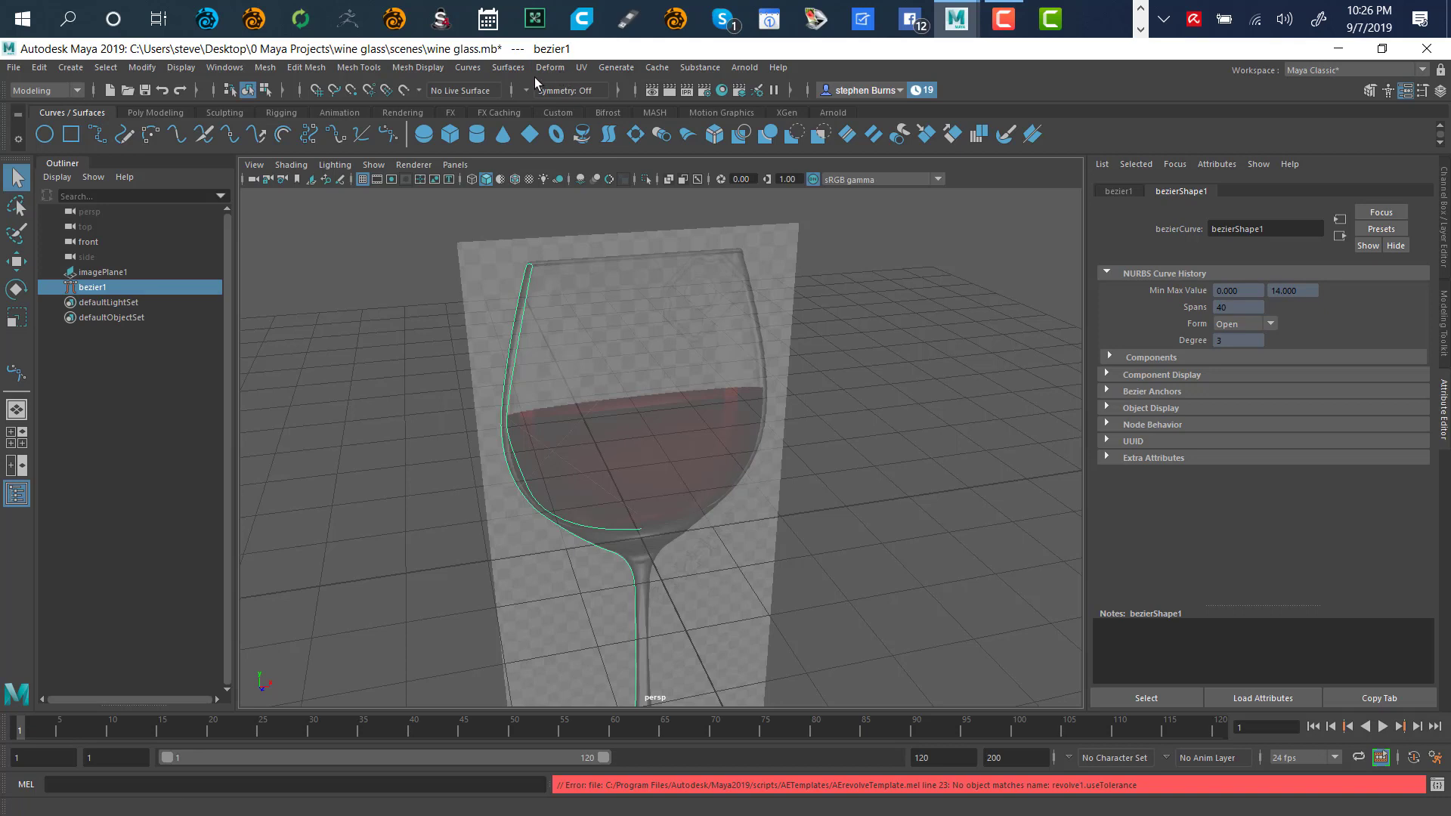
# Open the Revolve options for the profile curve, try segment counts of 24 and 73, and enlarge the dialog.
pyautogui.click(508, 67)
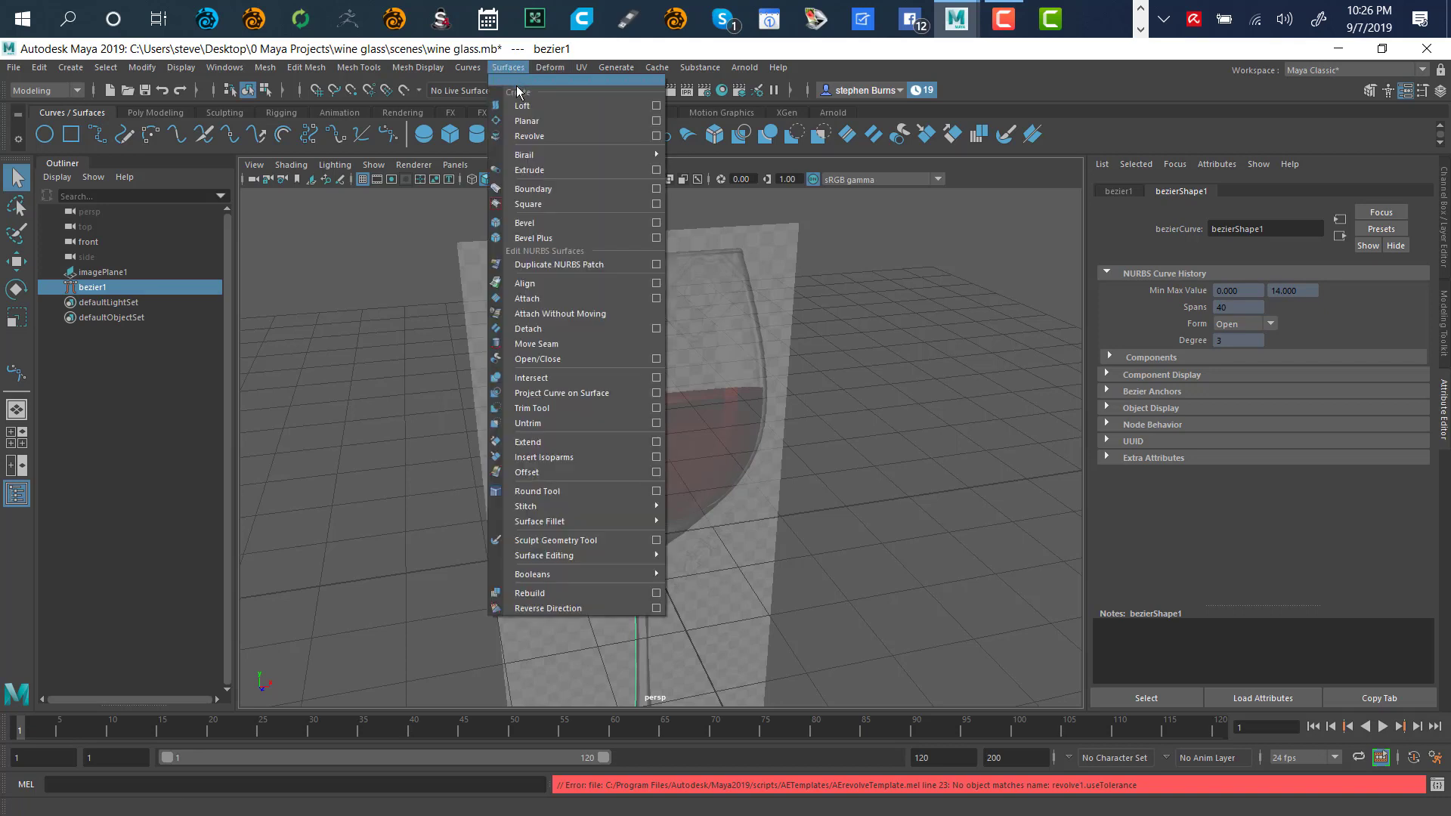
pyautogui.click(656, 137)
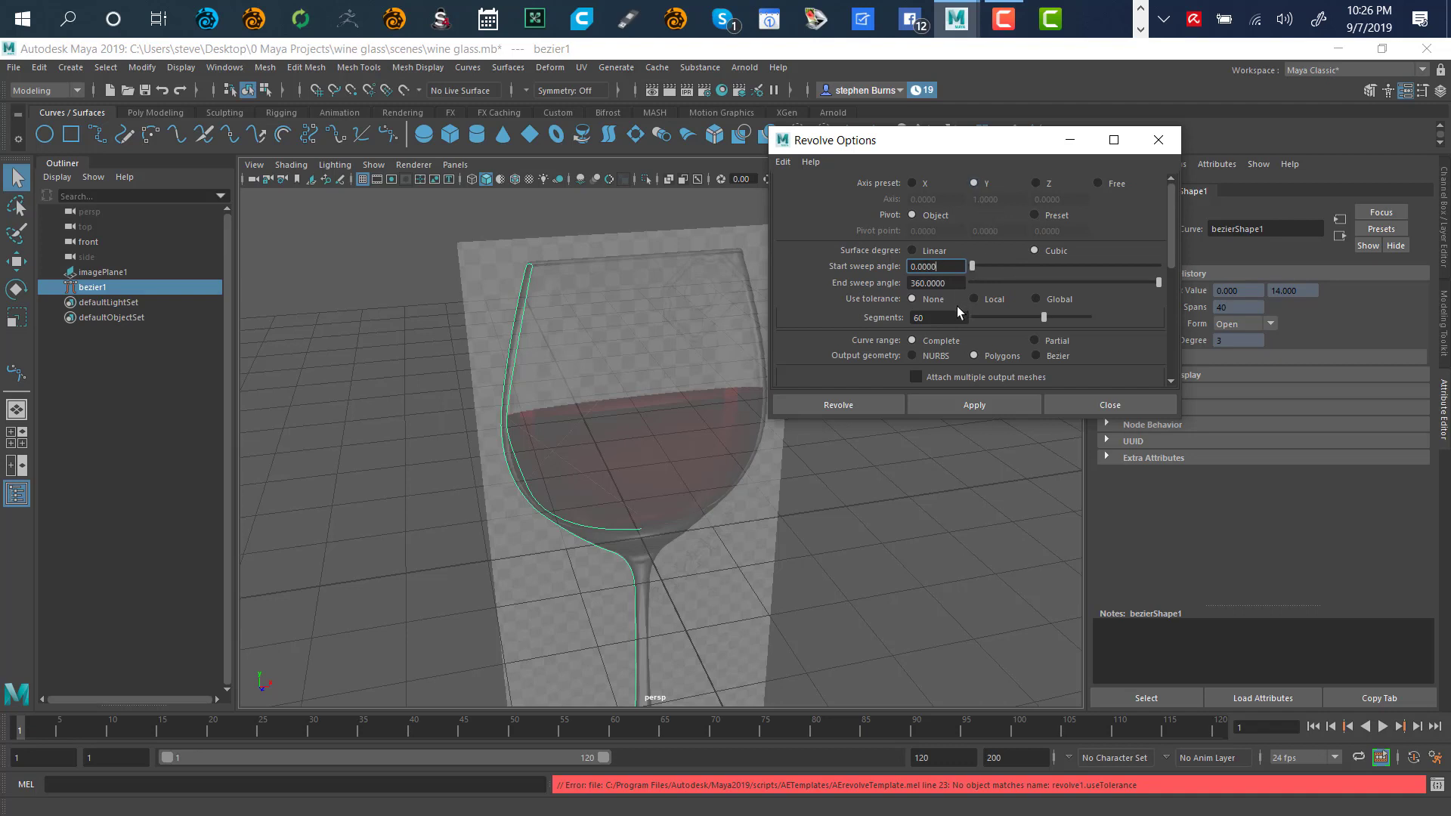
pyautogui.doubleClick(934, 318)
pyautogui.write('24')
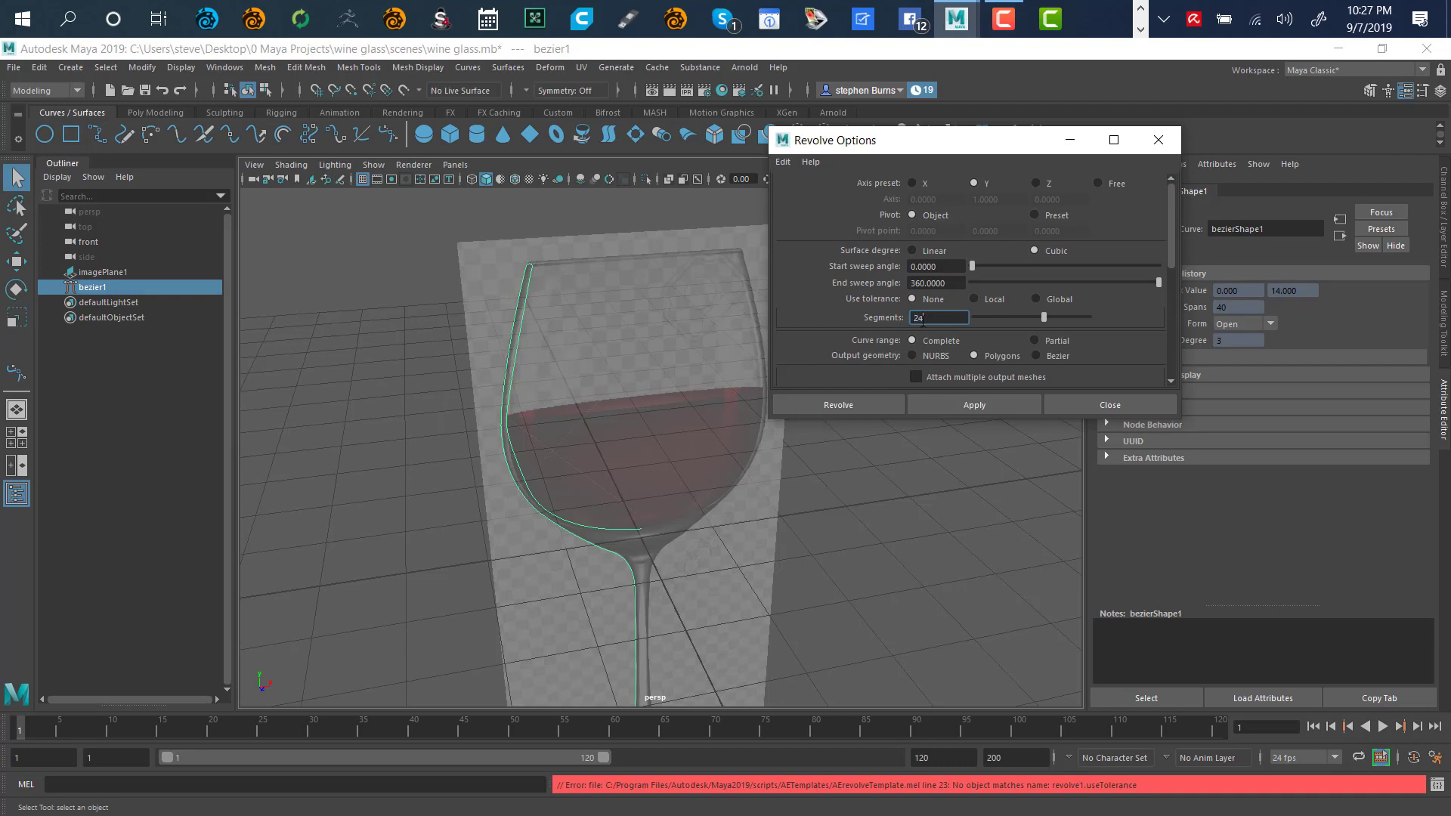
pyautogui.doubleClick(930, 318)
pyautogui.click(932, 320)
pyautogui.moveTo(1059, 323)
pyautogui.mouseDown()
pyautogui.moveTo(1089, 328)
pyautogui.moveTo(1031, 328)
pyautogui.moveTo(1058, 328)
pyautogui.mouseUp()
pyautogui.moveTo(1189, 373); pyautogui.dragTo(1195, 585)
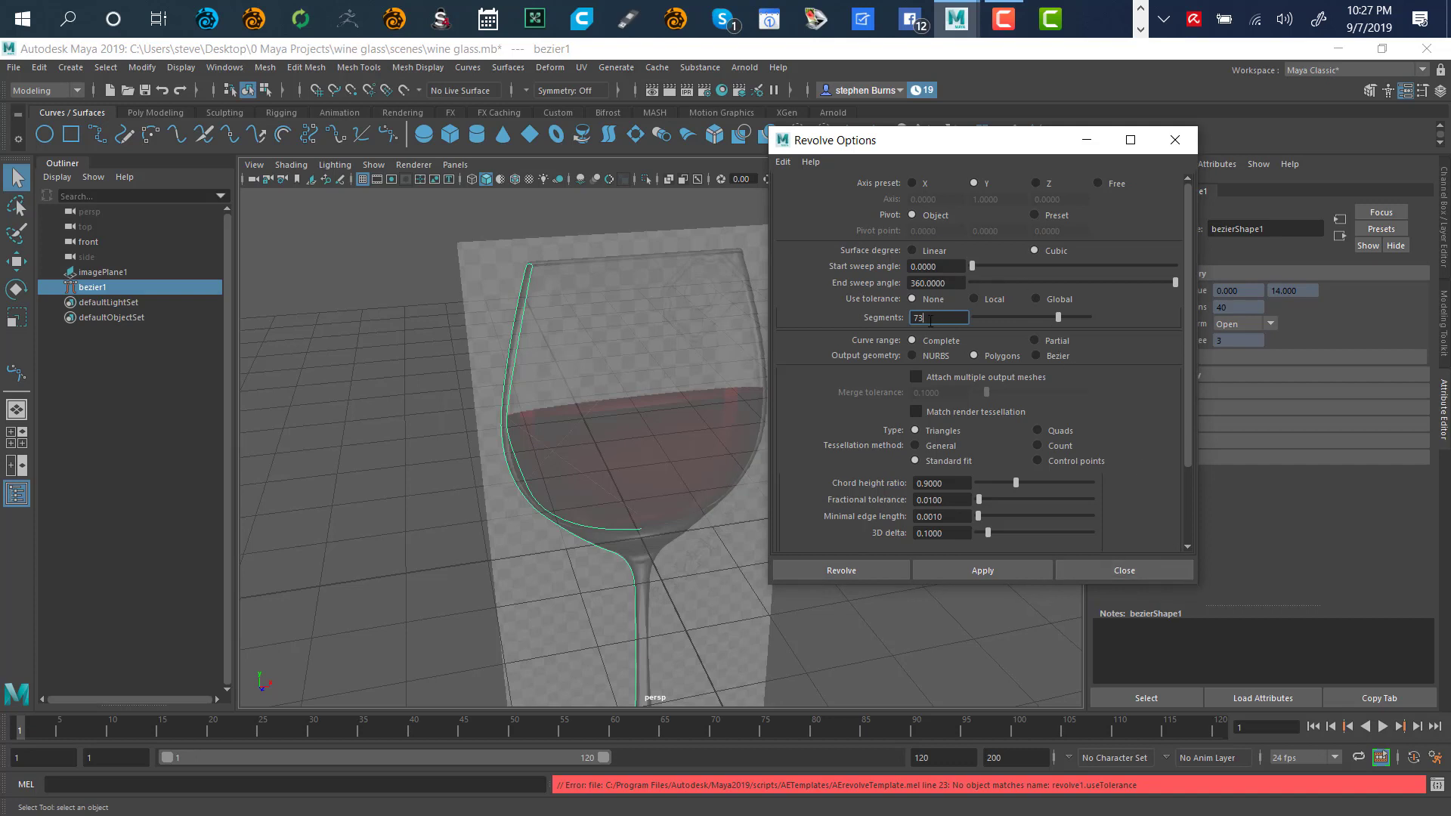
# Revolve the profile curve around the Y axis through 360 degrees with 100 segments, outputting polygons of type Quads.
pyautogui.moveTo(933, 318); pyautogui.dragTo(895, 318)
pyautogui.write('24')
pyautogui.moveTo(1192, 376)
pyautogui.mouseDown()
pyautogui.moveTo(1197, 456)
pyautogui.moveTo(1183, 351)
pyautogui.mouseUp()
pyautogui.moveTo(1187, 360)
pyautogui.mouseDown()
pyautogui.moveTo(1191, 402)
pyautogui.moveTo(1184, 355)
pyautogui.moveTo(1182, 377)
pyautogui.mouseUp()
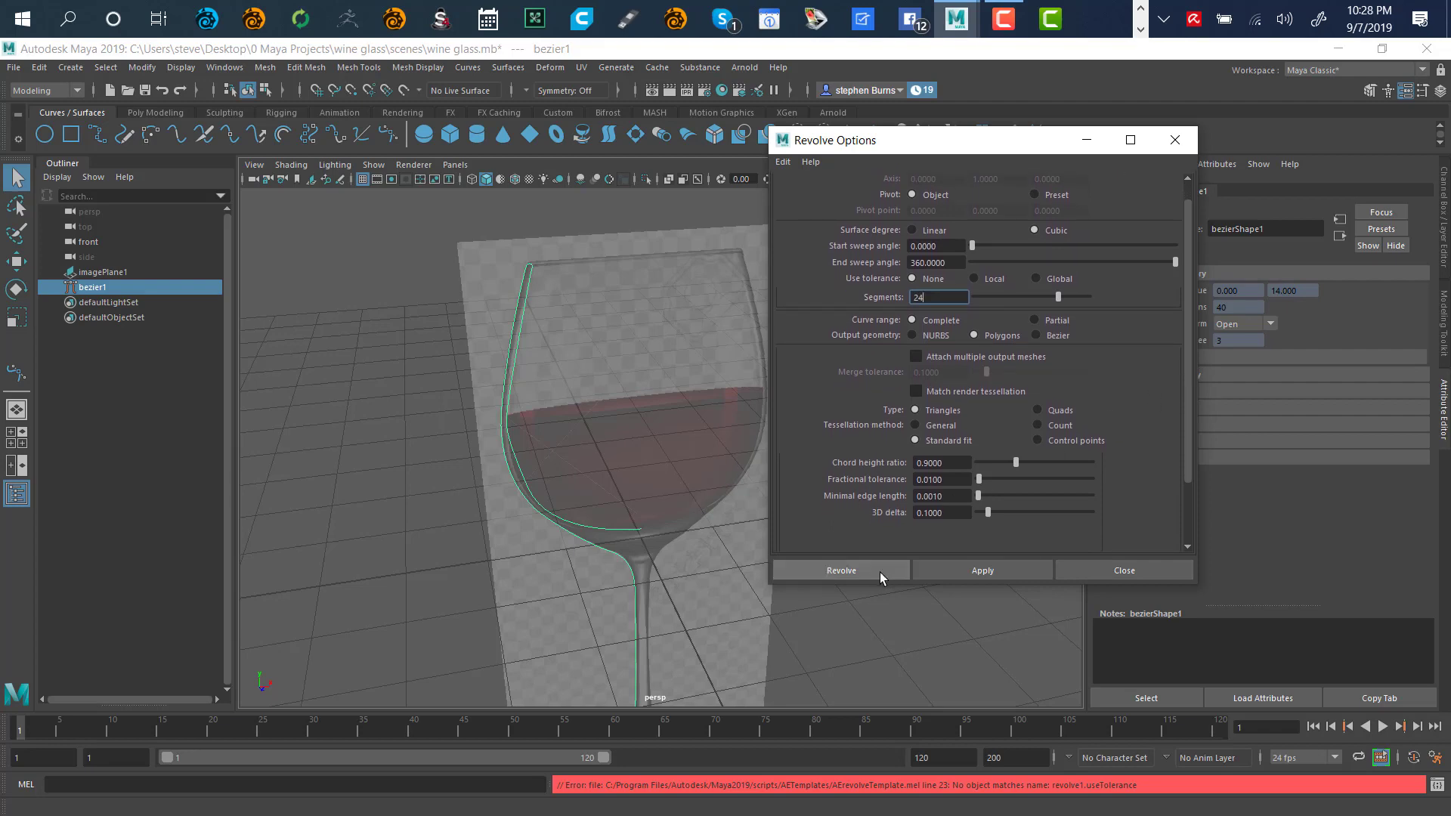
pyautogui.click(880, 573)
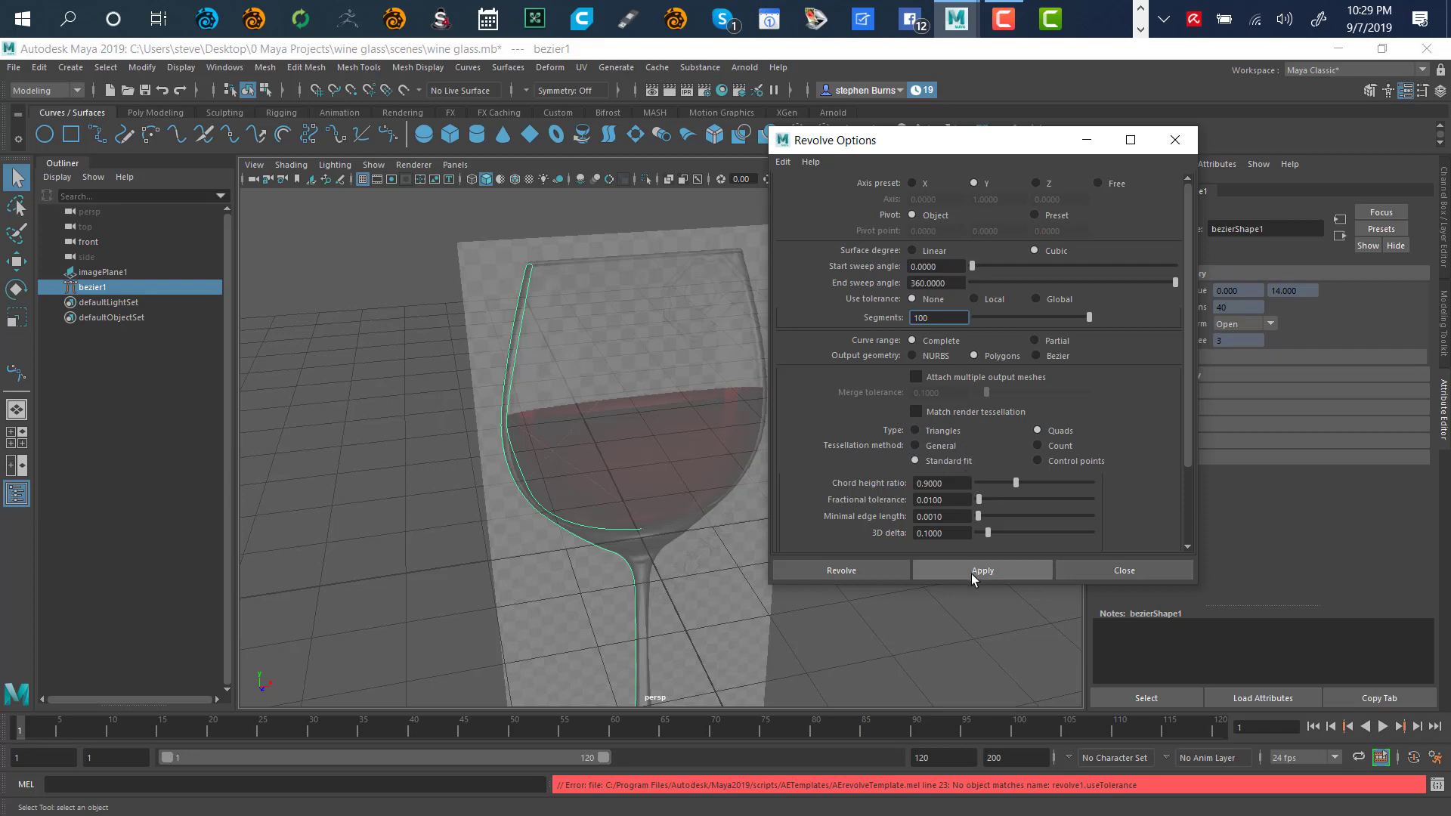
pyautogui.click(866, 572)
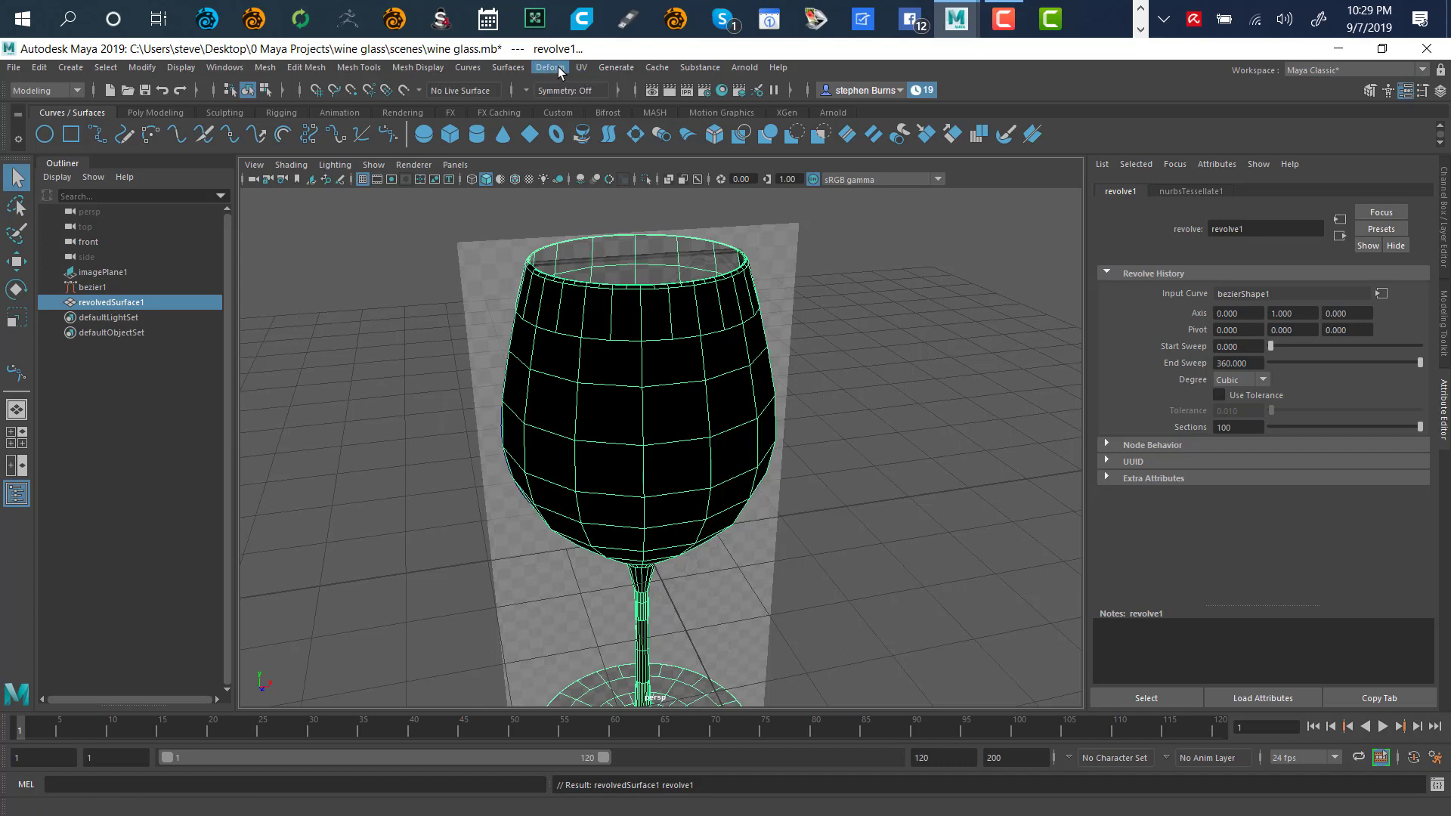
# Reverse the normals of the revolved glass mesh and turn on component selection.
pyautogui.click(420, 68)
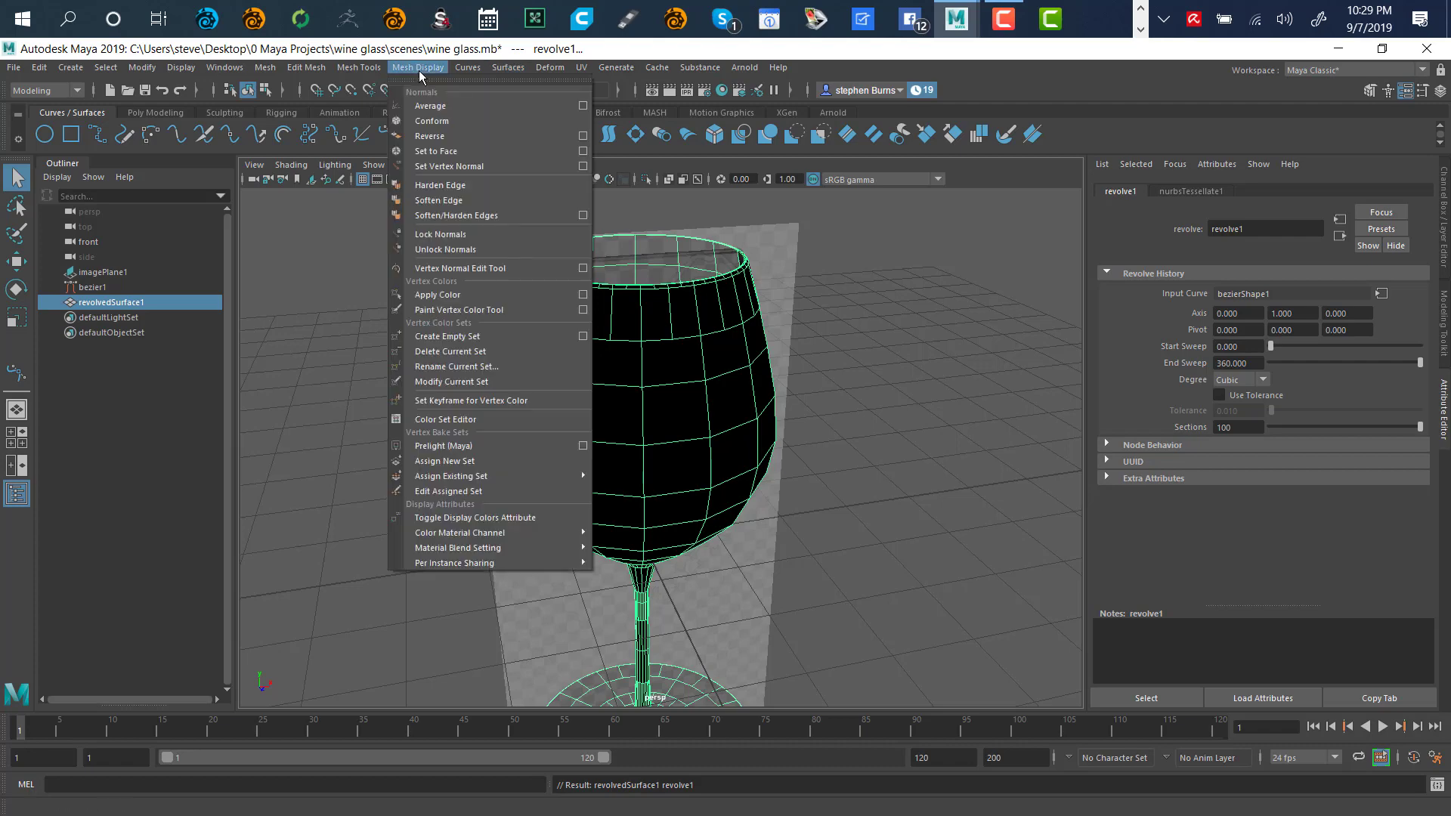
pyautogui.click(449, 137)
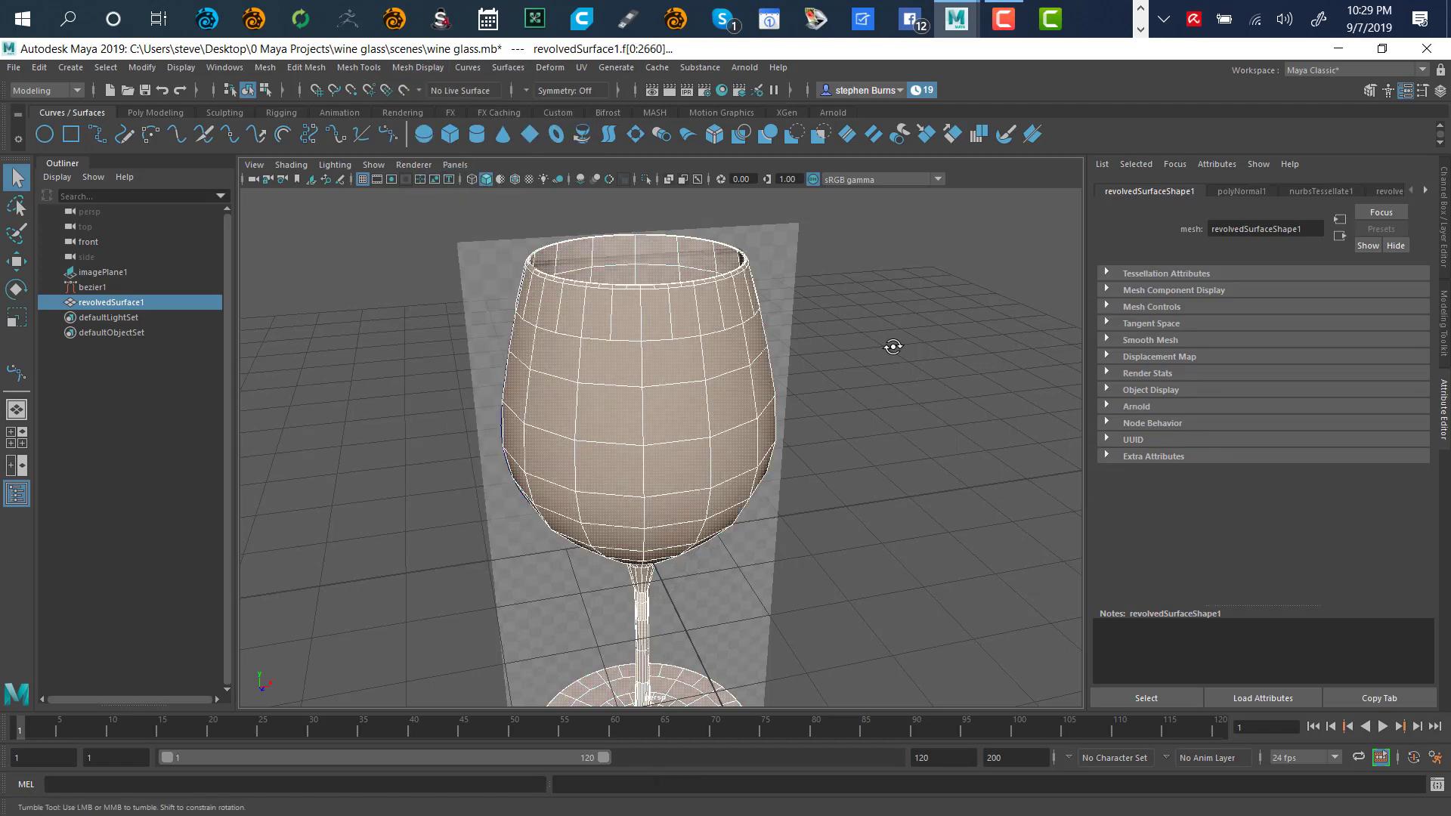
pyautogui.keyDown('alt'); pyautogui.moveTo(892, 347); pyautogui.dragTo(712, 464); pyautogui.keyUp('alt')
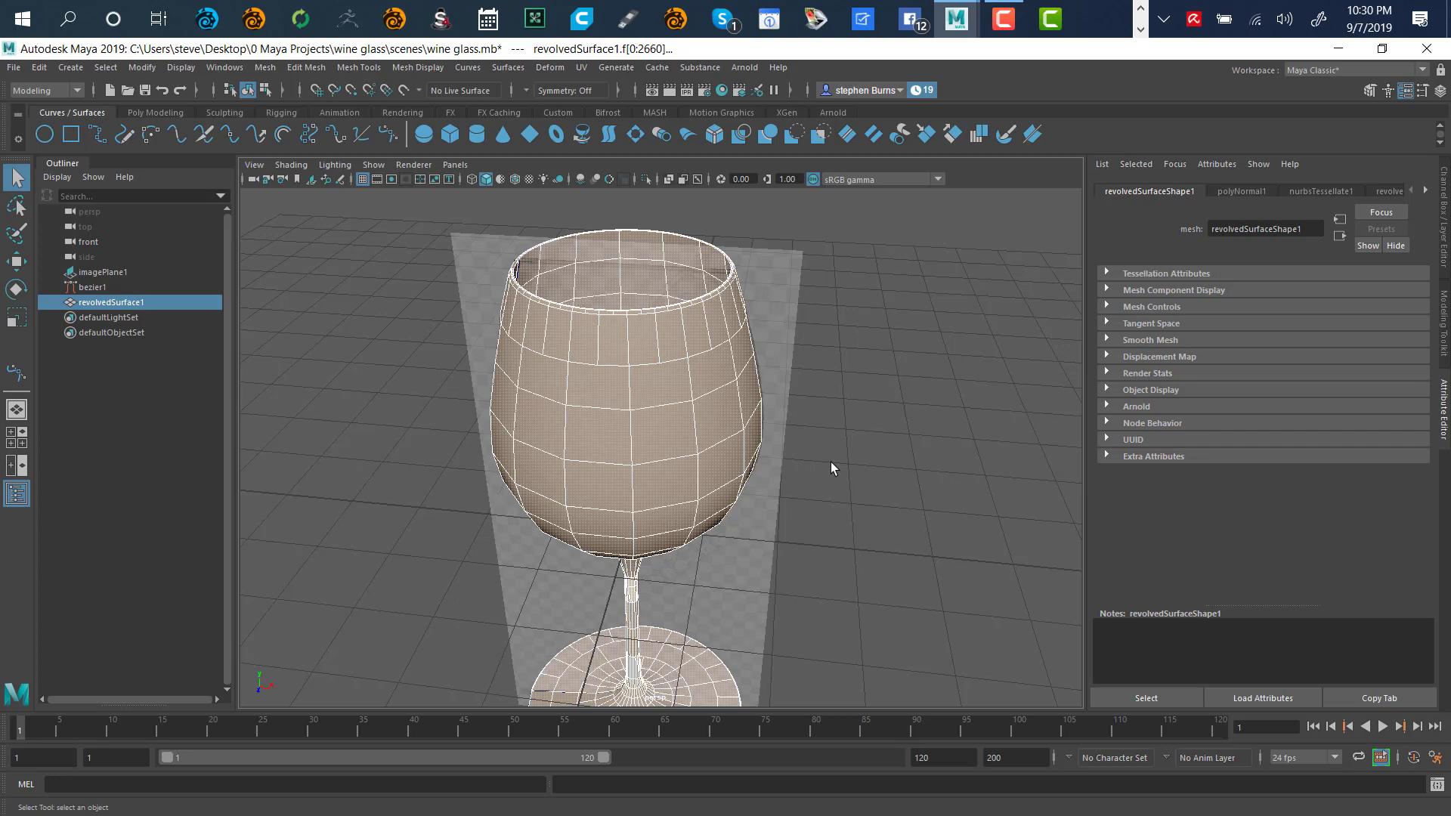
pyautogui.press('F8')
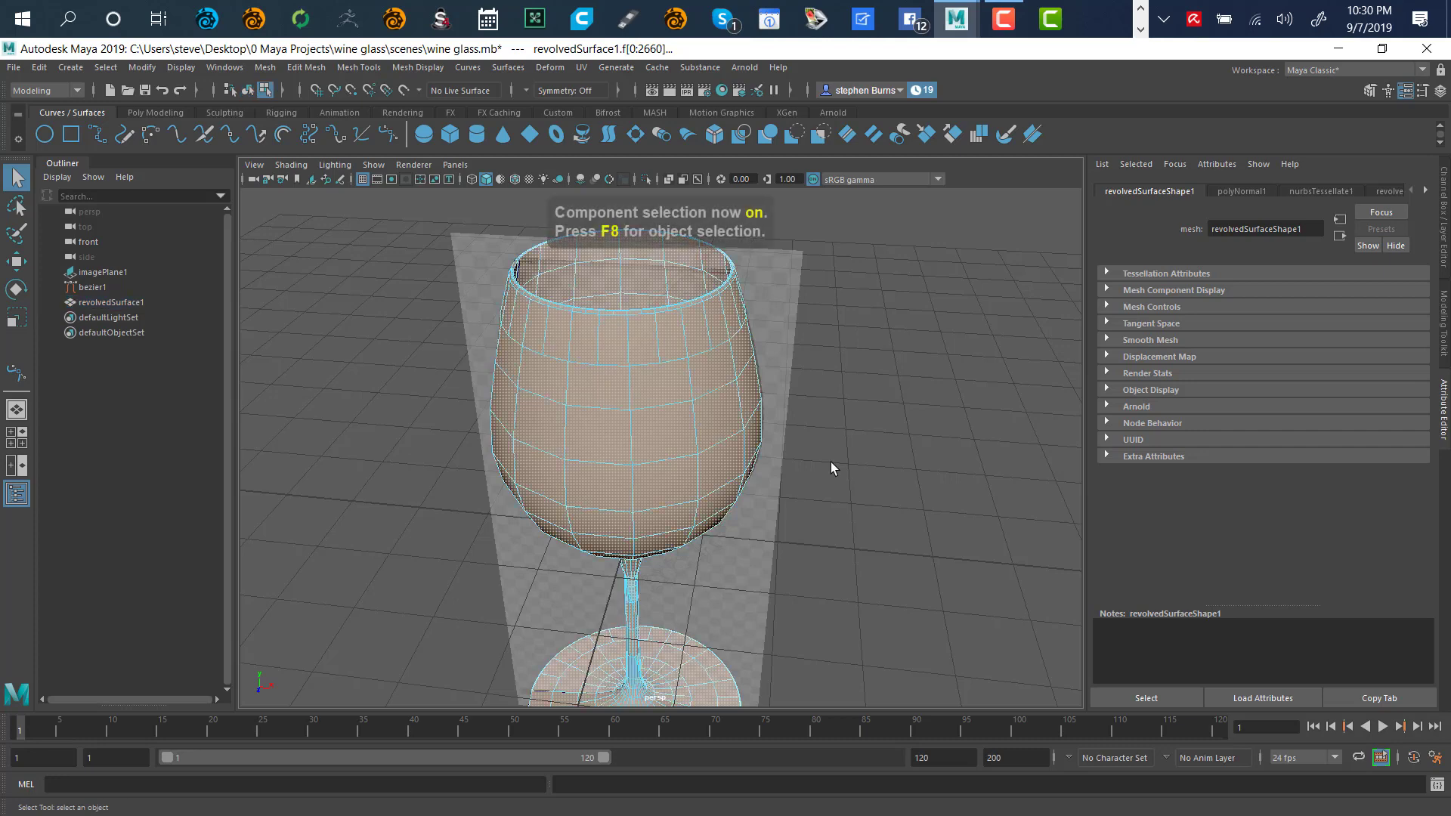